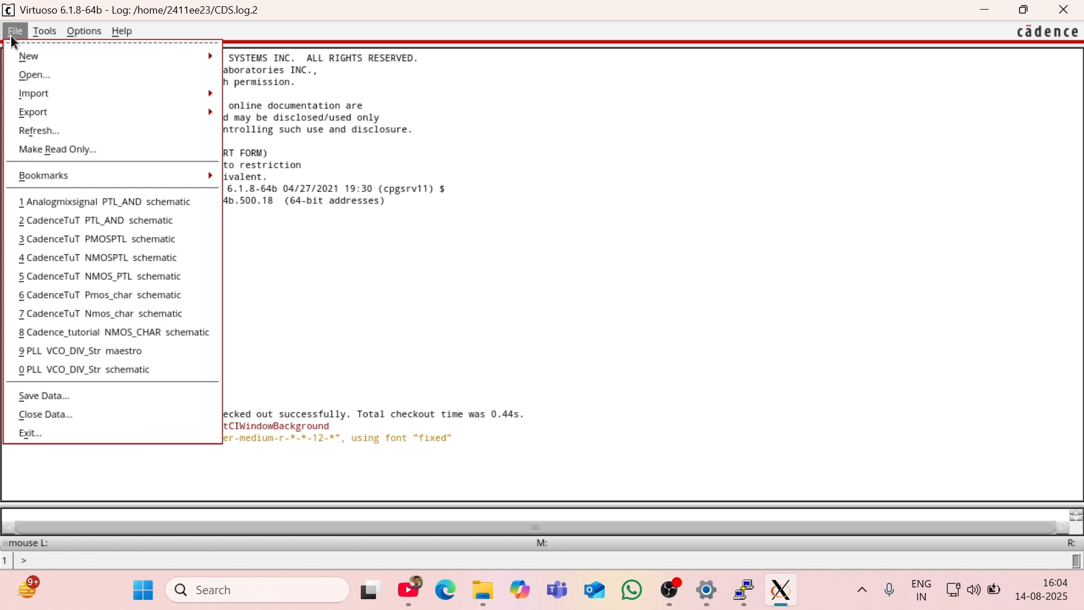
# Step: Create a schematic cellview named MUX_PTL in the CadenceTuT library, accept the alternative editor license for the session, and maximize the schematic editor
pyautogui.moveTo(22, 57)
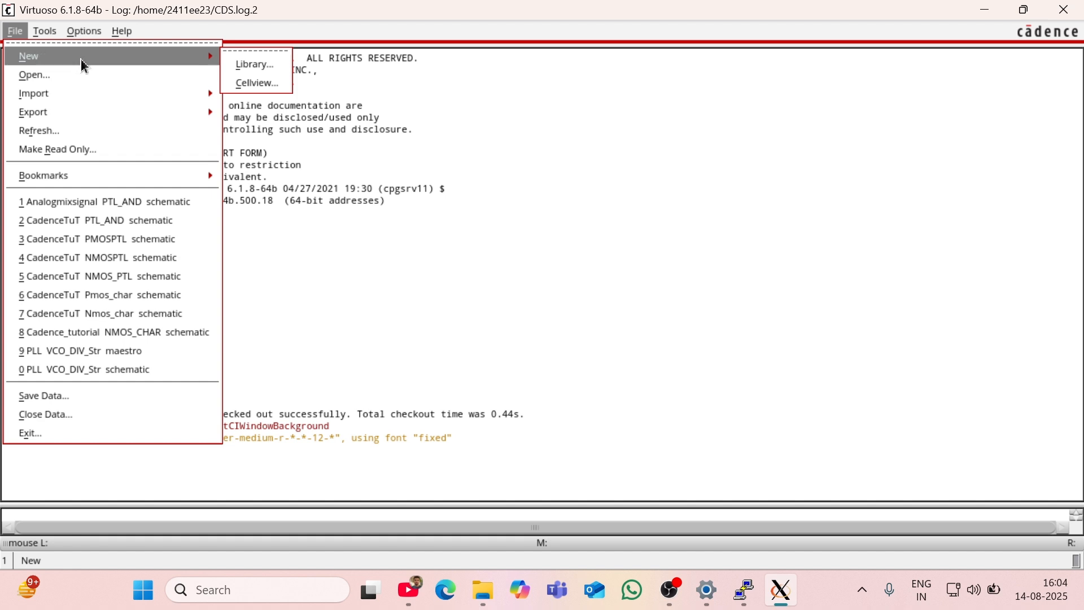
pyautogui.click(246, 85)
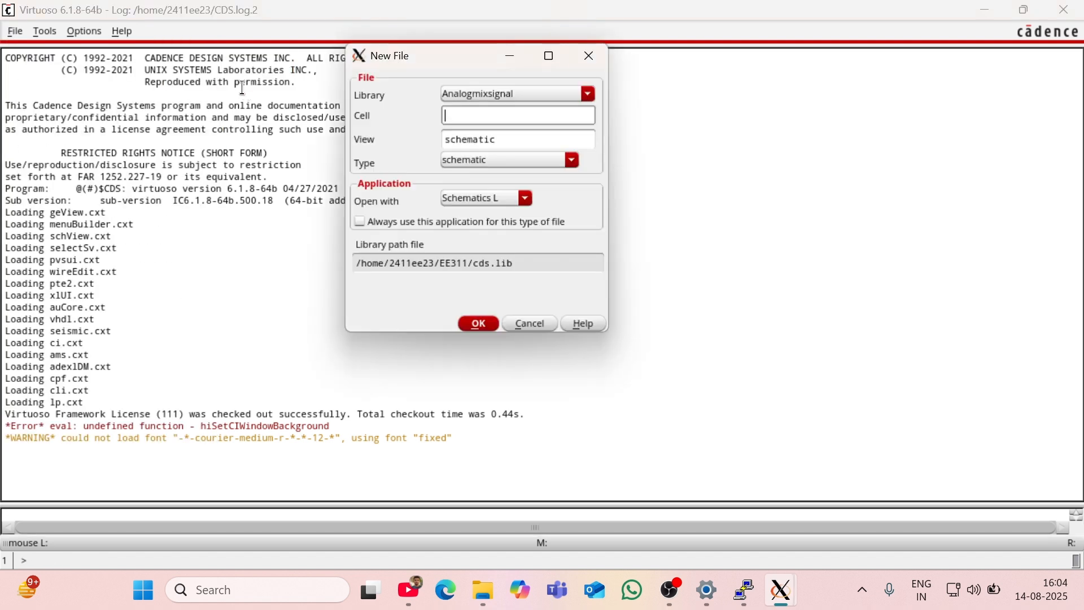
pyautogui.click(536, 95)
pyautogui.click(511, 115)
pyautogui.click(499, 114)
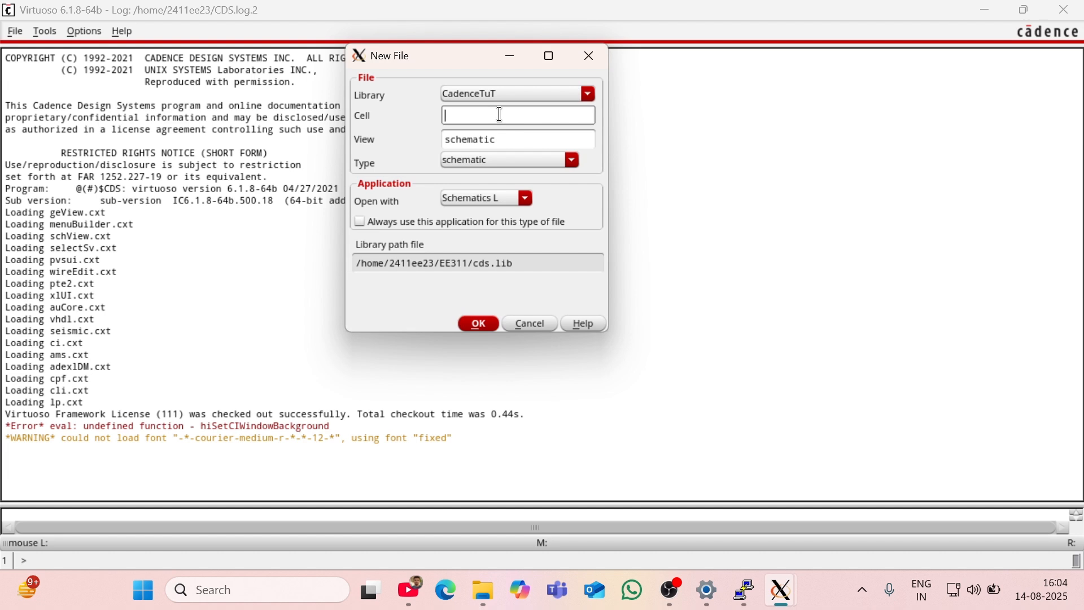
pyautogui.write('MUZ_')
pyautogui.write('X')
pyautogui.write('_PTL')
pyautogui.click(474, 324)
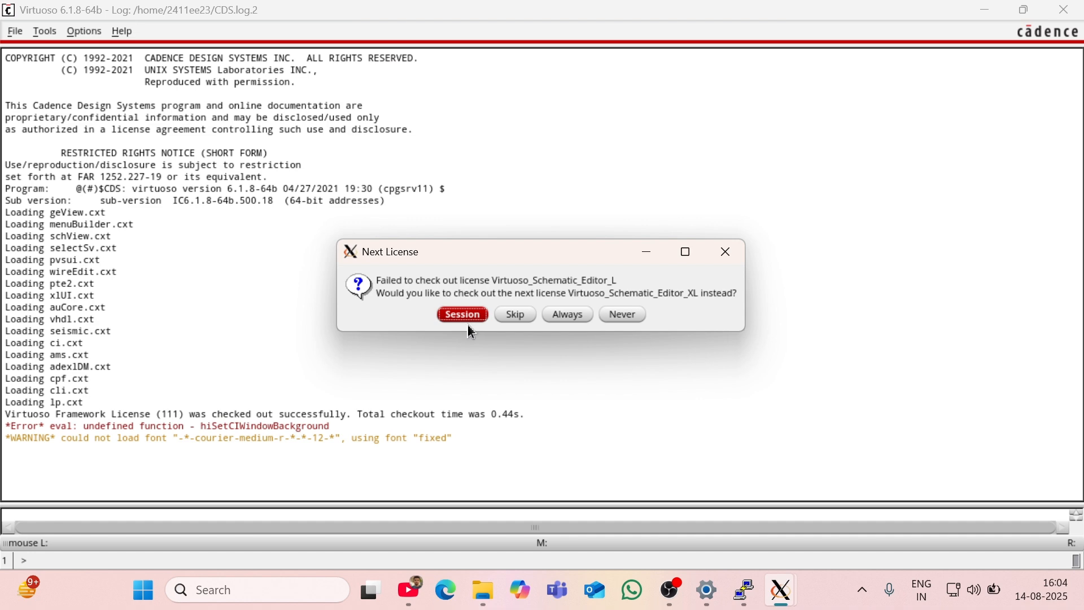
pyautogui.click(454, 314)
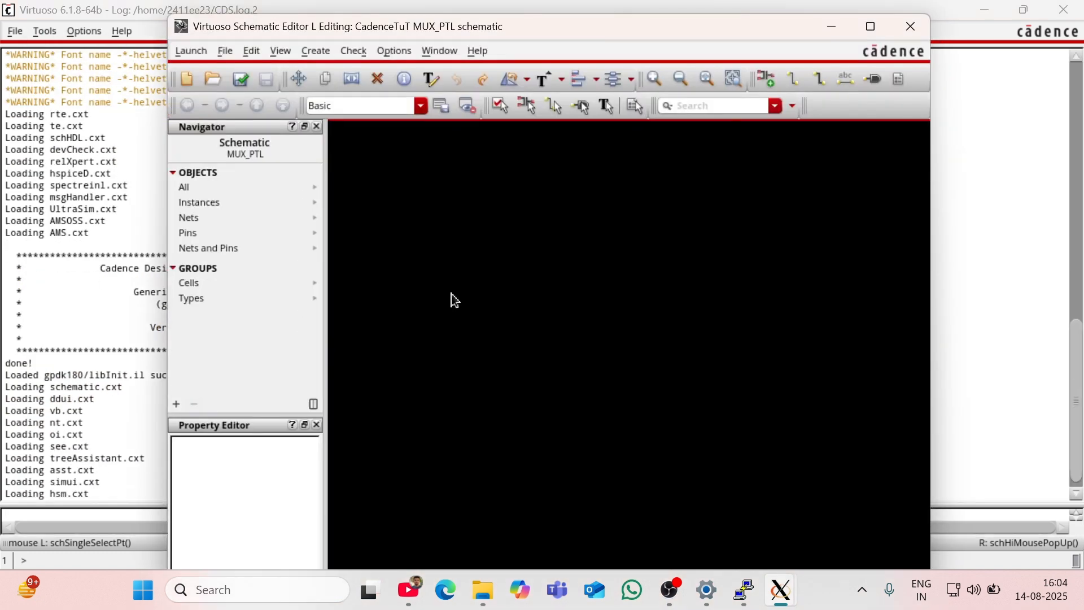
pyautogui.click(871, 26)
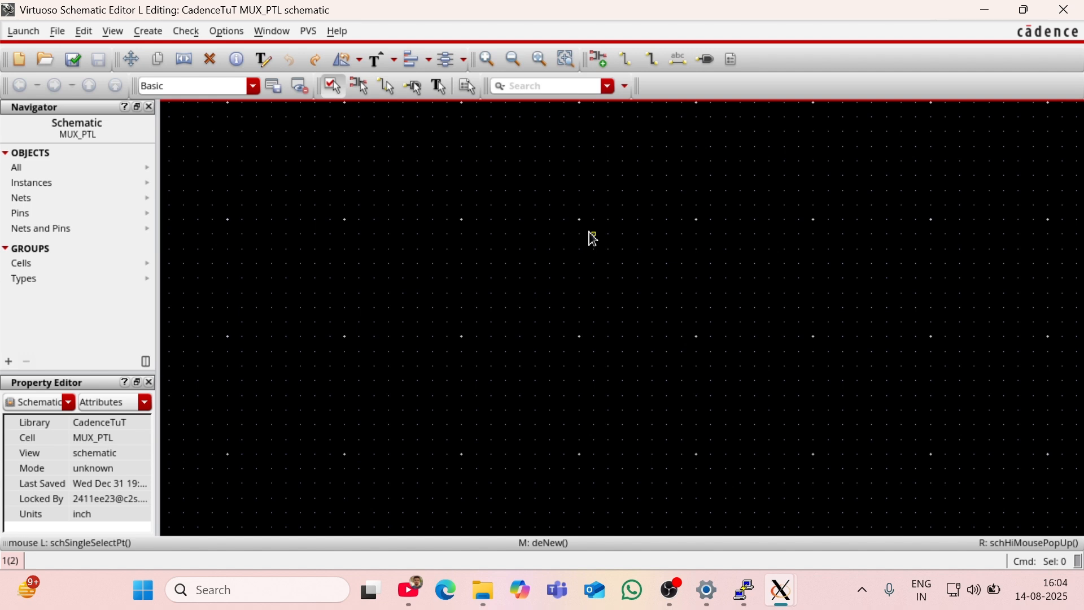
# Step: Choose the nmos cell's symbol view from the gpdk180 library as the instance to add
pyautogui.press('i')
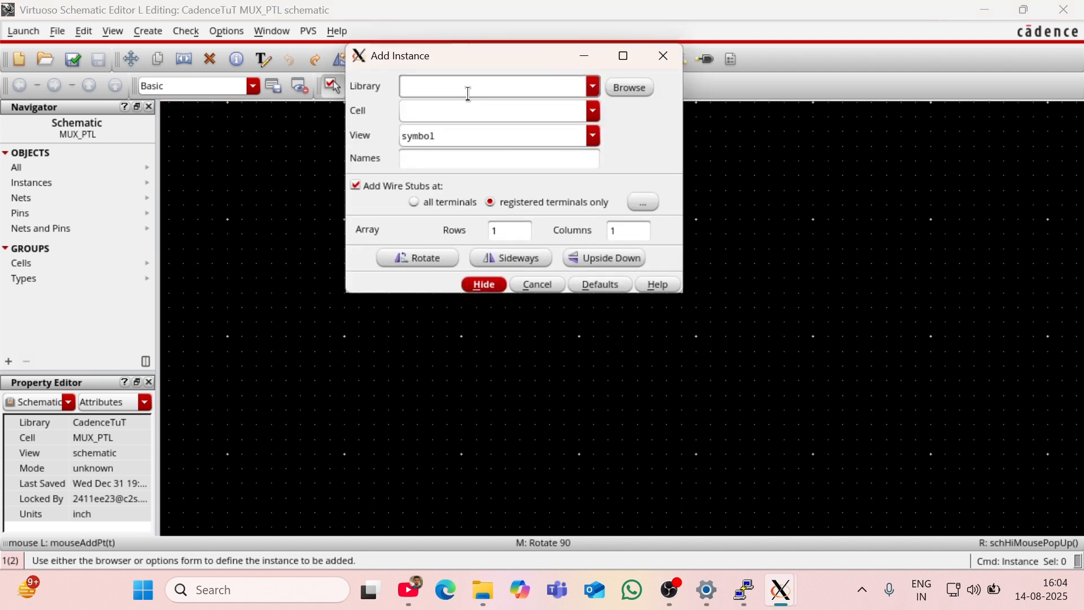
pyautogui.write('gpdk045')
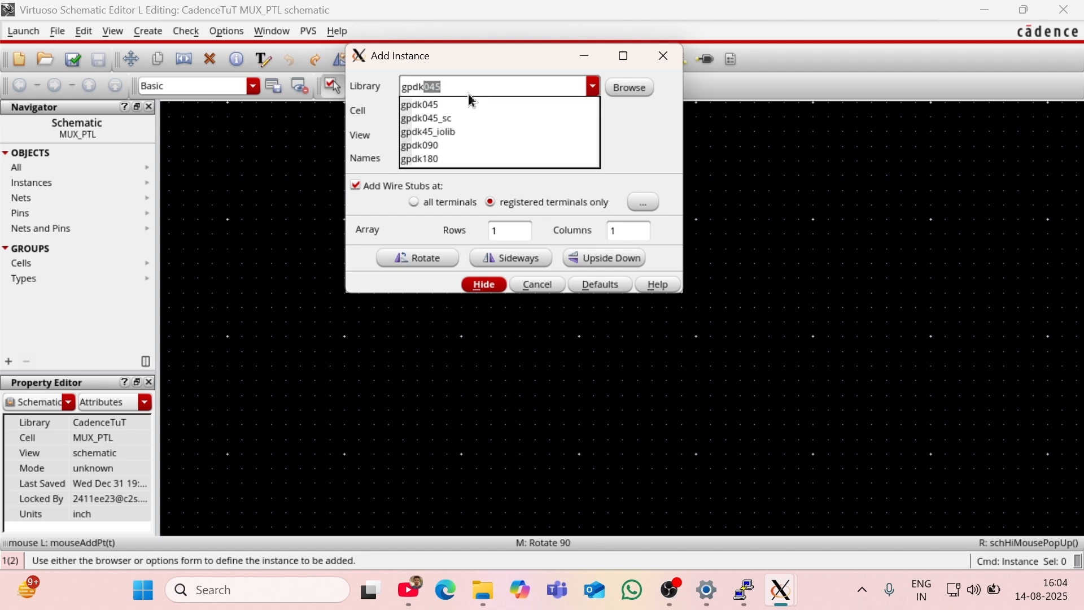
pyautogui.click(452, 159)
pyautogui.click(442, 112)
pyautogui.write('nos')
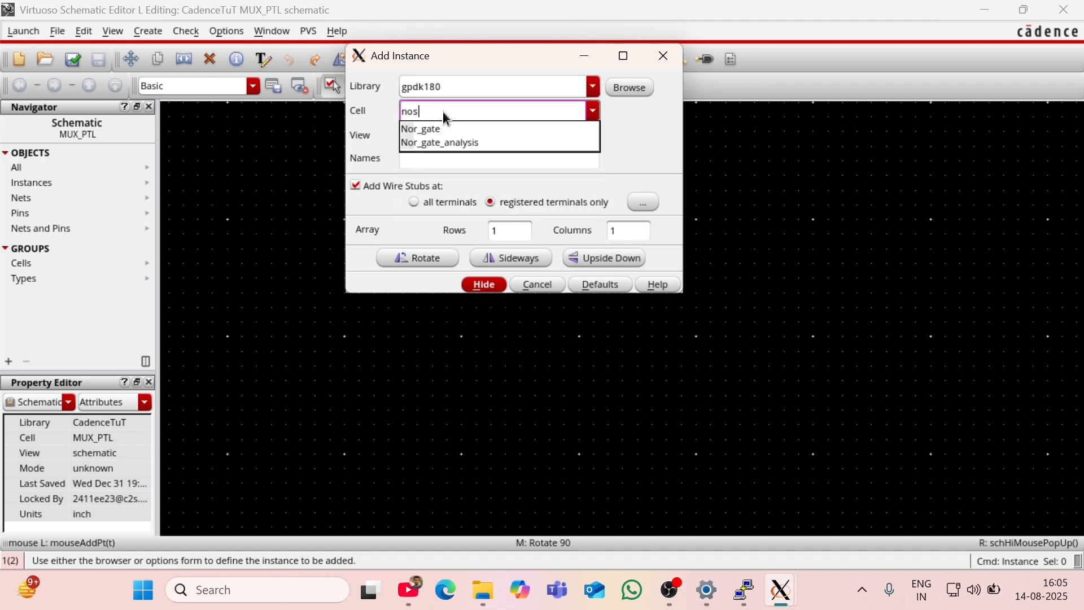
pyautogui.press('BackSpace')
pyautogui.press('BackSpace')
pyautogui.write('mos')
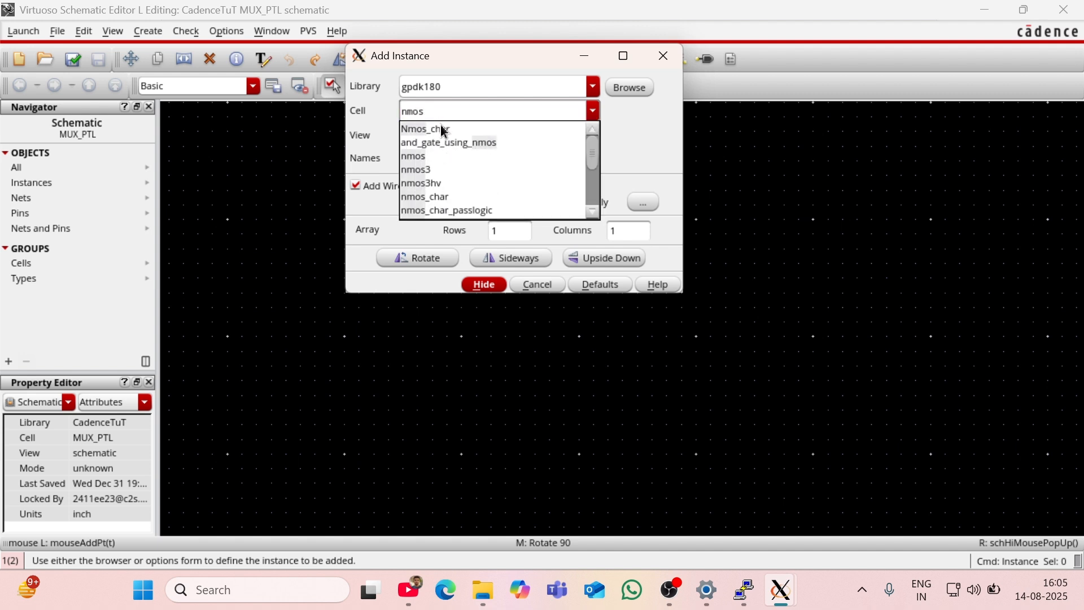
pyautogui.click(439, 156)
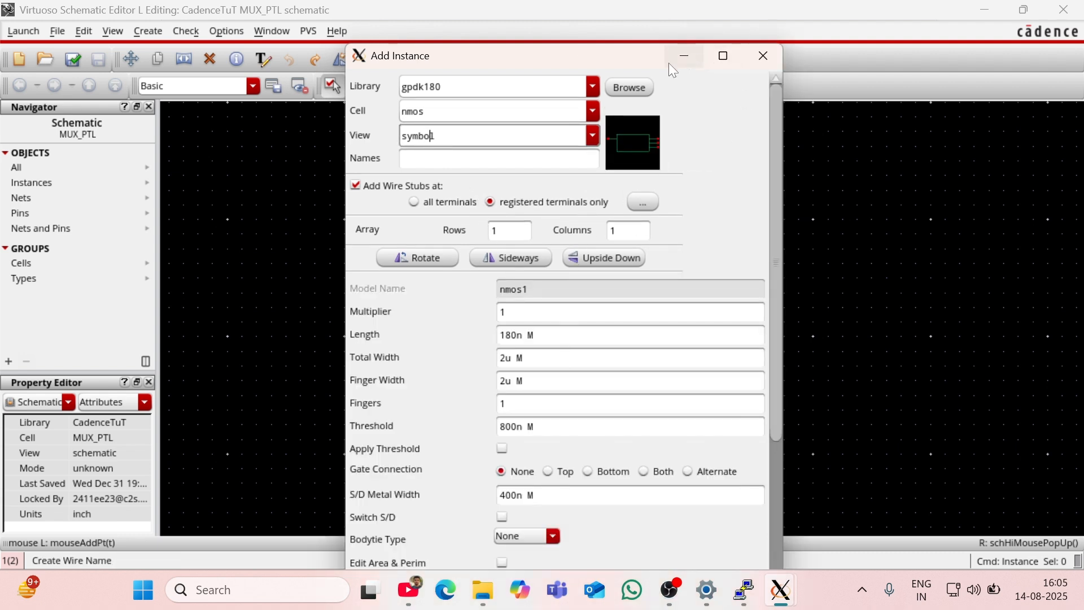
# Step: Rotate the nmos symbol so its gate faces up and place two instances, one well below the other
pyautogui.click(419, 259)
pyautogui.click(418, 258)
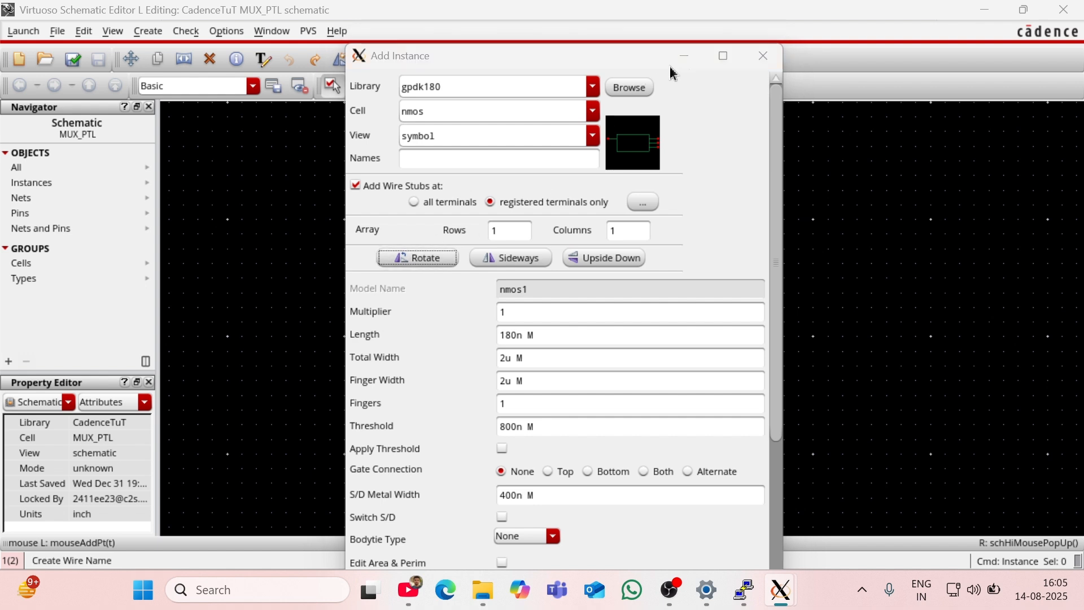
pyautogui.click(684, 55)
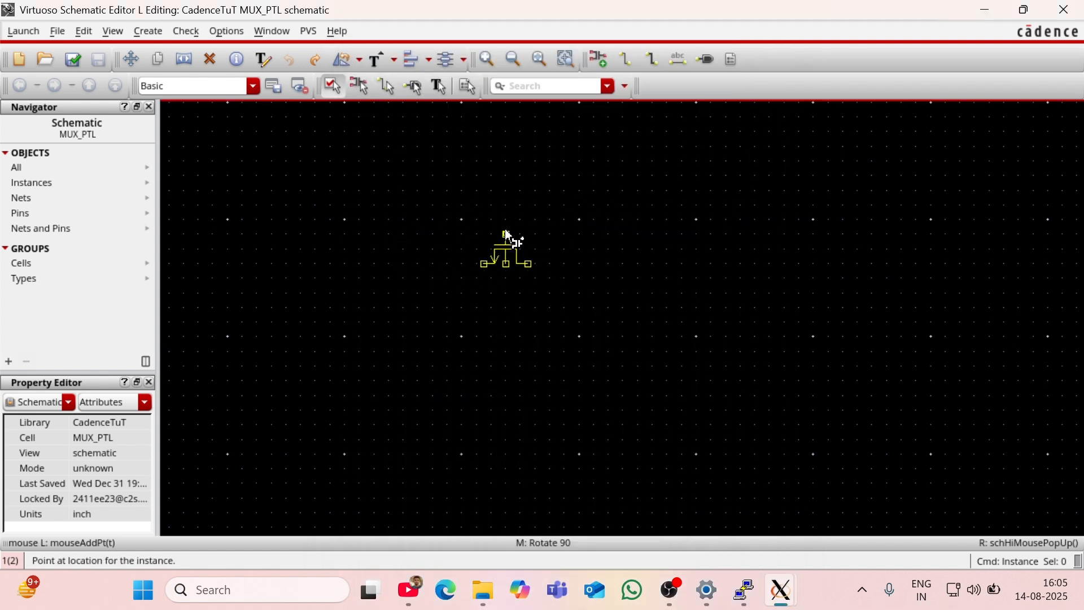
pyautogui.click(511, 236)
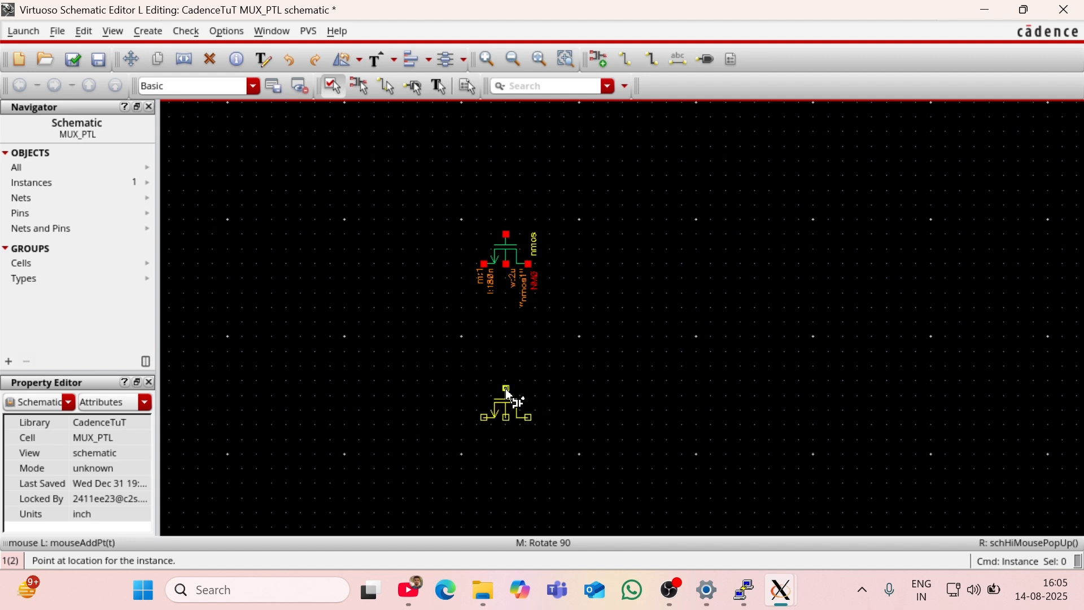
pyautogui.click(504, 436)
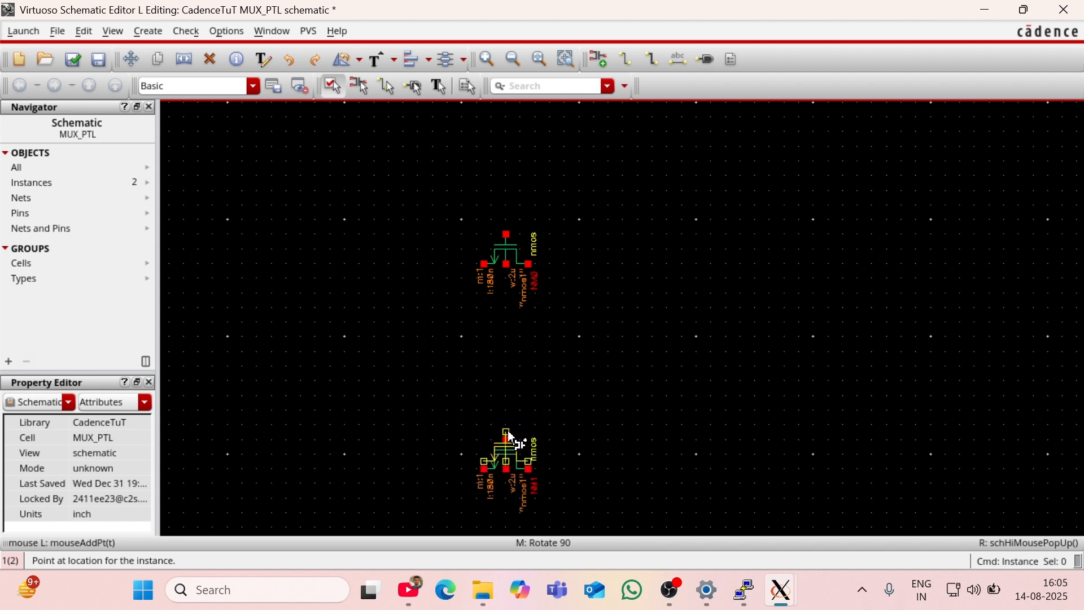
pyautogui.press('Escape')
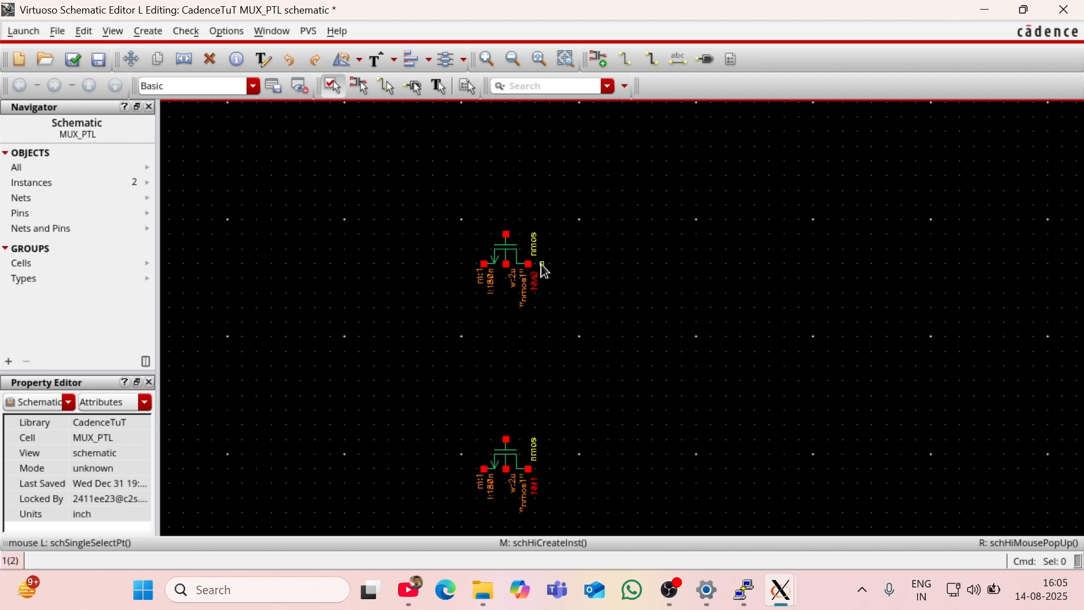
# Step: Wire the right-hand terminals of the upper and lower nmos transistors together, routing the wire to the right of both
pyautogui.press('w')
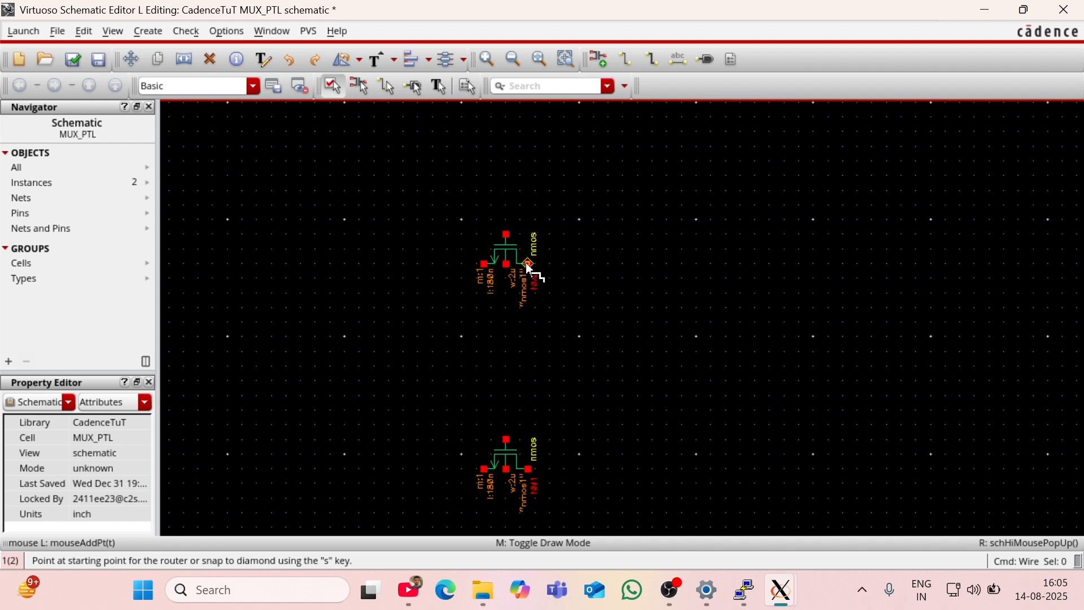
pyautogui.click(528, 264)
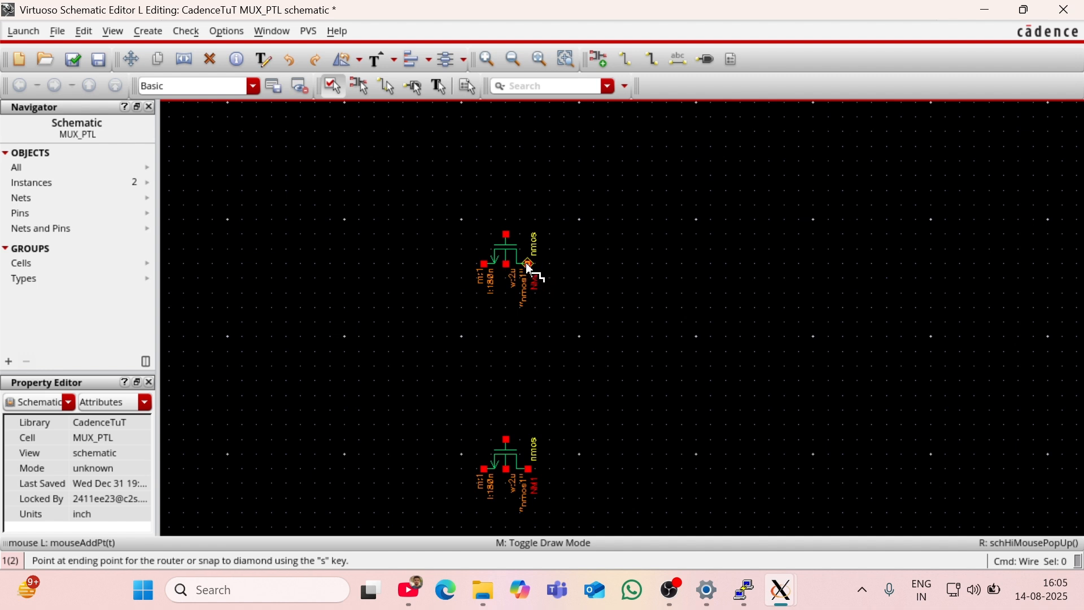
pyautogui.click(582, 263)
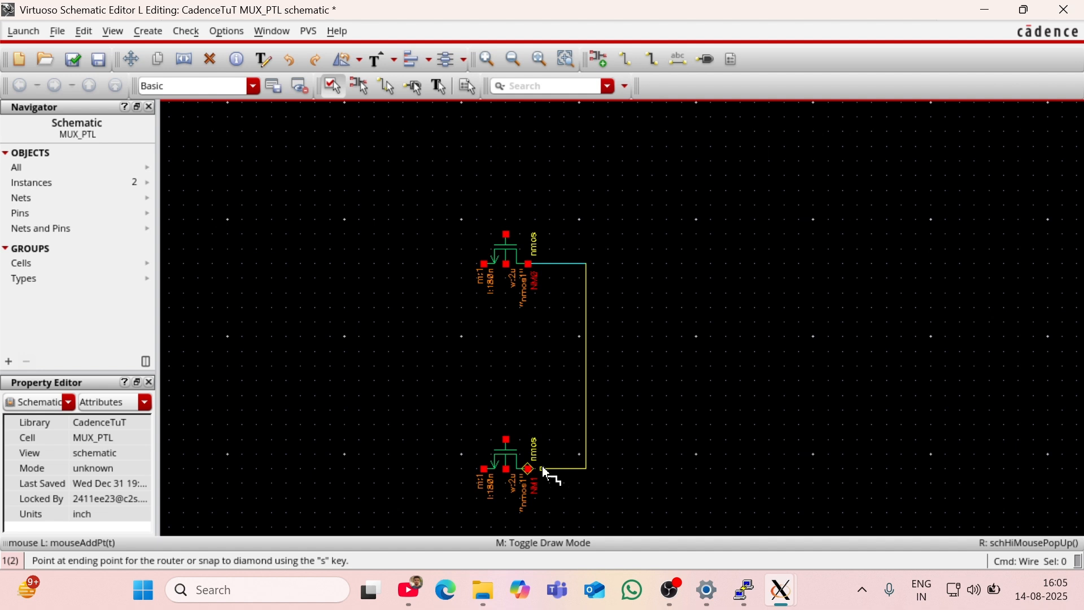
pyautogui.click(528, 468)
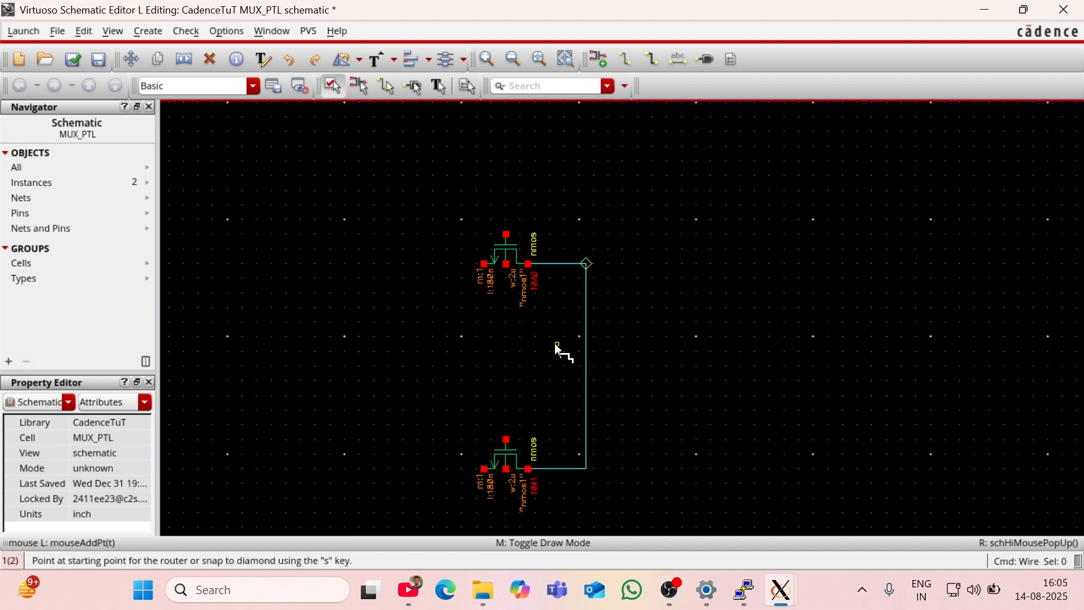
pyautogui.press('Escape')
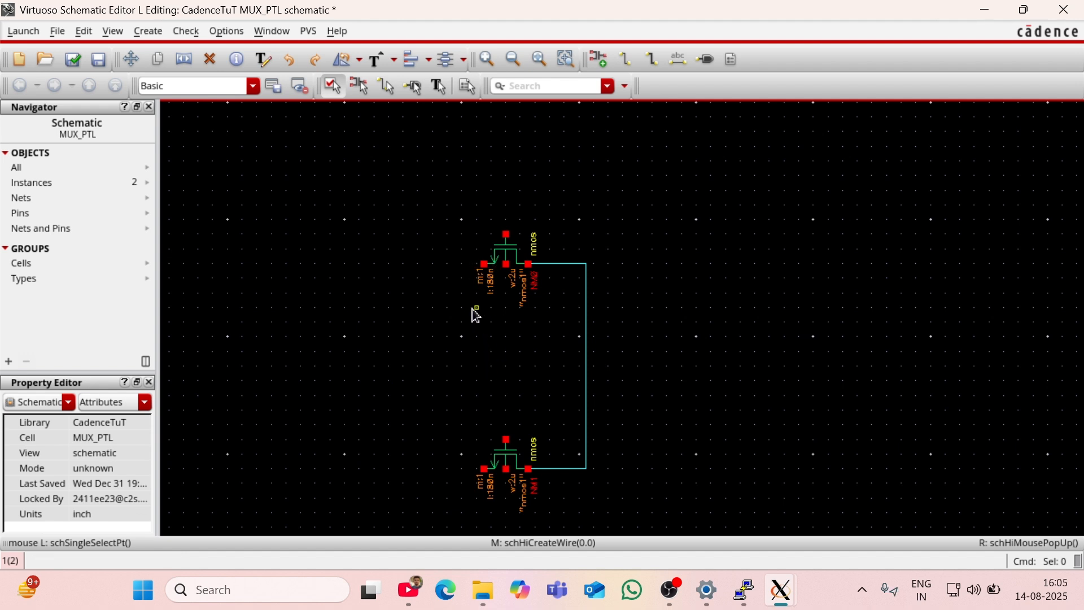
# Step: Place input pin A to the left of the upper transistor and input pin B to the left of the lower one
pyautogui.press('p')
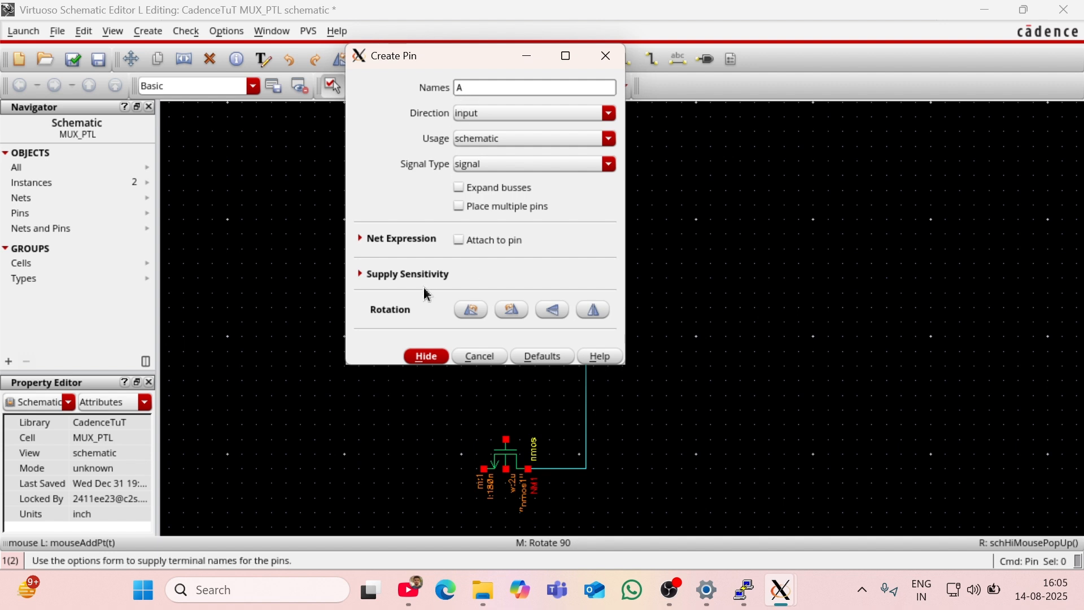
pyautogui.click(419, 356)
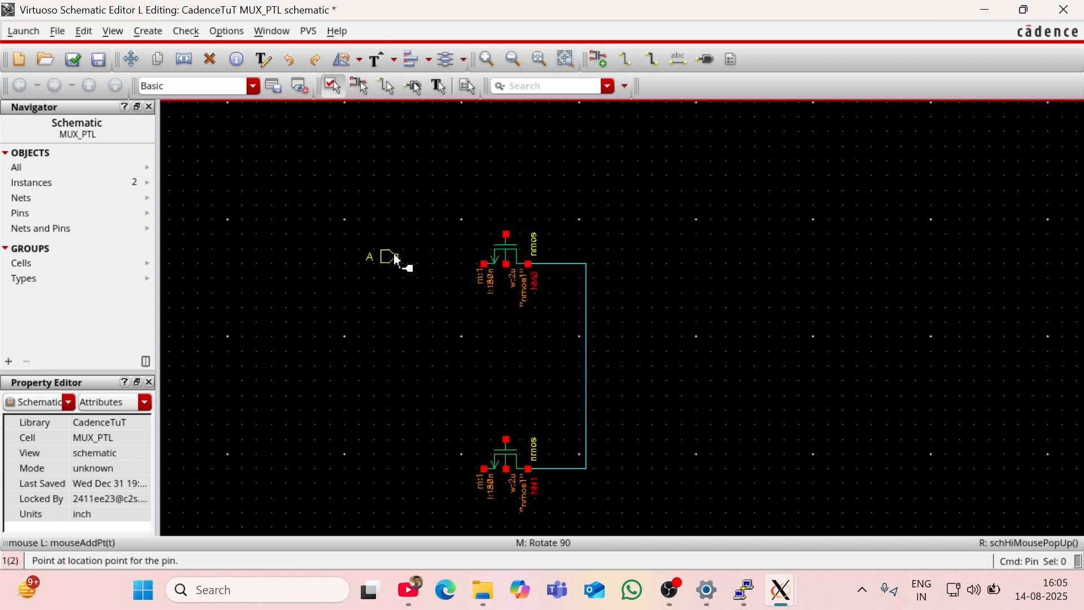
pyautogui.click(383, 267)
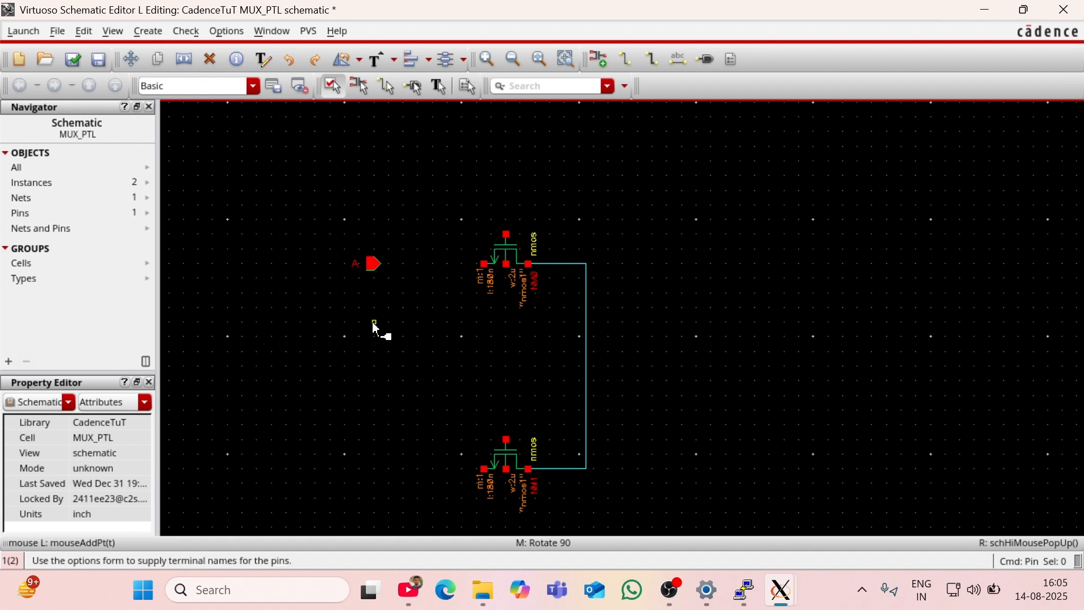
pyautogui.press('Escape')
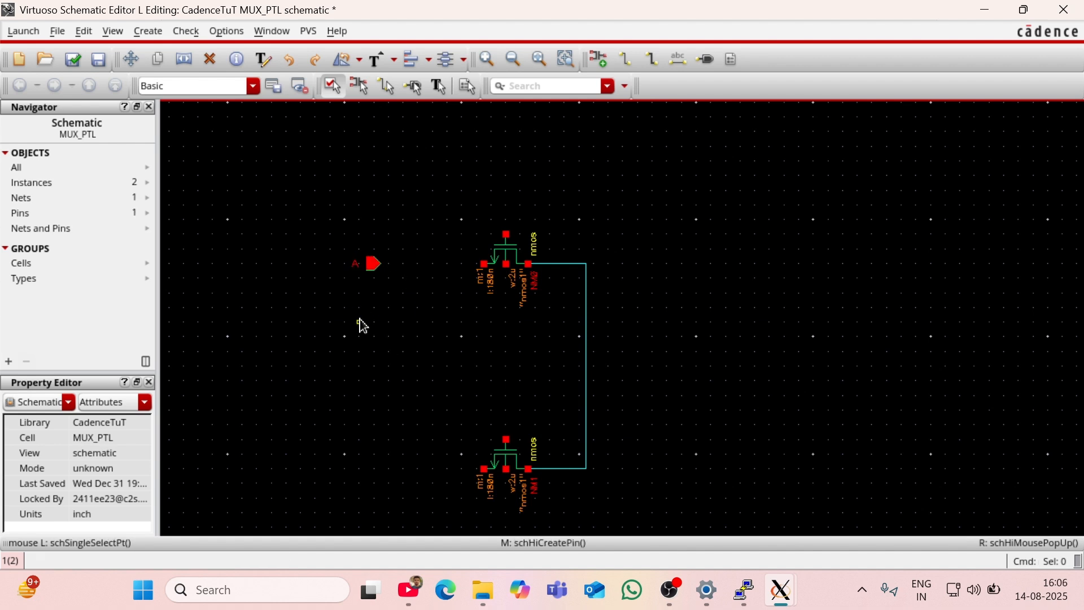
pyautogui.press('p')
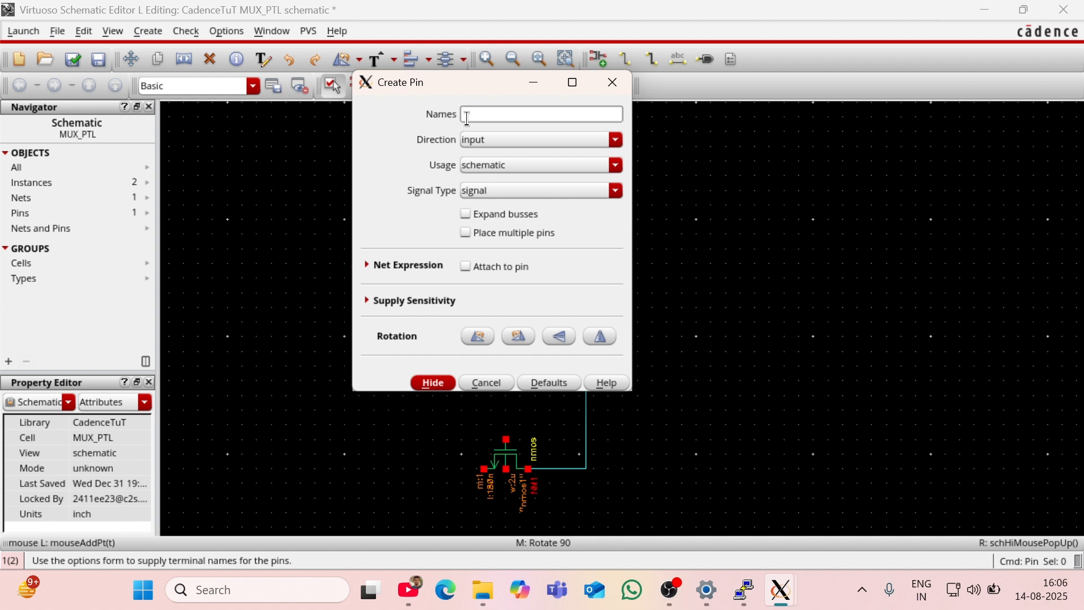
pyautogui.write('B')
pyautogui.click(430, 382)
pyautogui.click(393, 476)
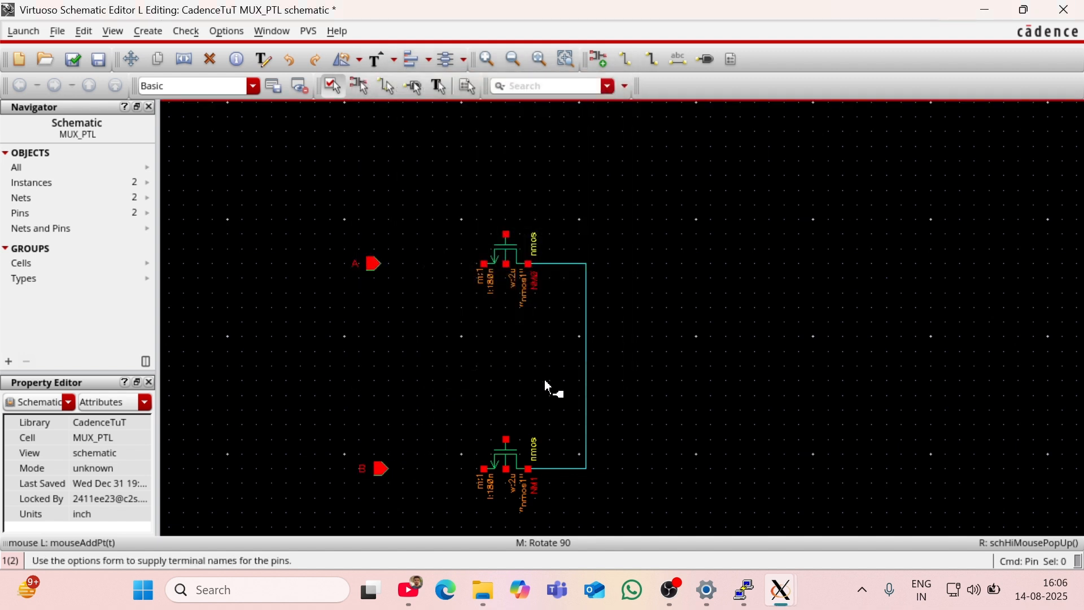
# Step: Wire pin A to the upper transistor's left terminal and pin B to the lower transistor's left terminal
pyautogui.press('w')
pyautogui.click(374, 263)
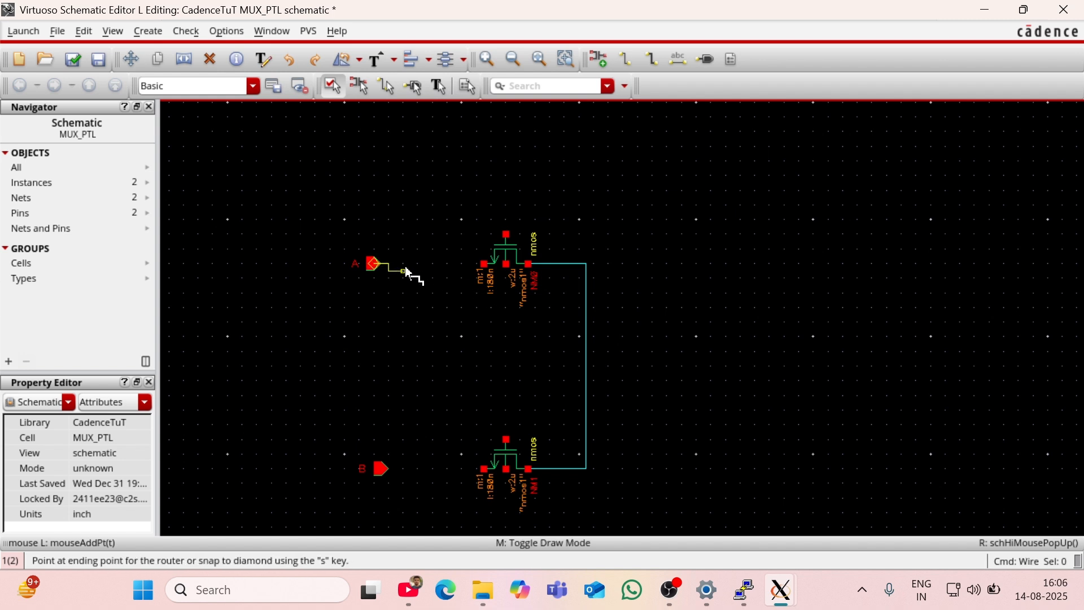
pyautogui.click(484, 264)
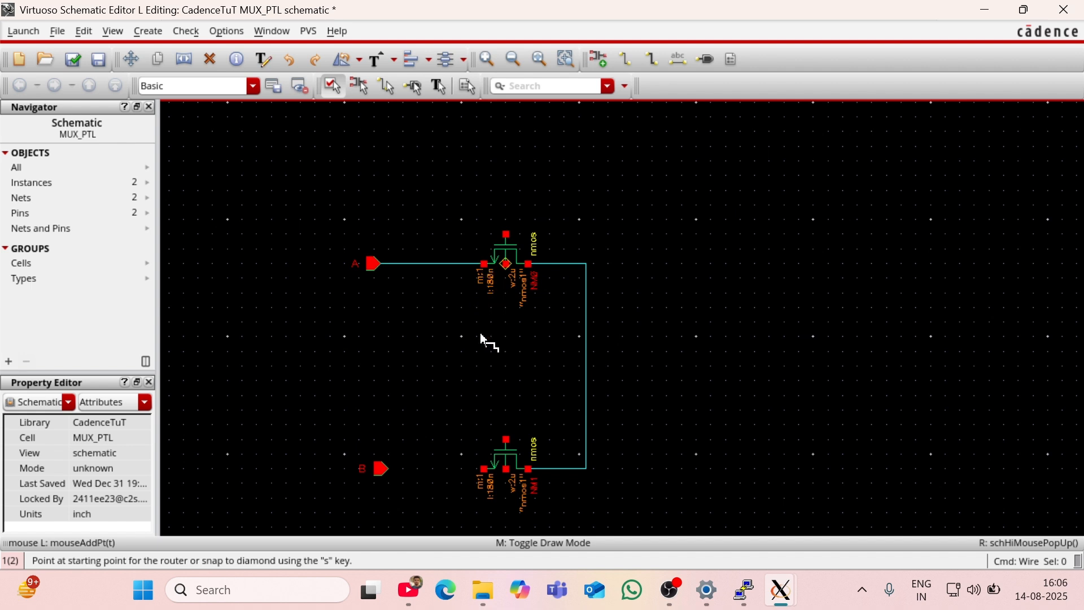
pyautogui.click(484, 469)
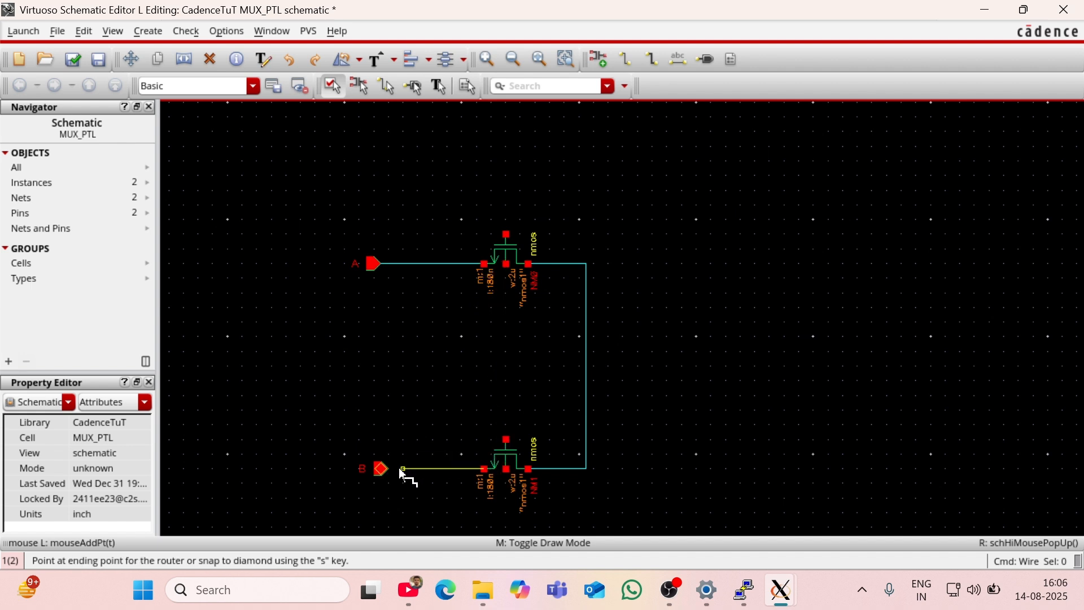
pyautogui.click(382, 469)
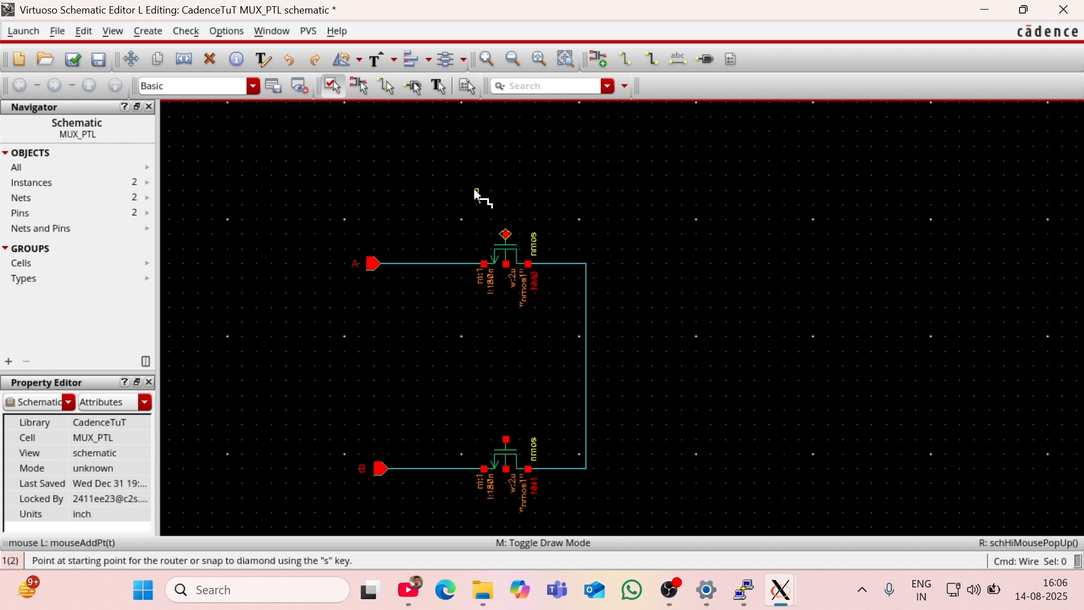
# Step: Place an input pin named S above and to the left of the upper transistor's gate
pyautogui.press('p')
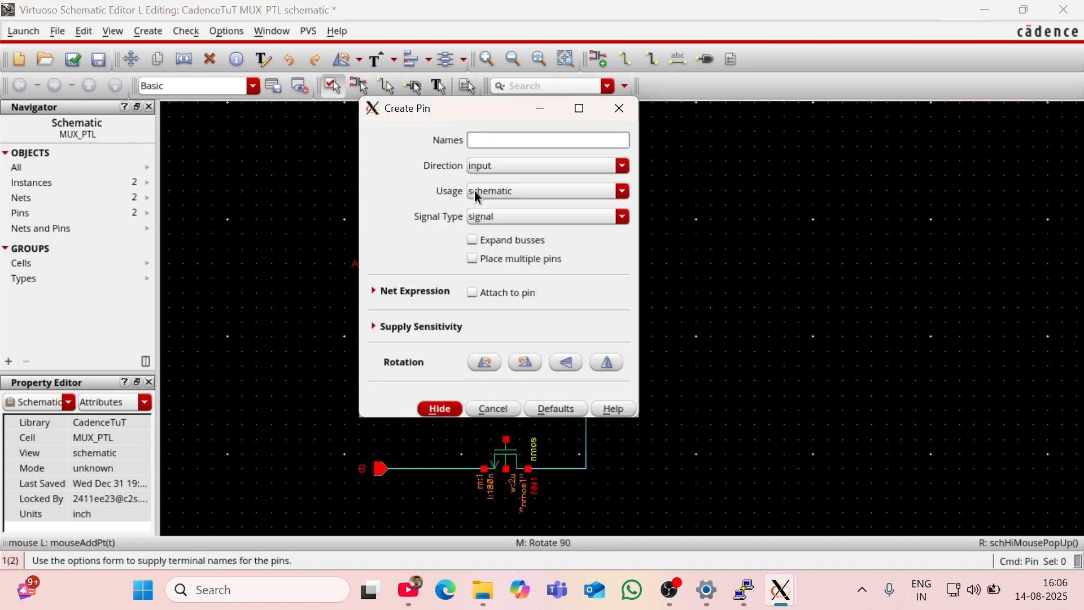
pyautogui.write('S')
pyautogui.click(440, 409)
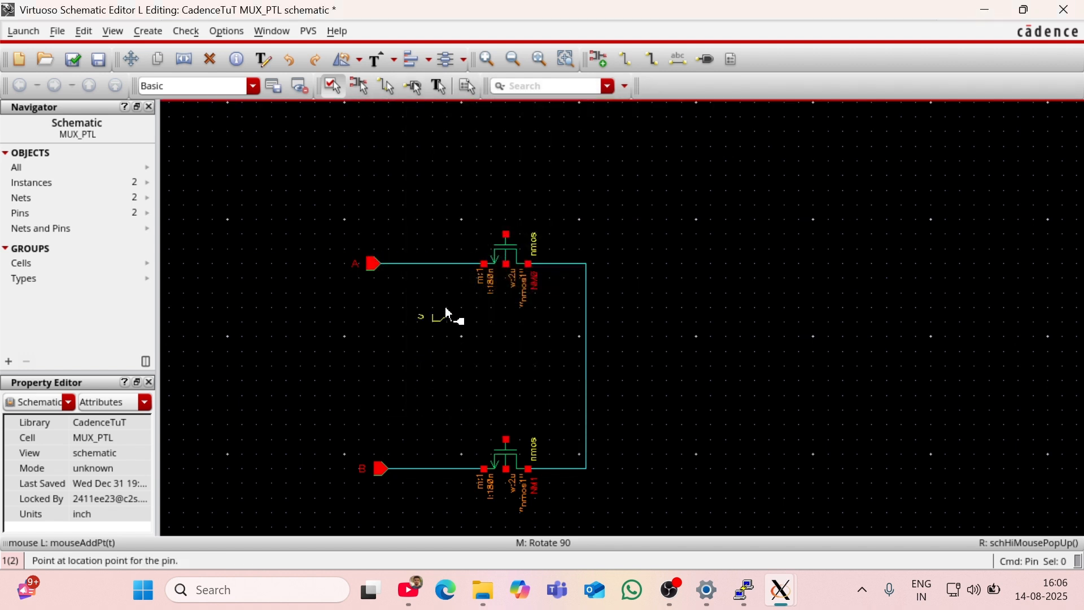
pyautogui.click(445, 216)
pyautogui.press('Escape')
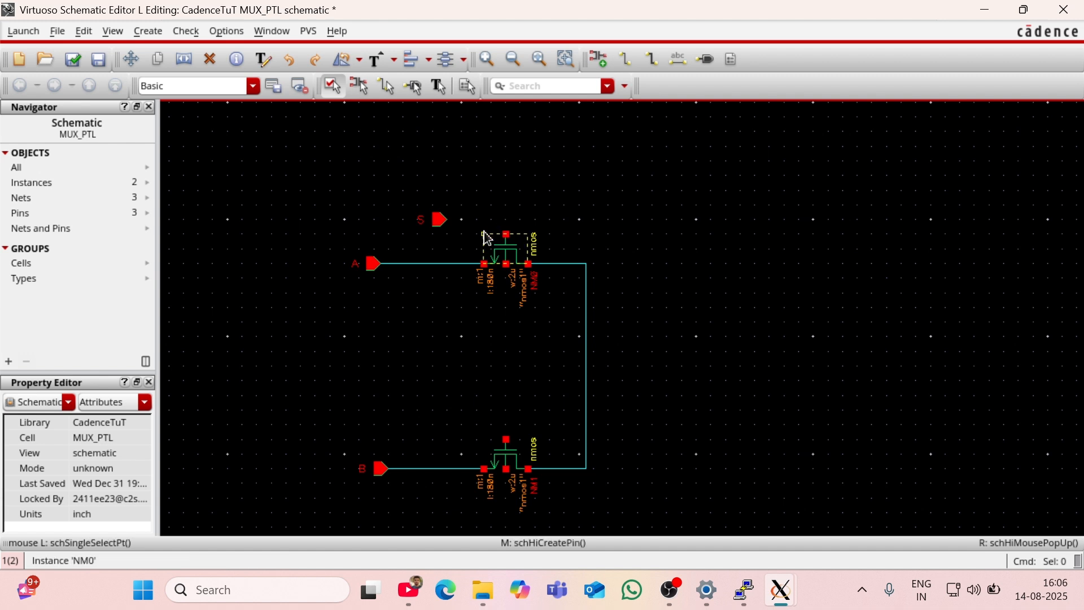
# Step: Wire pin S to the upper transistor's gate
pyautogui.press('w')
pyautogui.click(441, 220)
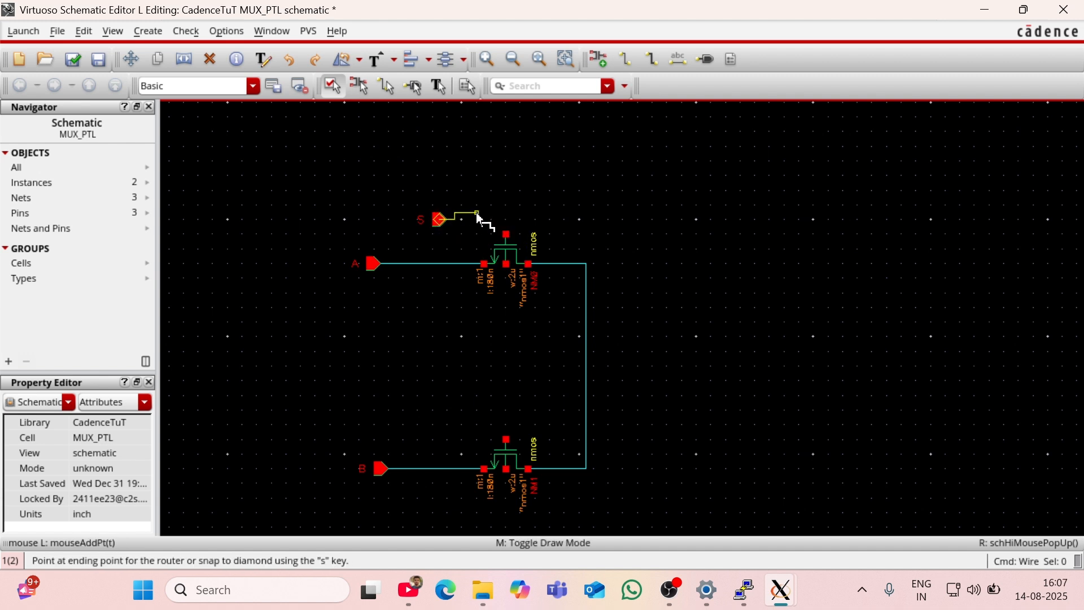
pyautogui.click(507, 234)
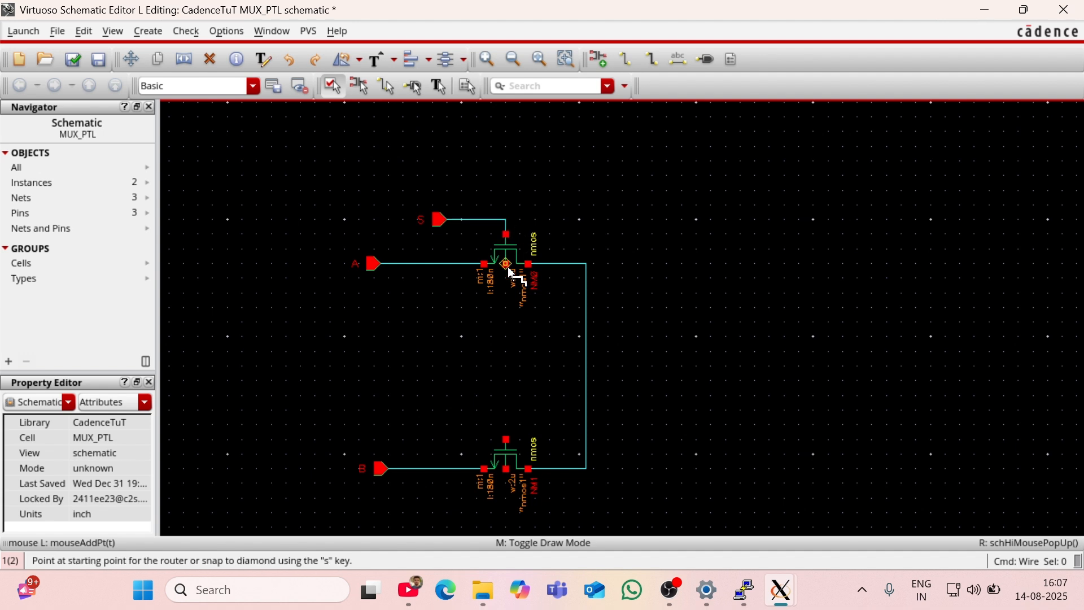
# Step: Place an input pin named Sbar above and to the left of the lower transistor's gate
pyautogui.press('p')
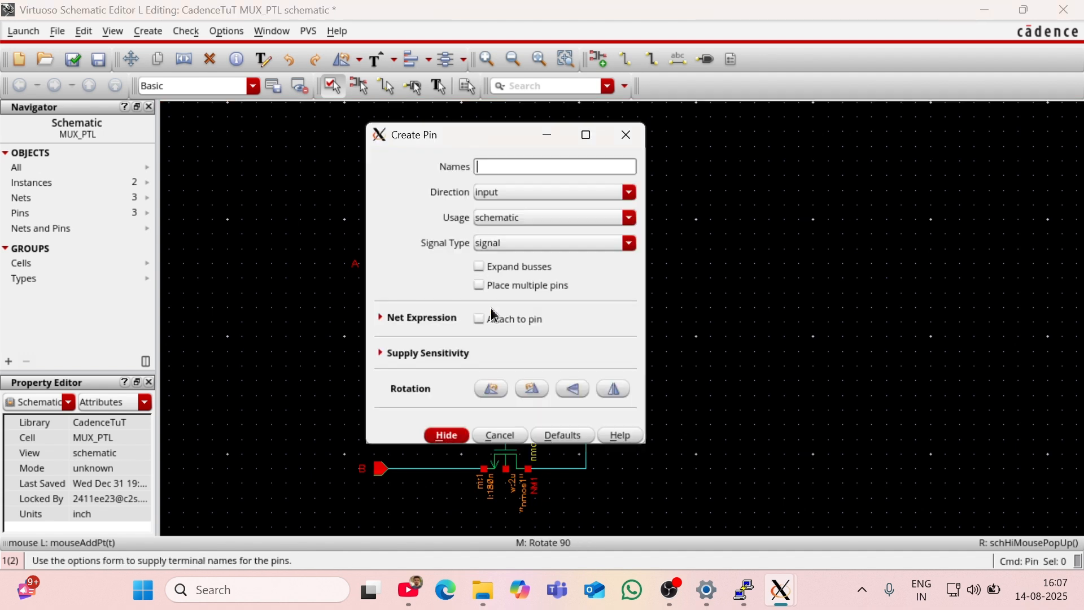
pyautogui.write('Sbar')
pyautogui.click(431, 440)
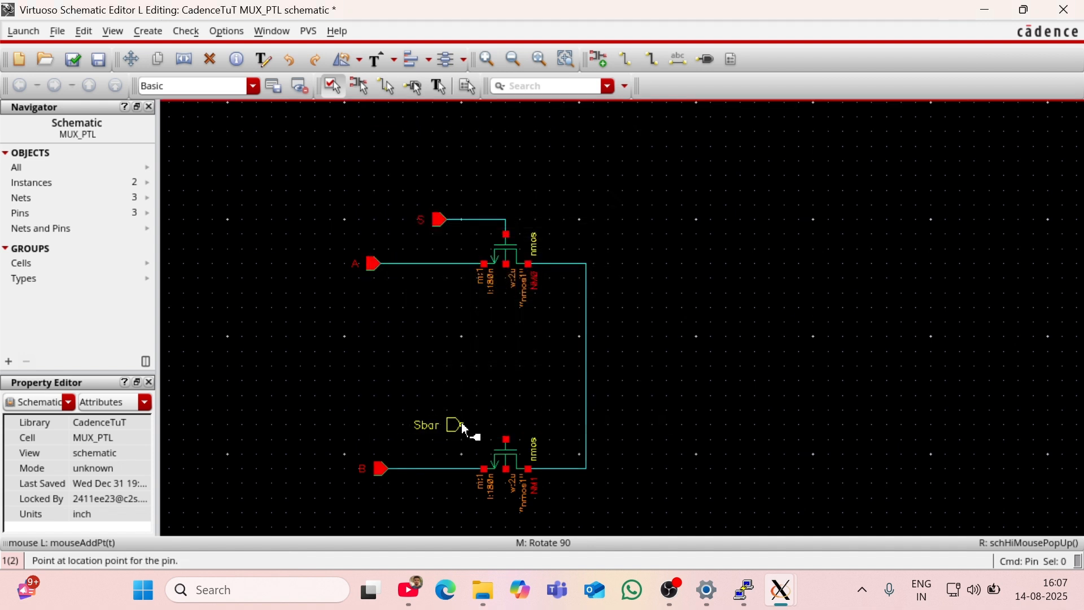
pyautogui.click(446, 425)
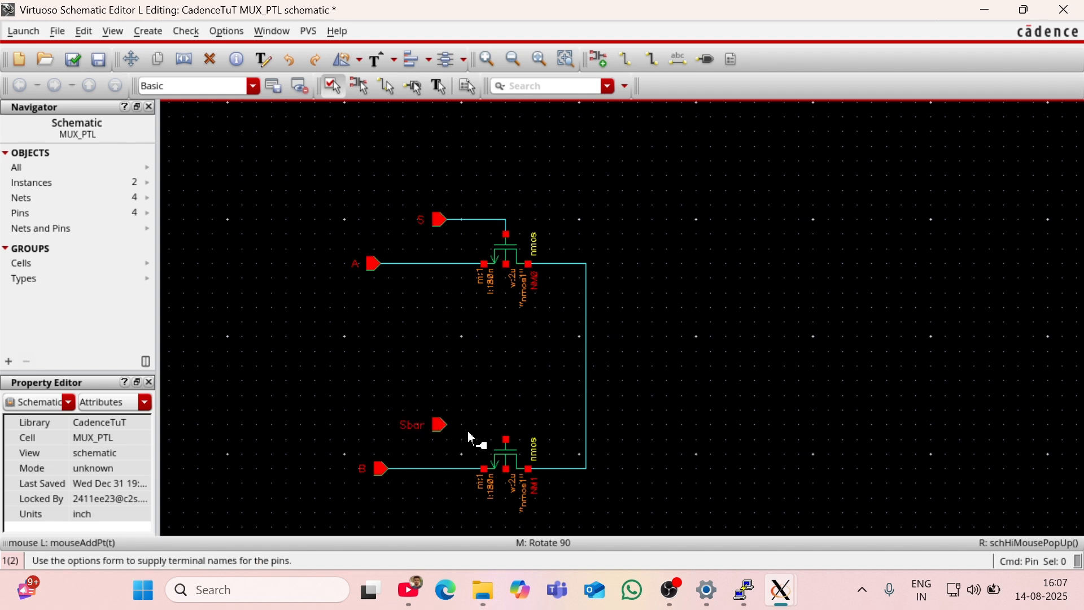
# Step: Wire pin Sbar to the lower transistor's gate
pyautogui.press('w')
pyautogui.click(444, 427)
pyautogui.click(506, 440)
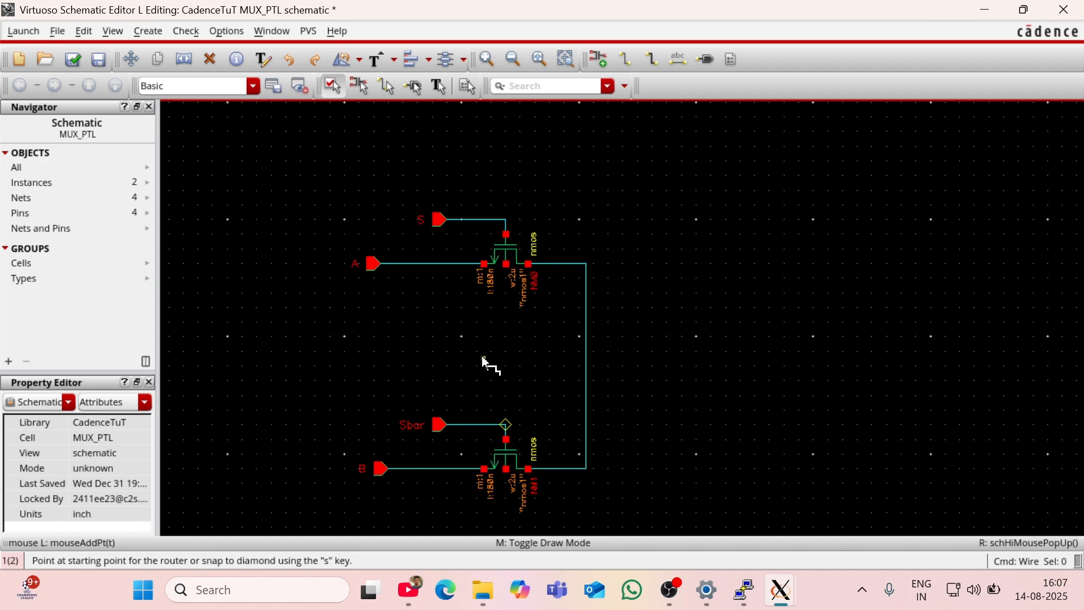
# Step: Start adding an instance of the vpulse cell from the analogLib library
pyautogui.press('i')
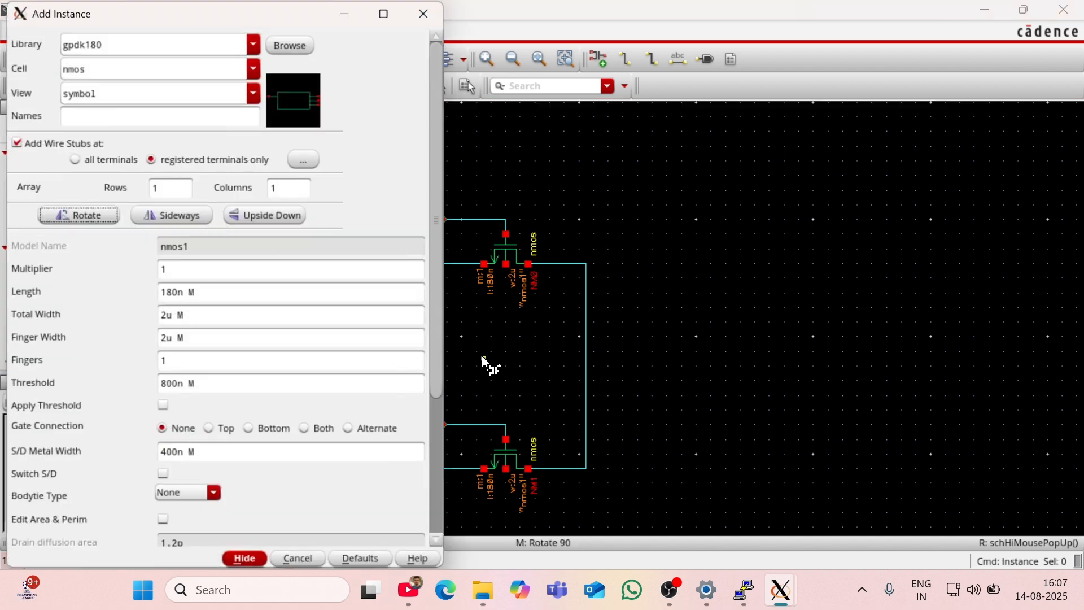
pyautogui.click(218, 36)
pyautogui.press('BackSpace')
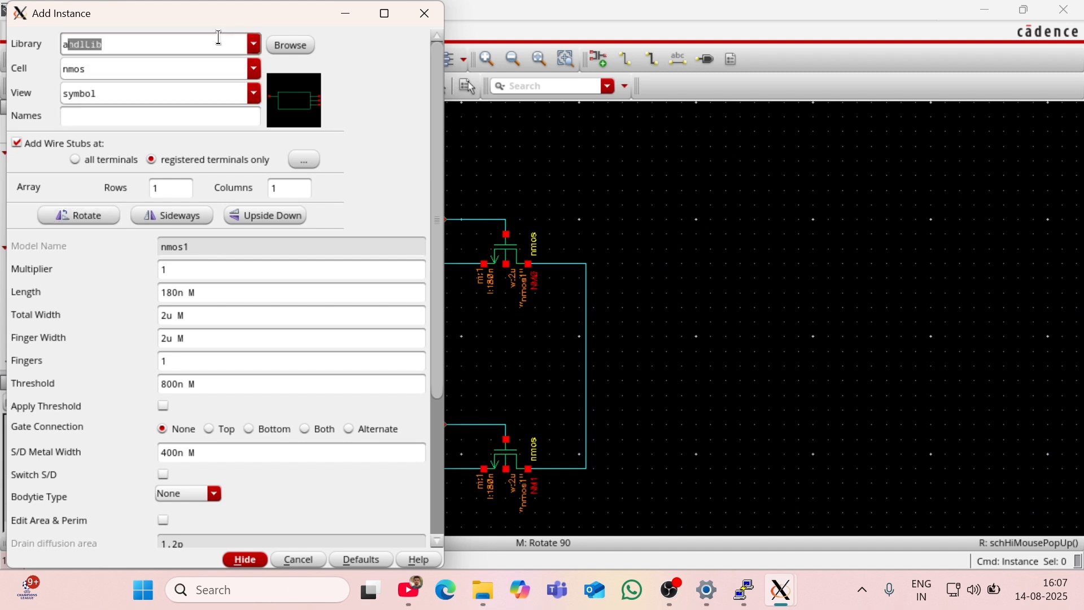
pyautogui.write('analog')
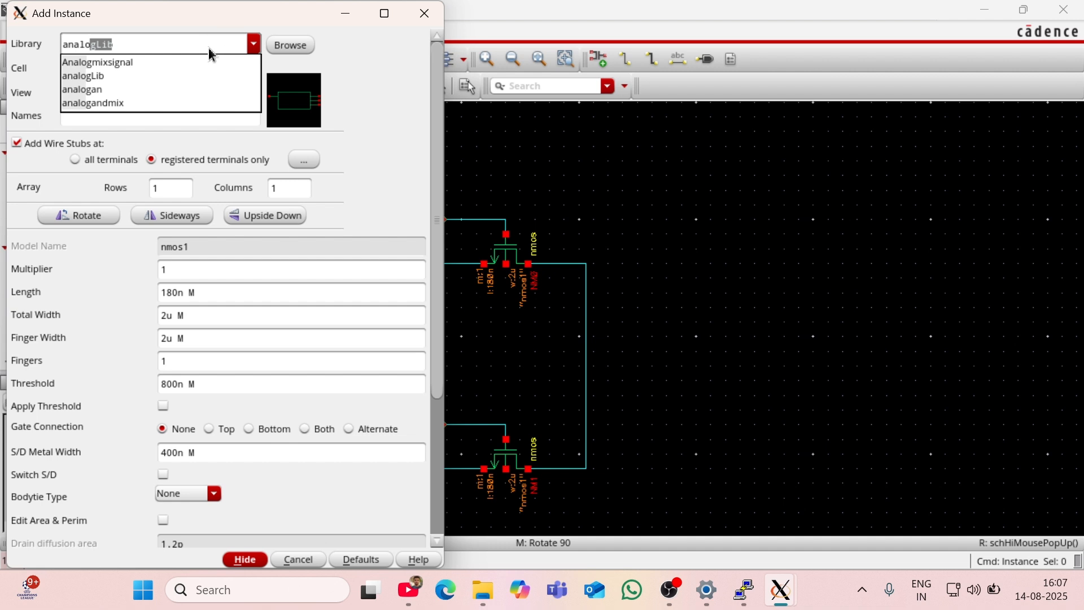
pyautogui.click(92, 77)
pyautogui.click(89, 69)
pyautogui.press('BackSpace')
pyautogui.press('BackSpace')
pyautogui.press('BackSpace')
pyautogui.press('BackSpace')
pyautogui.write('vpulse')
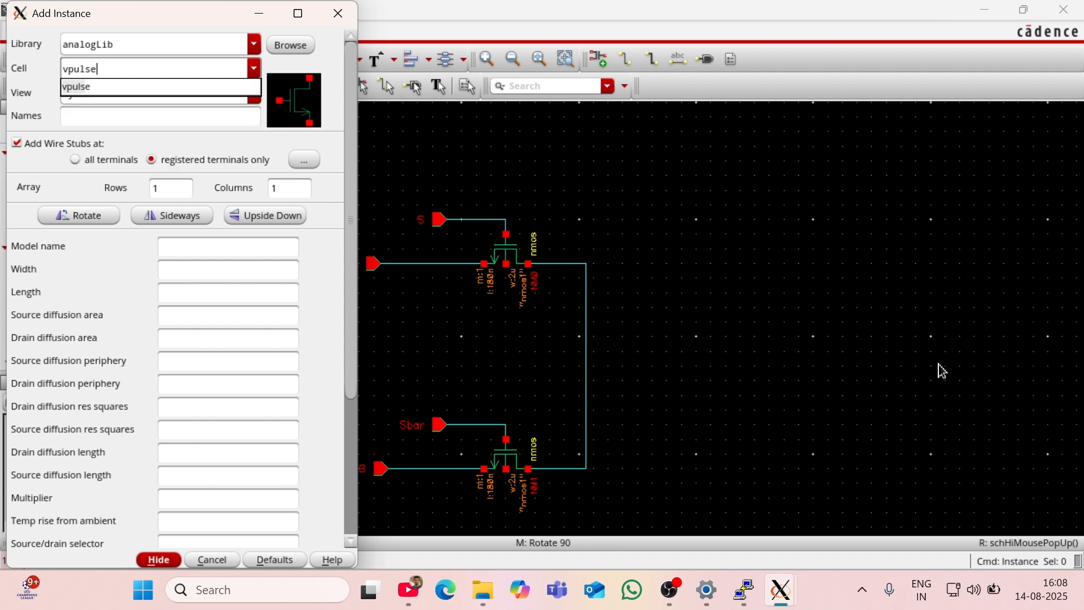
pyautogui.click(115, 88)
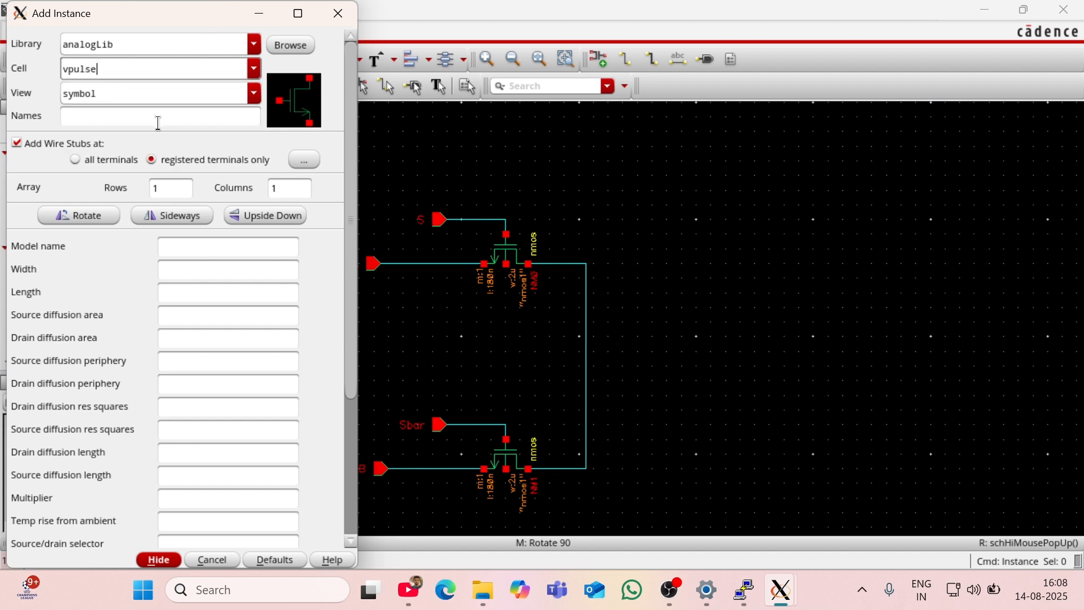
# Step: Set the pulse source's Voltage 1 to 1.8 V, period to 10n s and pulse width to 5n s
pyautogui.click(165, 455)
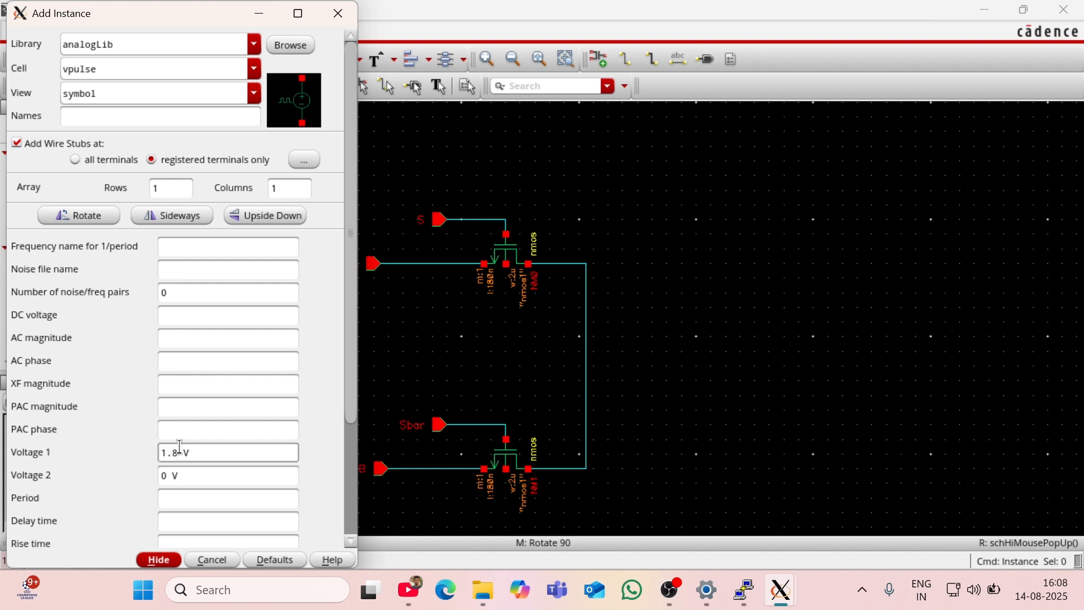
pyautogui.click(188, 478)
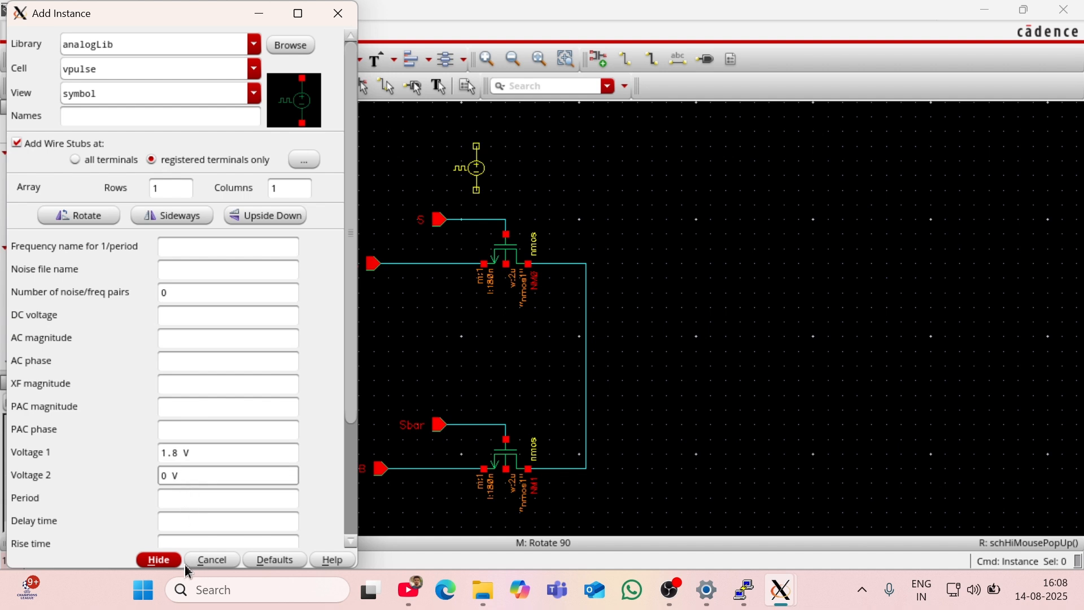
pyautogui.click(164, 500)
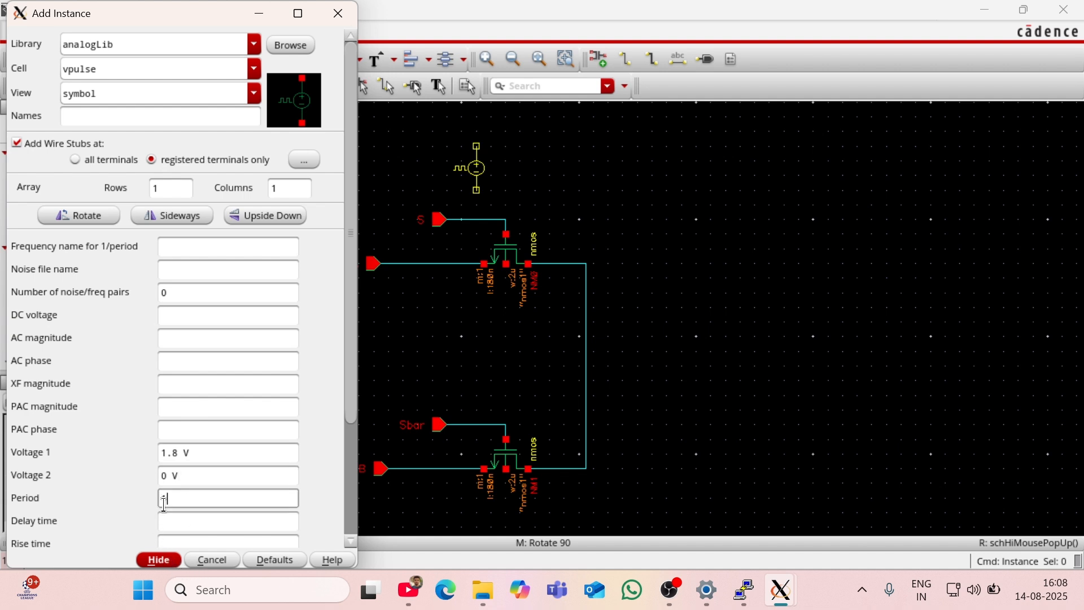
pyautogui.scroll(-3, 195, 503)
pyautogui.click(181, 471)
pyautogui.scroll(-5, 206, 466)
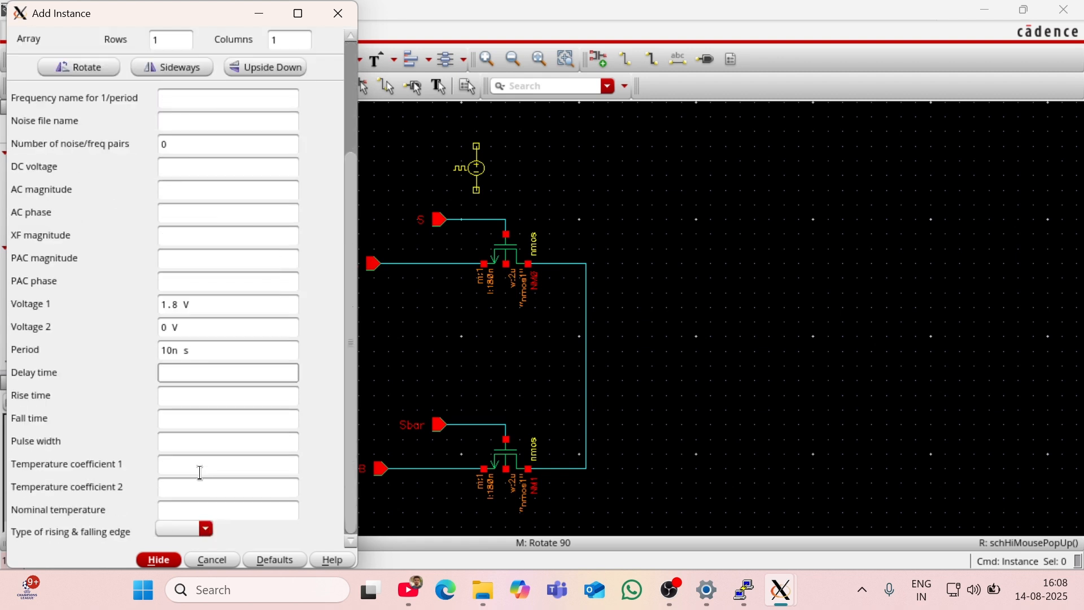
pyautogui.click(177, 456)
pyautogui.click(179, 440)
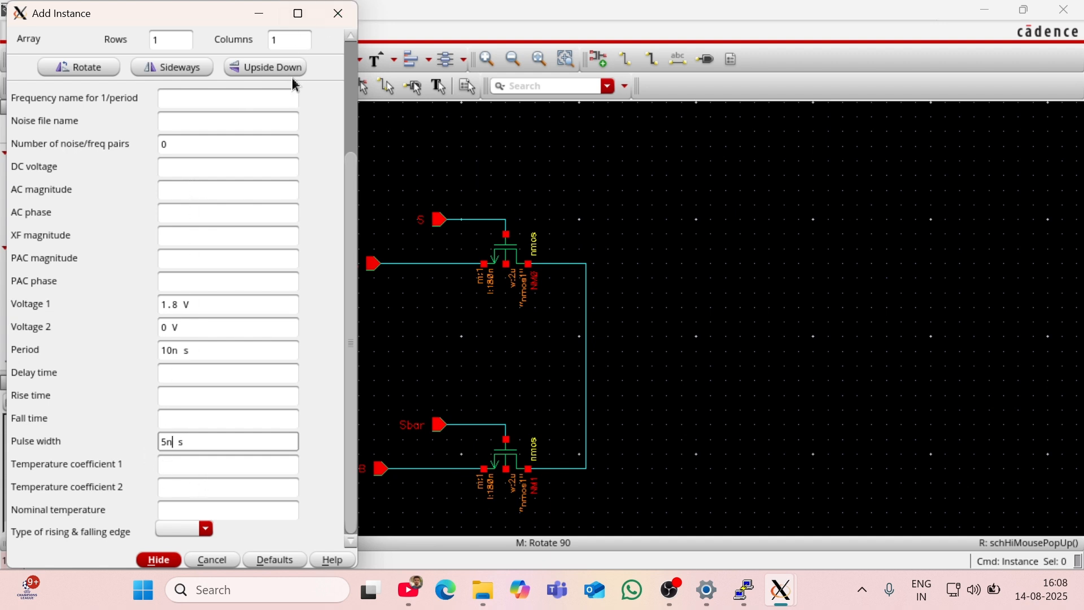
# Step: Rotate the pulse source so its positive terminal faces down, and place one copy just above each transistor's gate wire
pyautogui.scroll(2, 224, 125)
pyautogui.scroll(3, 224, 125)
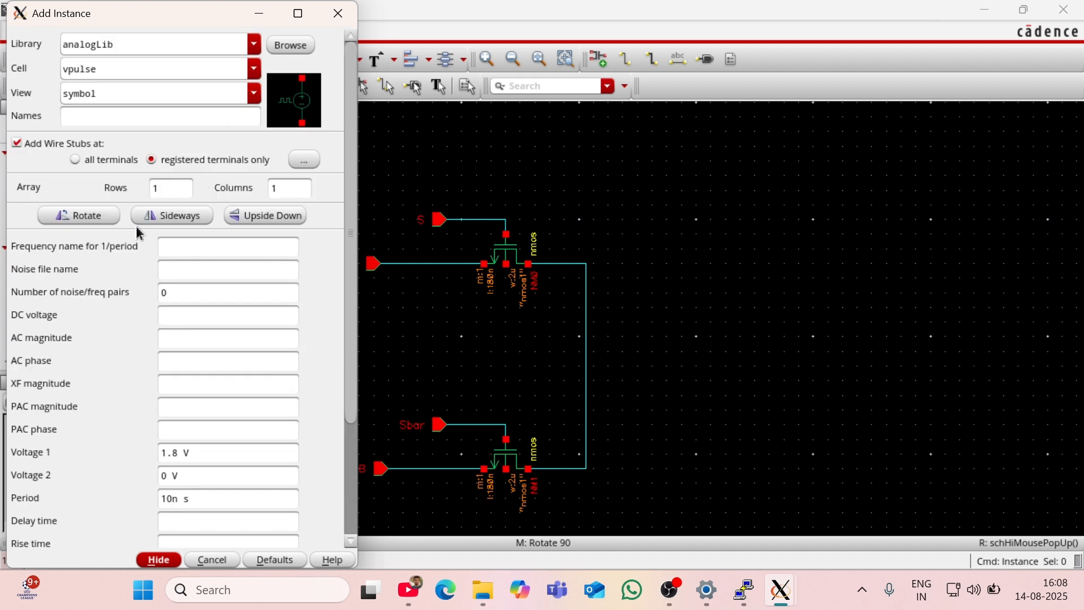
pyautogui.click(85, 215)
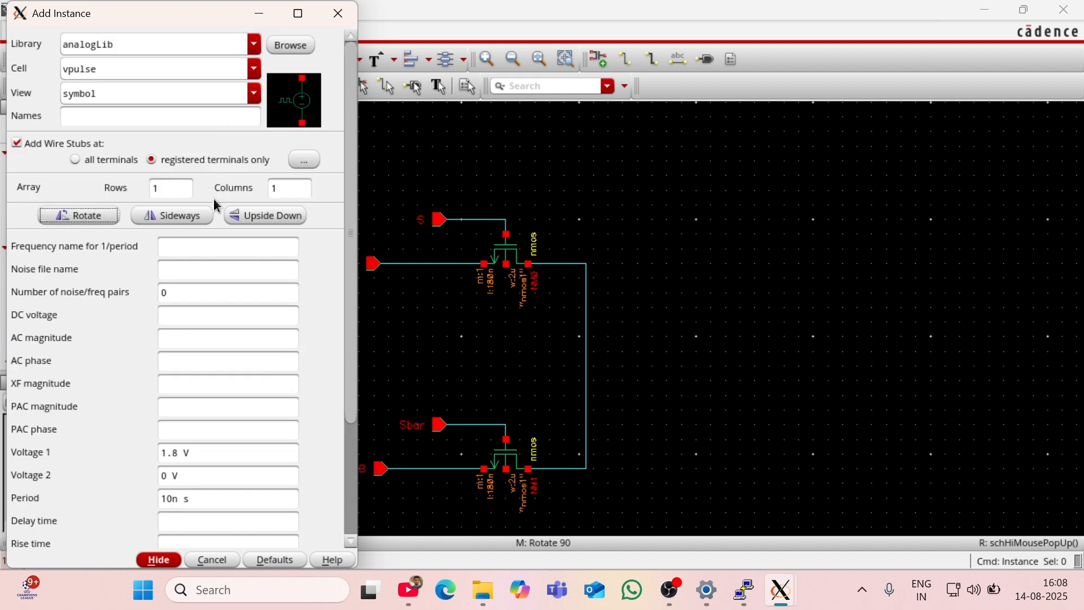
pyautogui.click(79, 215)
pyautogui.click(97, 218)
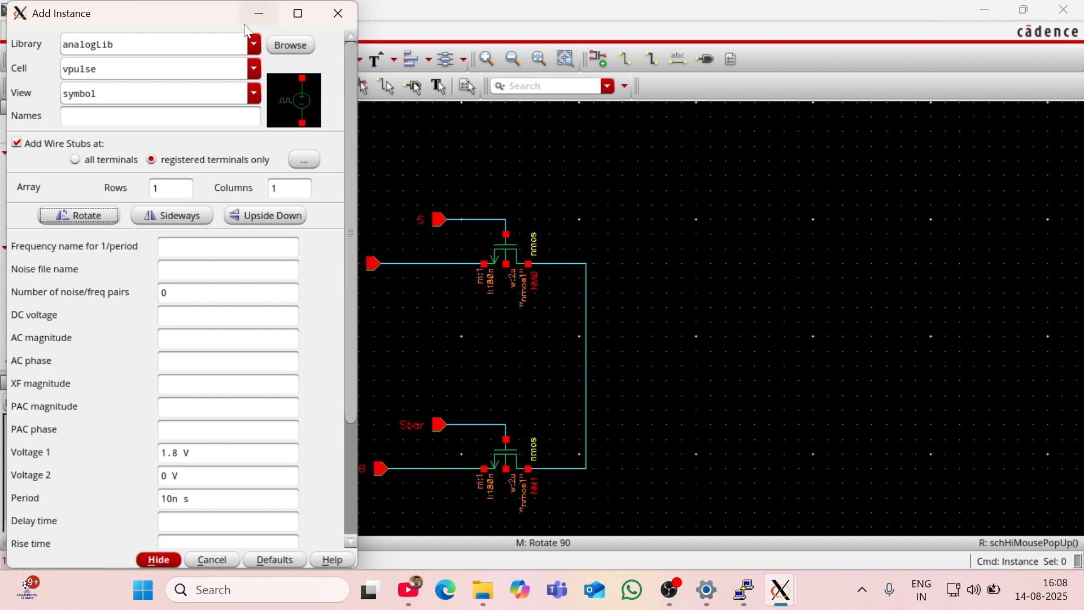
pyautogui.click(260, 13)
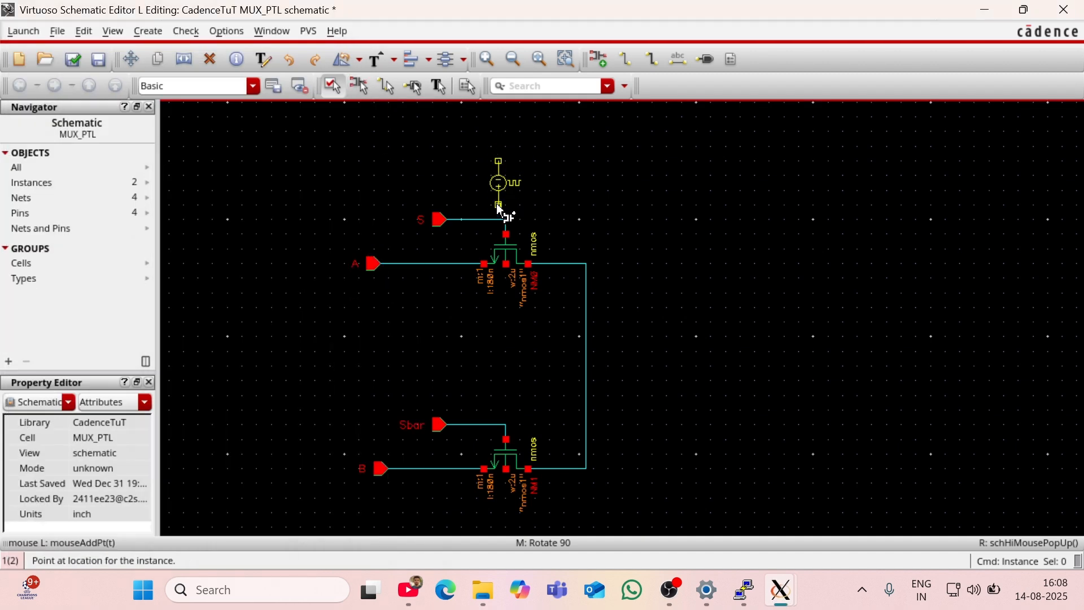
pyautogui.click(508, 214)
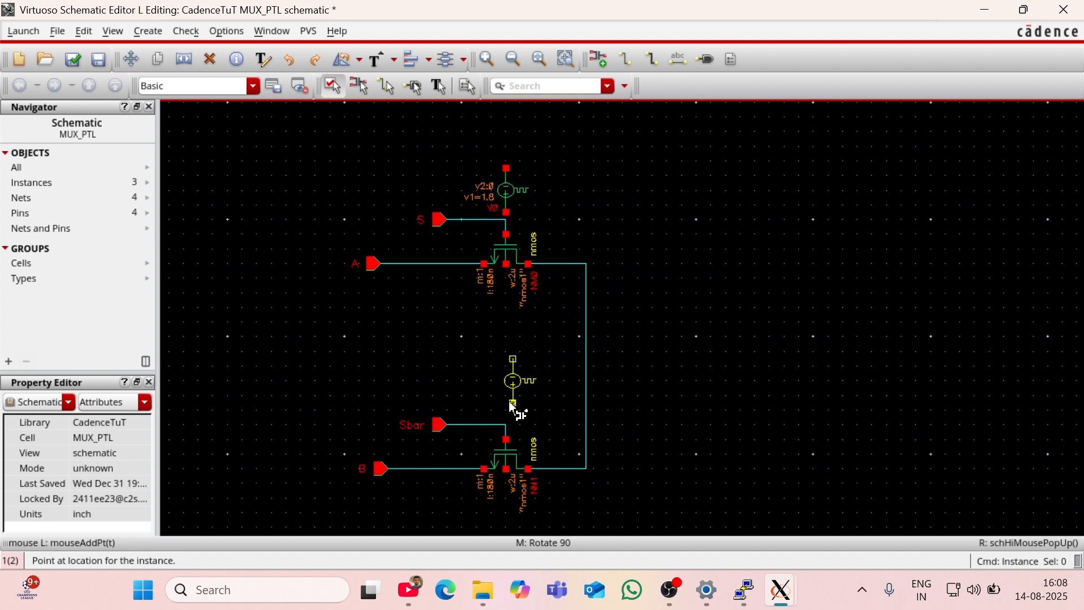
pyautogui.click(507, 413)
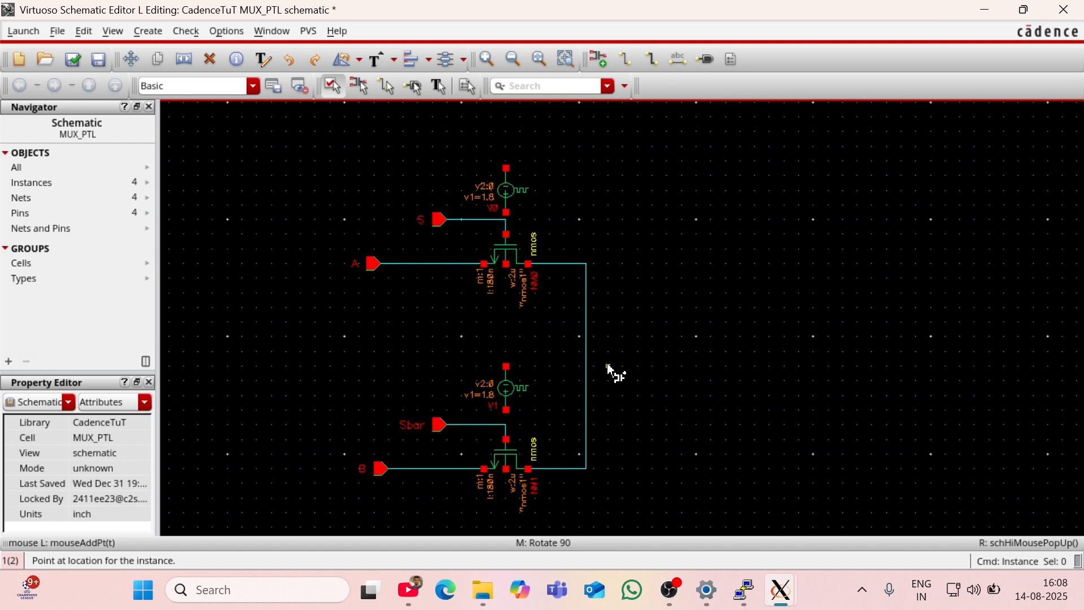
pyautogui.press('Escape')
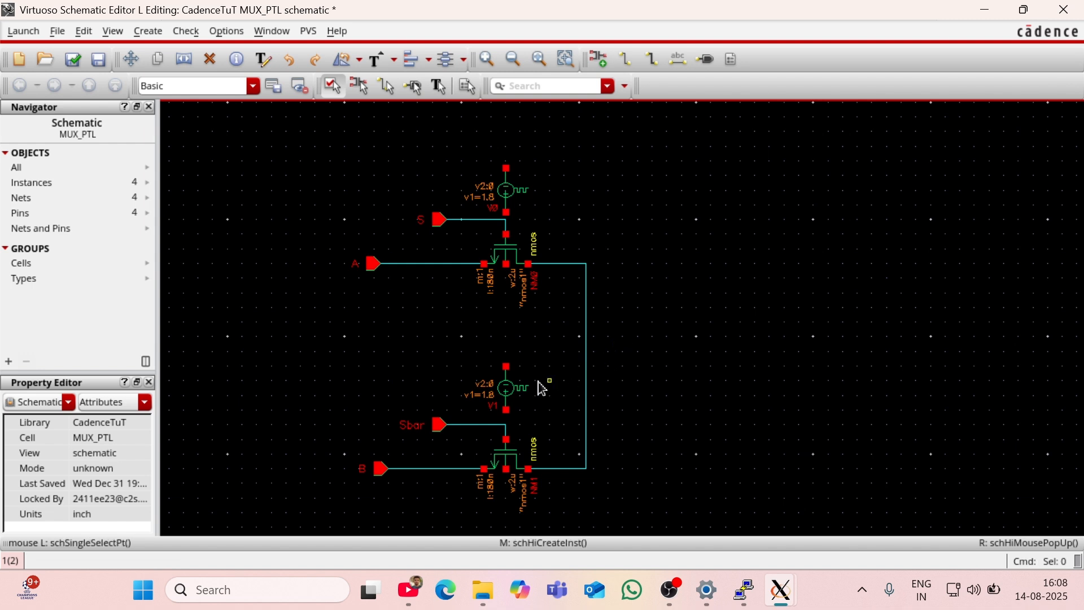
# Step: Set the lower pulse source's Voltage 1 to 0 V and Voltage 2 to 1.8 V
pyautogui.click(502, 381)
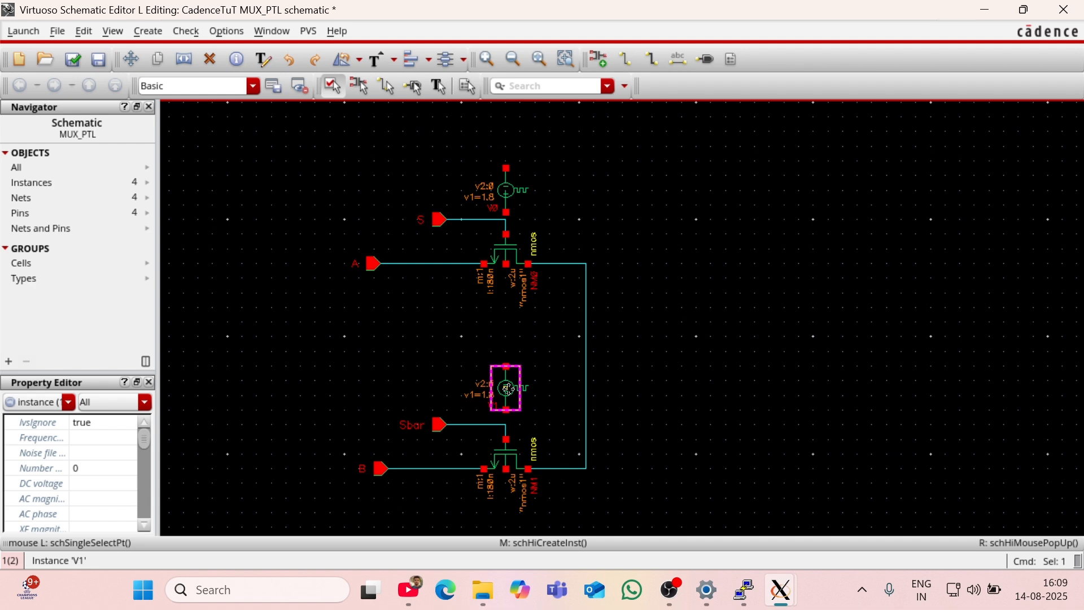
pyautogui.press('q')
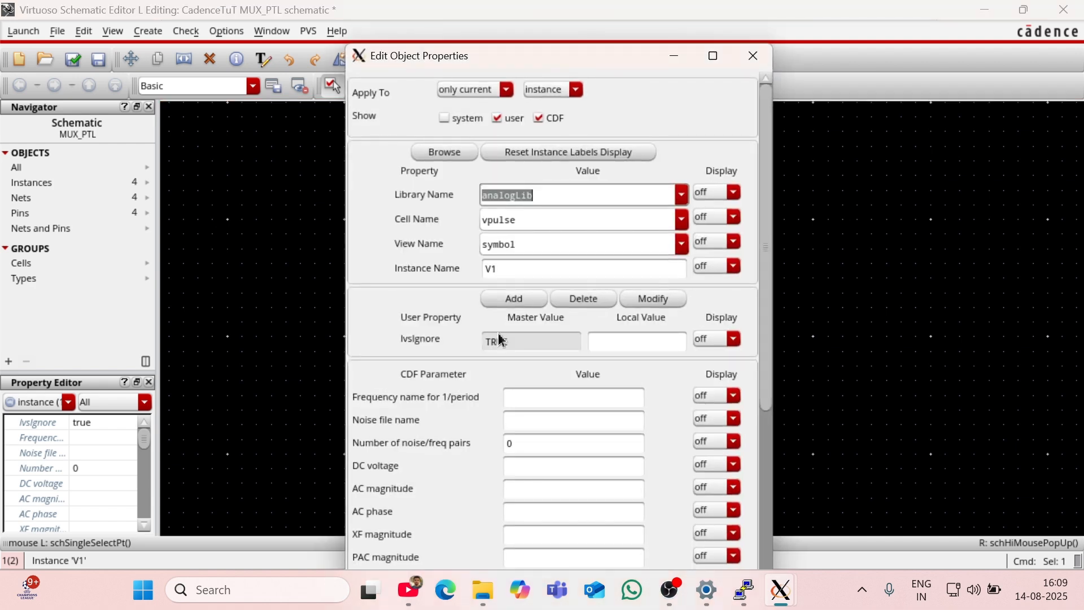
pyautogui.scroll(-3, 522, 457)
pyautogui.click(518, 450)
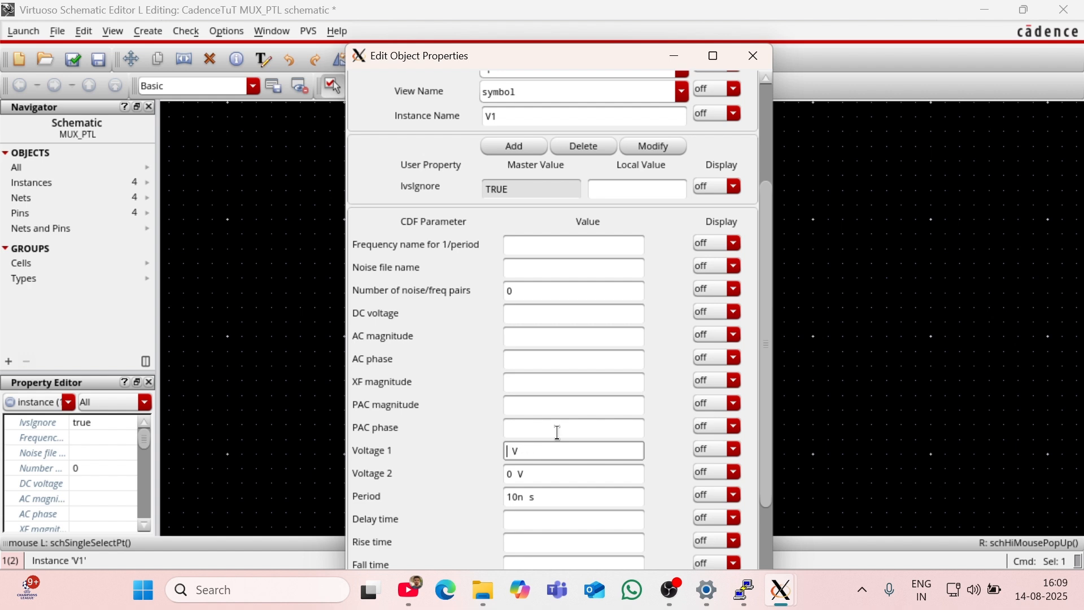
pyautogui.click(515, 472)
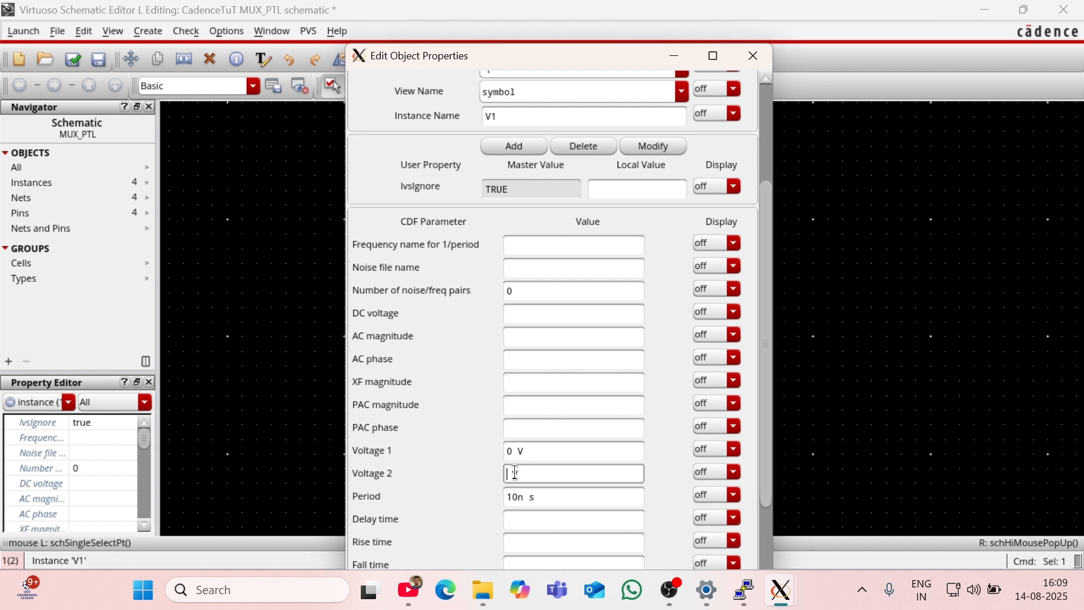
pyautogui.write('1.8 V')
pyautogui.click(563, 495)
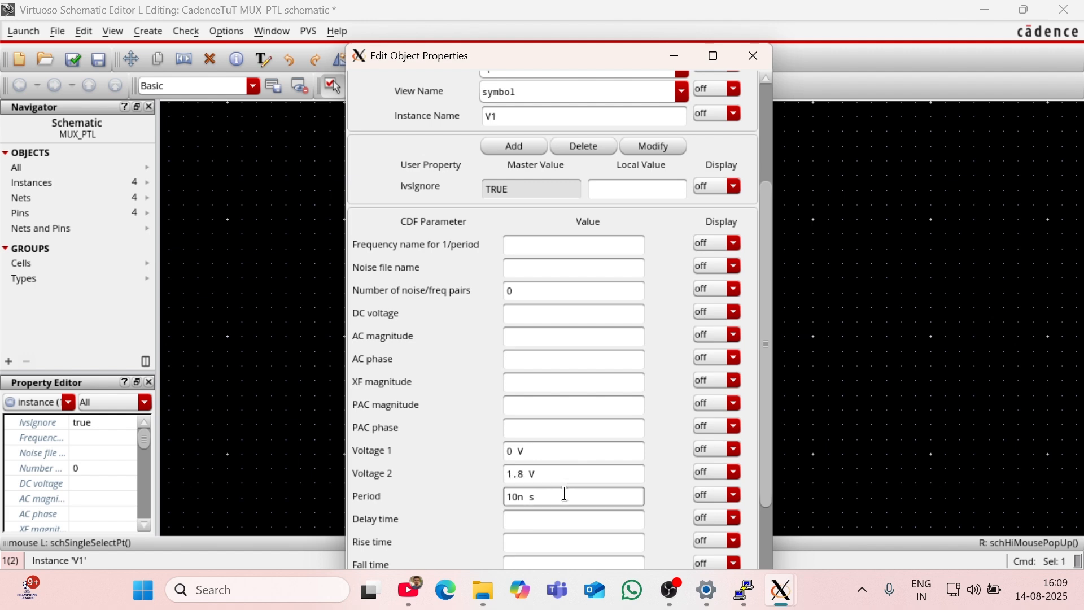
pyautogui.press('Return')
pyautogui.click(661, 377)
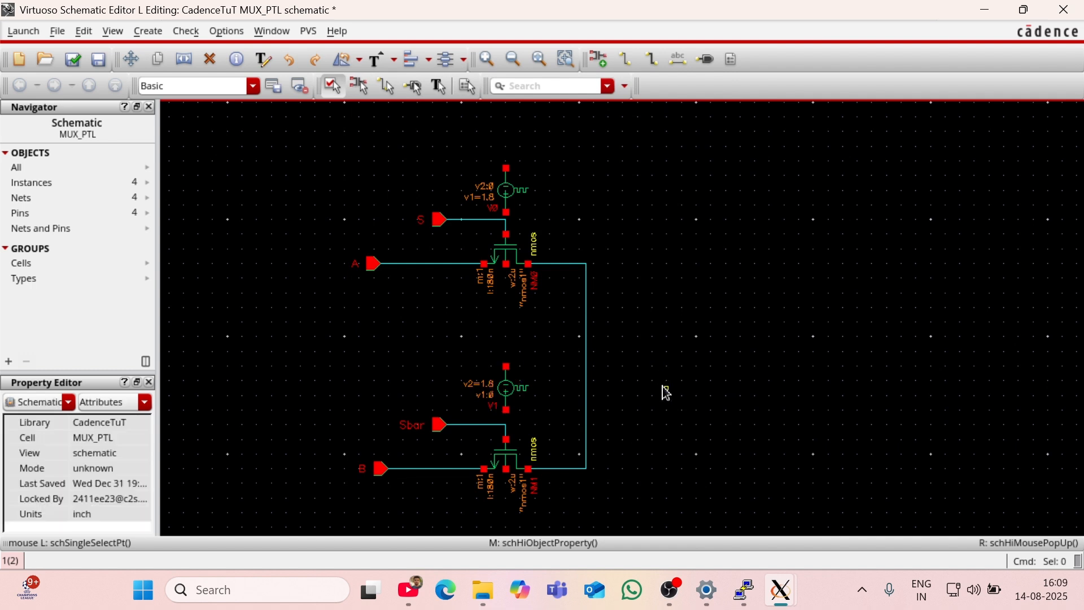
# Step: Wire the lower pulse source's positive terminal to the Sbar net and the upper source's to the S net
pyautogui.press('w')
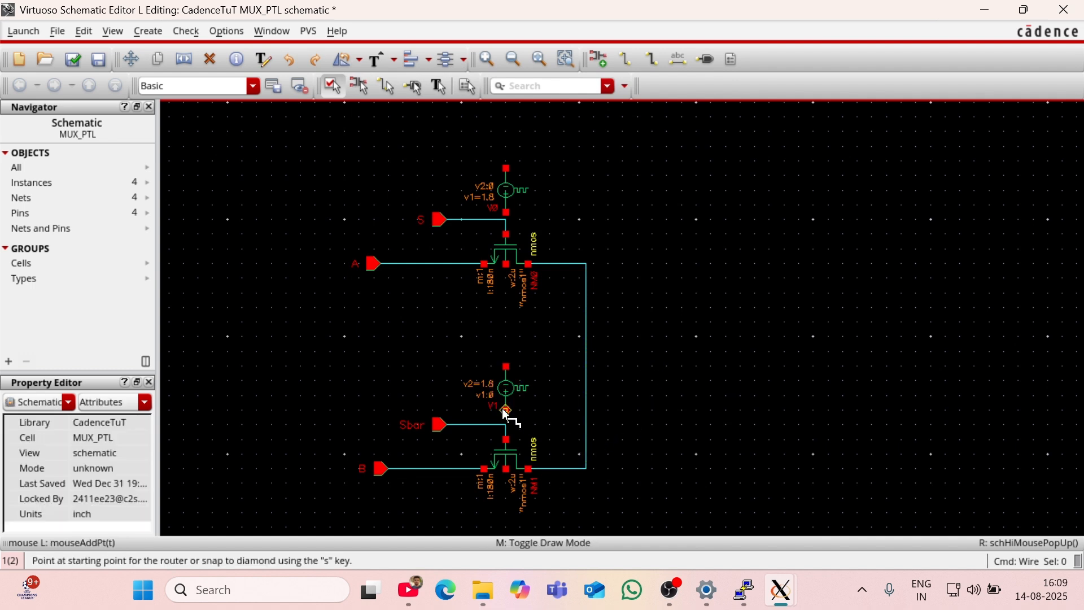
pyautogui.click(506, 411)
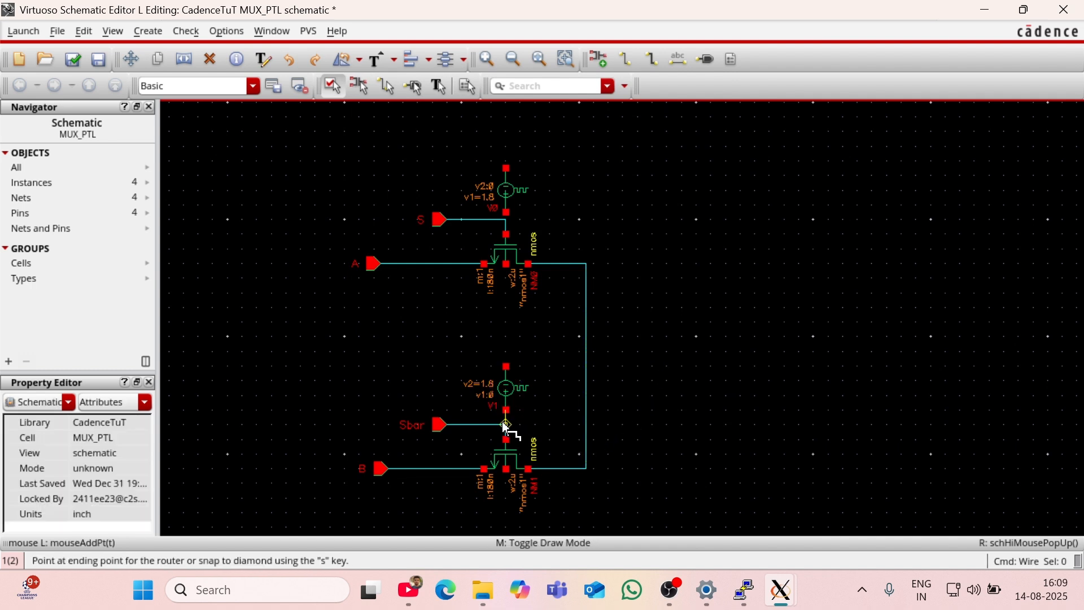
pyautogui.click(505, 426)
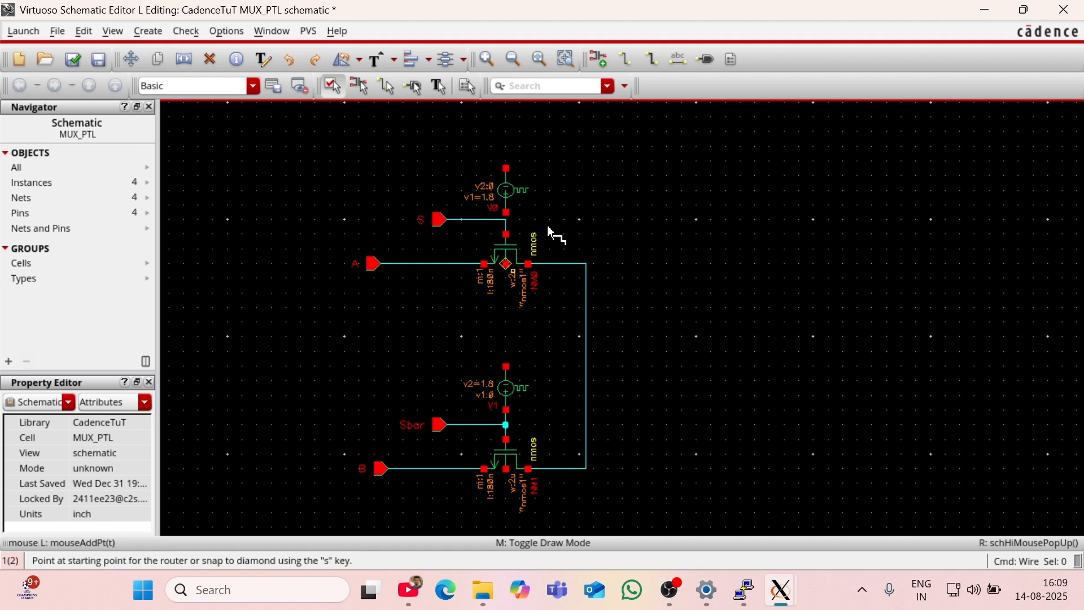
pyautogui.click(506, 220)
pyautogui.click(506, 220)
# Step: Add analogLib gnd symbols, flipped to point upward, on the free upper terminals of the S and Sbar pulse sources
pyautogui.press('i')
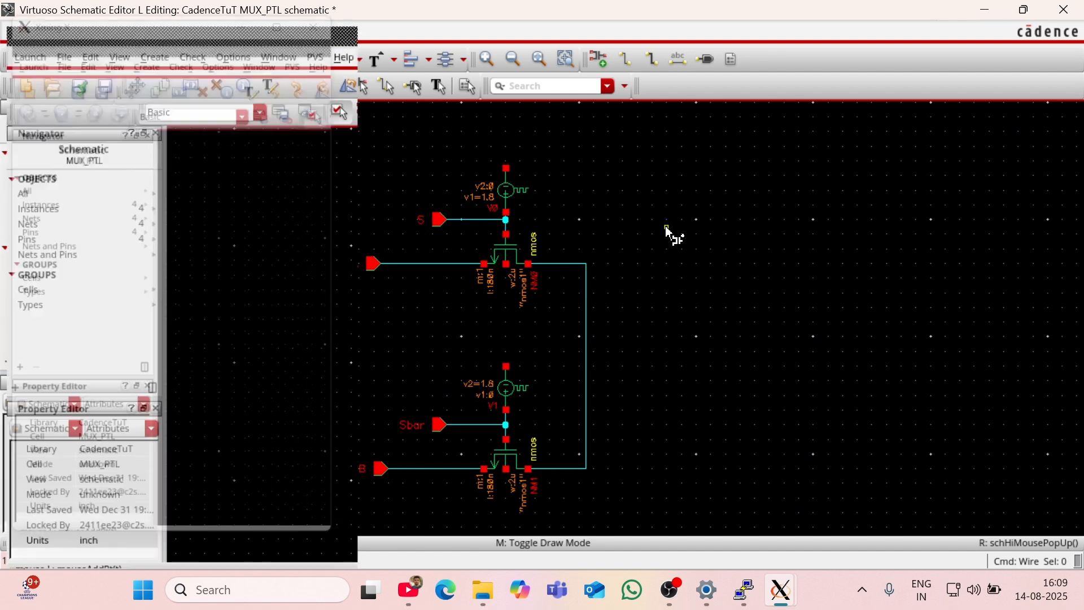
pyautogui.click(104, 68)
pyautogui.press('BackSpace')
pyautogui.press('BackSpace')
pyautogui.press('BackSpace')
pyautogui.press('BackSpace')
pyautogui.press('BackSpace')
pyautogui.press('BackSpace')
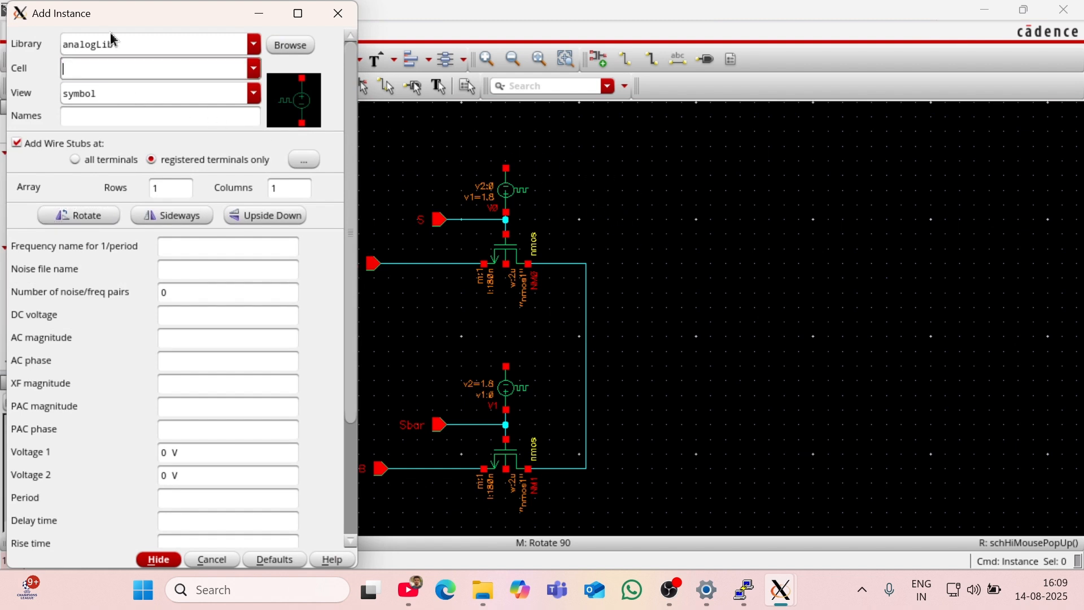
pyautogui.write('gnd')
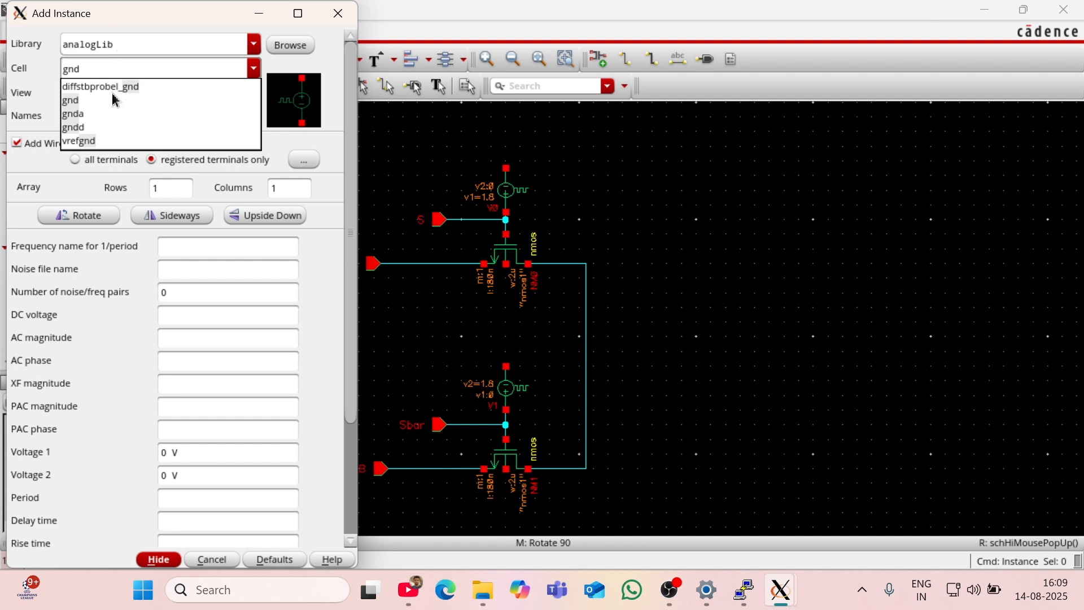
pyautogui.click(78, 106)
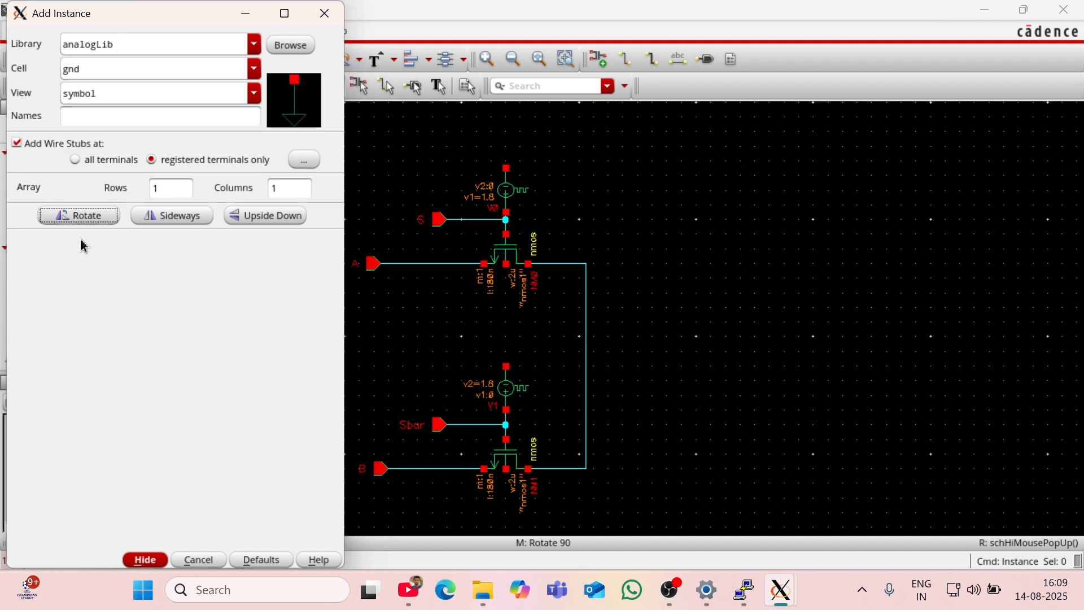
pyautogui.click(500, 164)
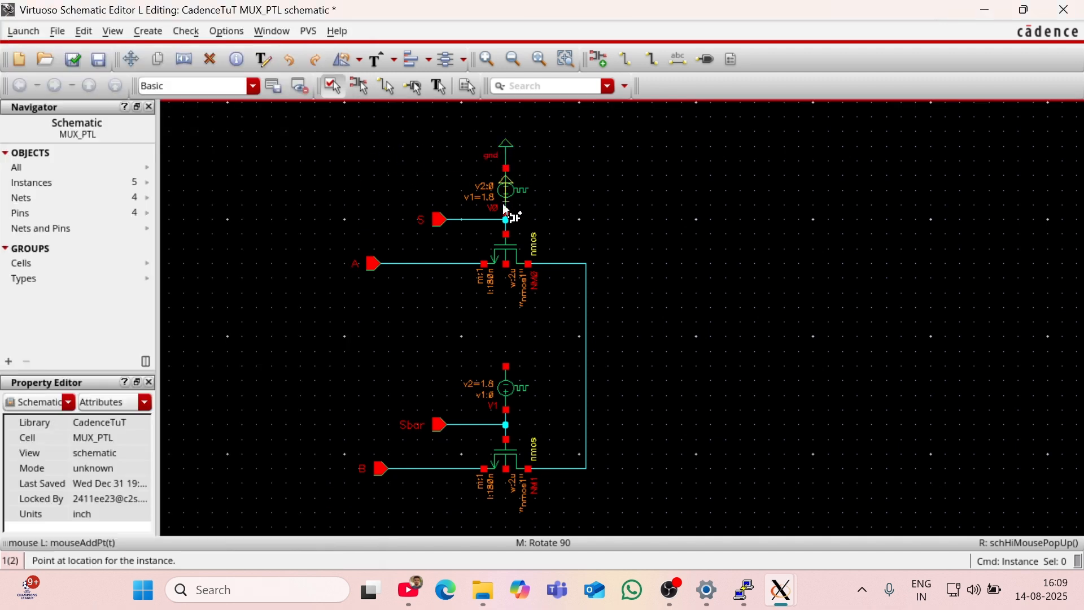
pyautogui.click(505, 367)
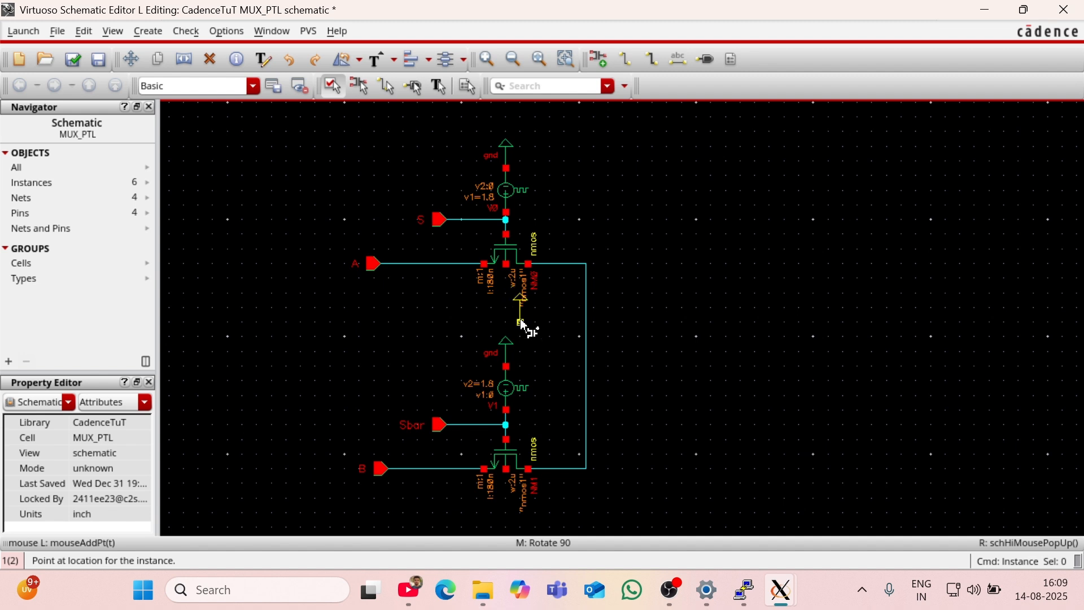
# Step: Turn the gnd symbol to point downward and place one on the bulk terminal of each nmos transistor
pyautogui.middleClick(522, 320)
pyautogui.middleClick(517, 312)
pyautogui.click(506, 269)
pyautogui.click(507, 469)
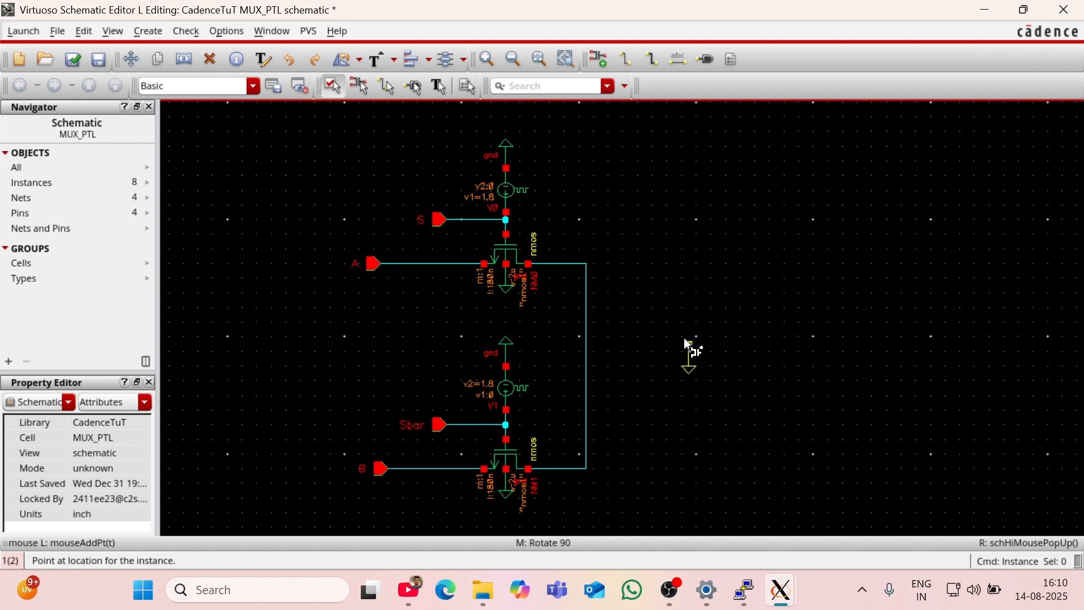
pyautogui.press('Escape')
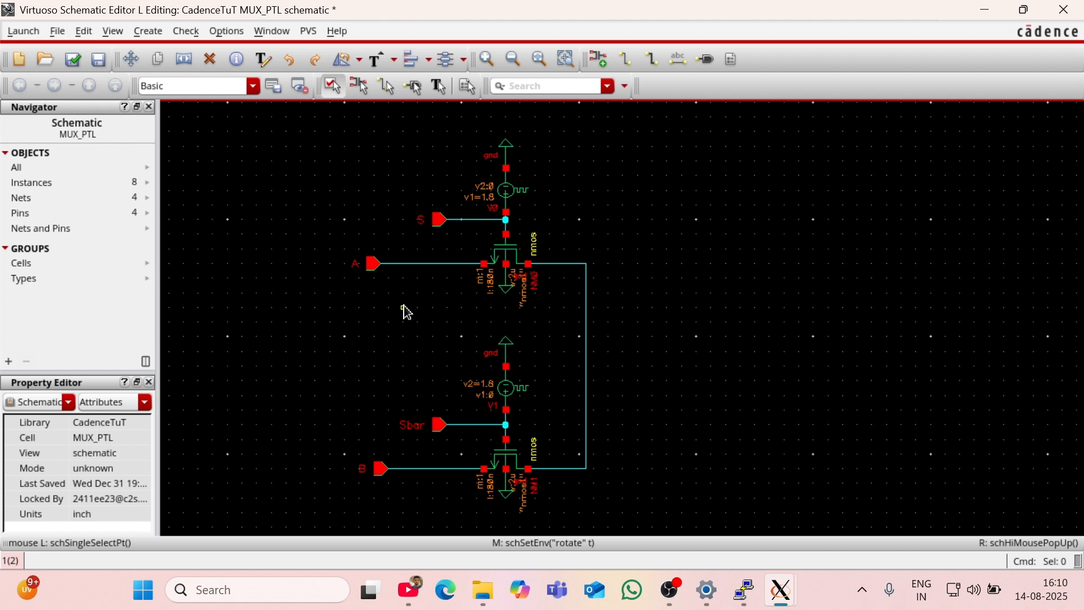
# Step: Start adding another instance, changing the cell from gnd to vpulse in analogLib
pyautogui.press('i')
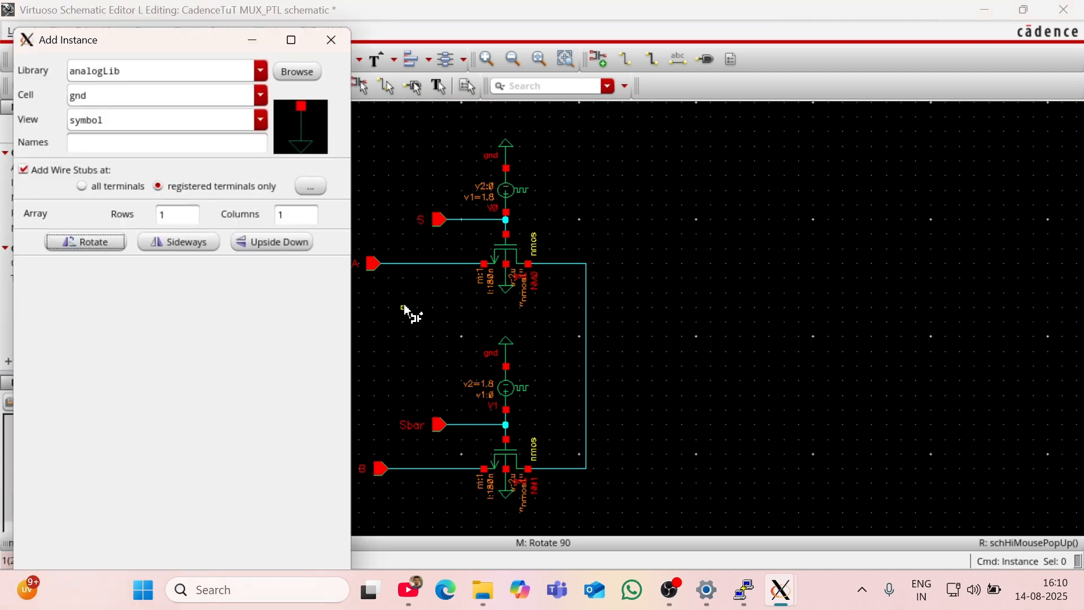
pyautogui.click(121, 96)
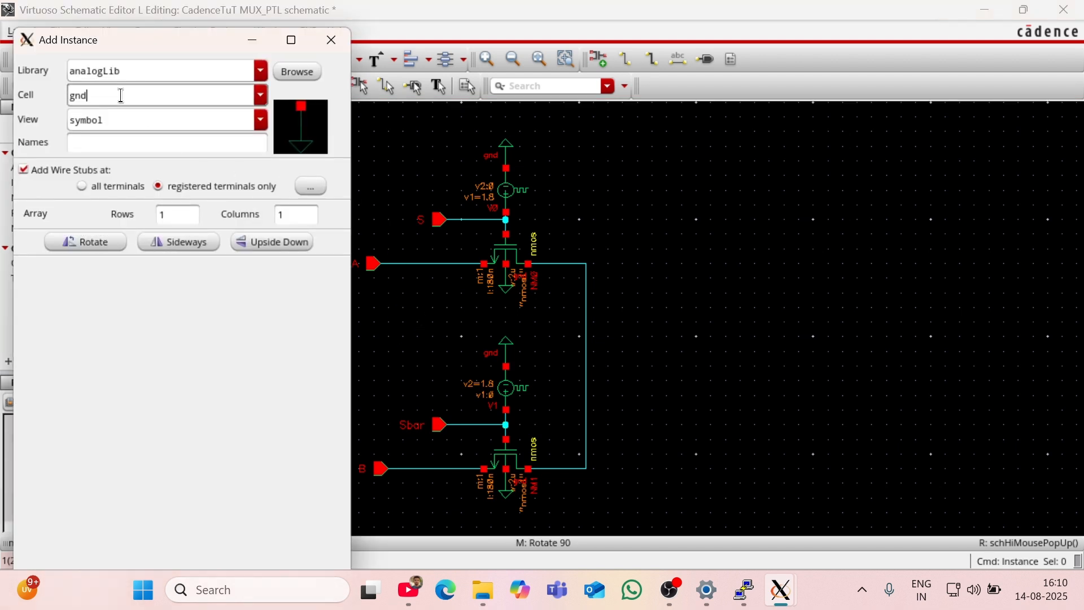
pyautogui.doubleClick(121, 94)
pyautogui.press('BackSpace')
pyautogui.write('vpulse')
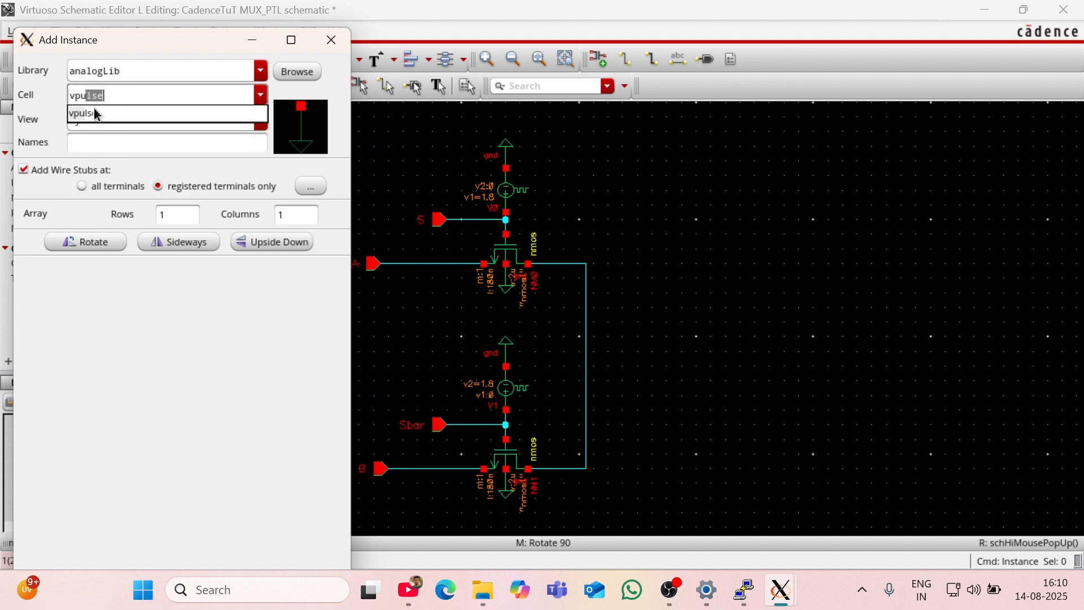
pyautogui.click(97, 112)
pyautogui.click(120, 148)
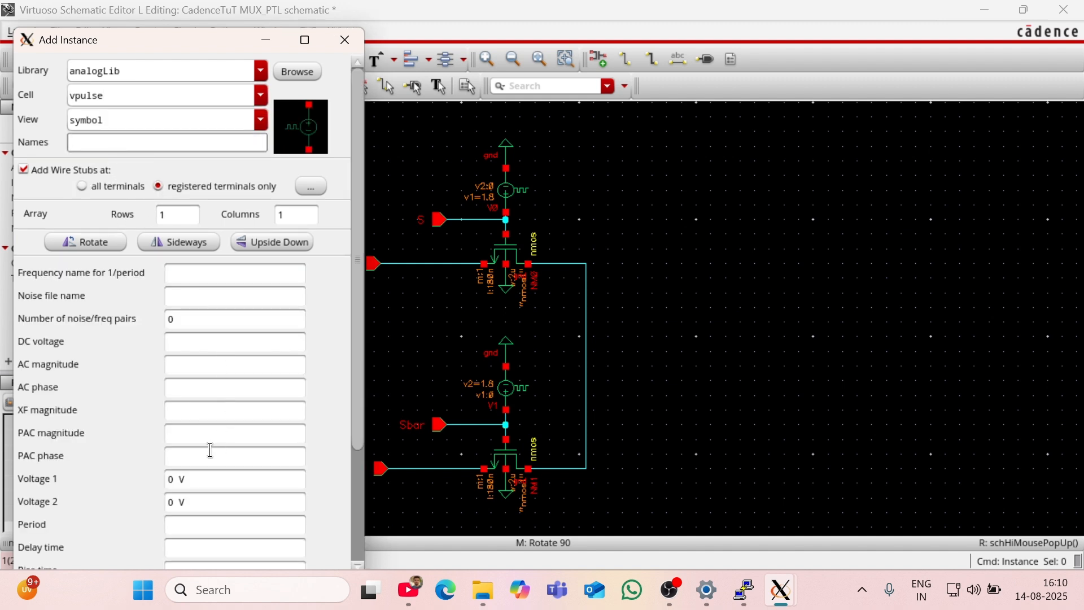
# Step: Set the new pulse source's Voltage 1 to 1.8 V, period to 20n s and pulse width to 10n s
pyautogui.click(175, 480)
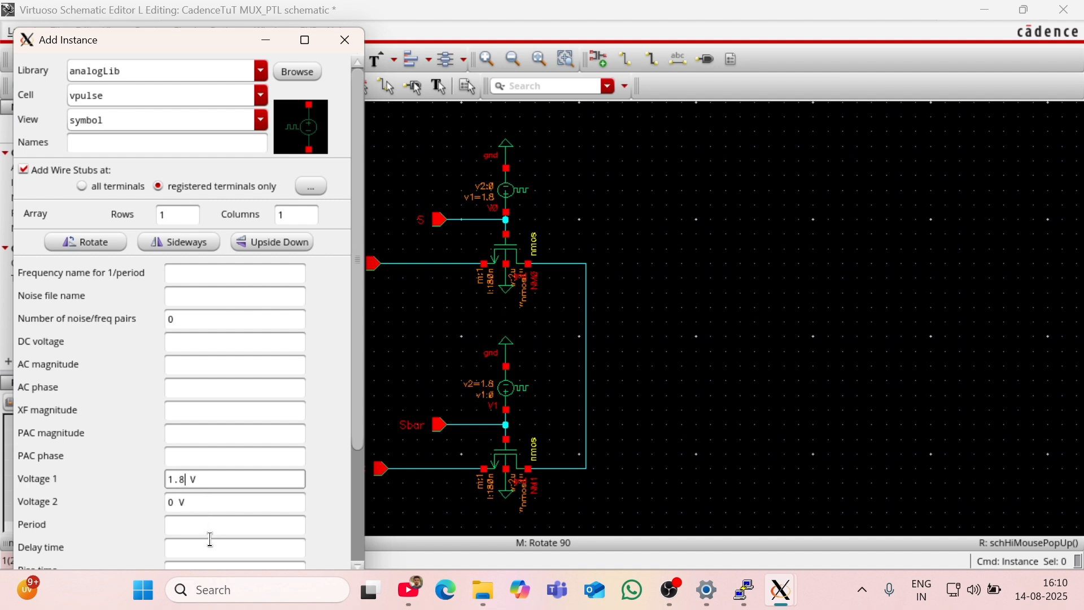
pyautogui.click(197, 525)
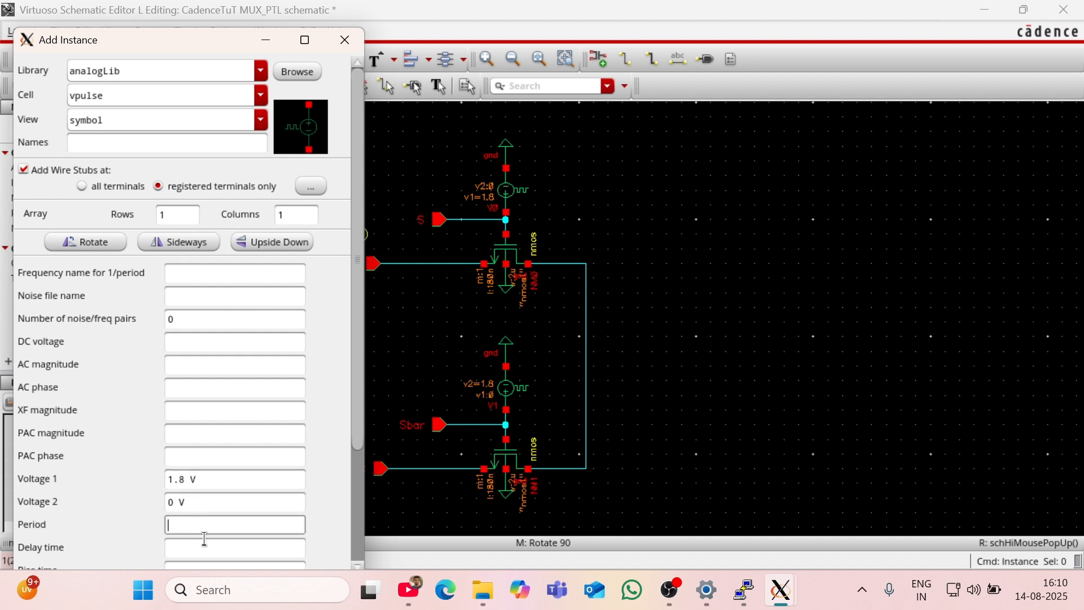
pyautogui.write('20n')
pyautogui.scroll(-3, 195, 517)
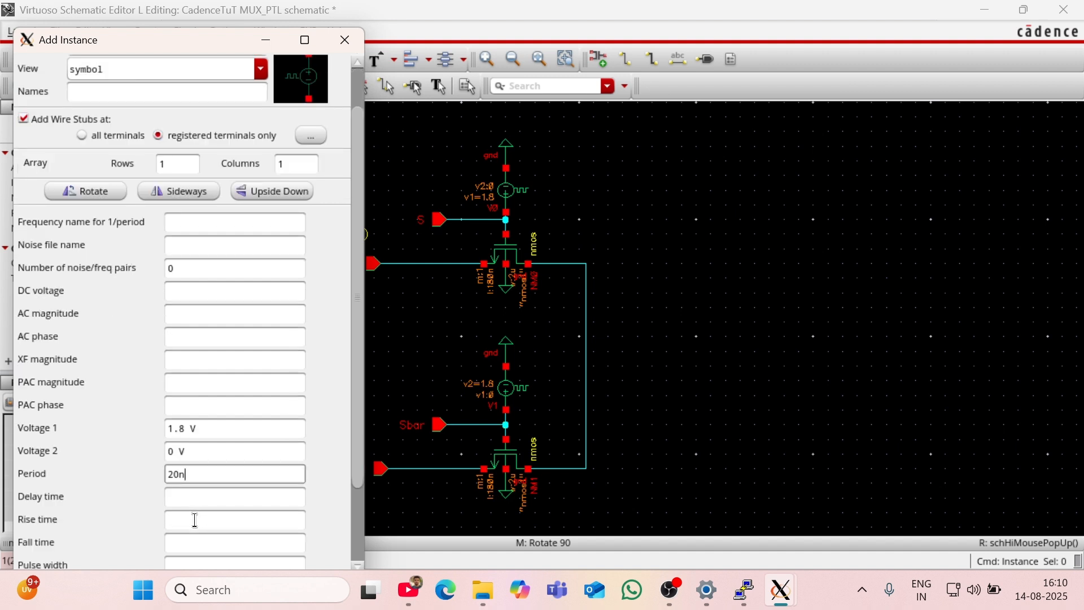
pyautogui.click(200, 561)
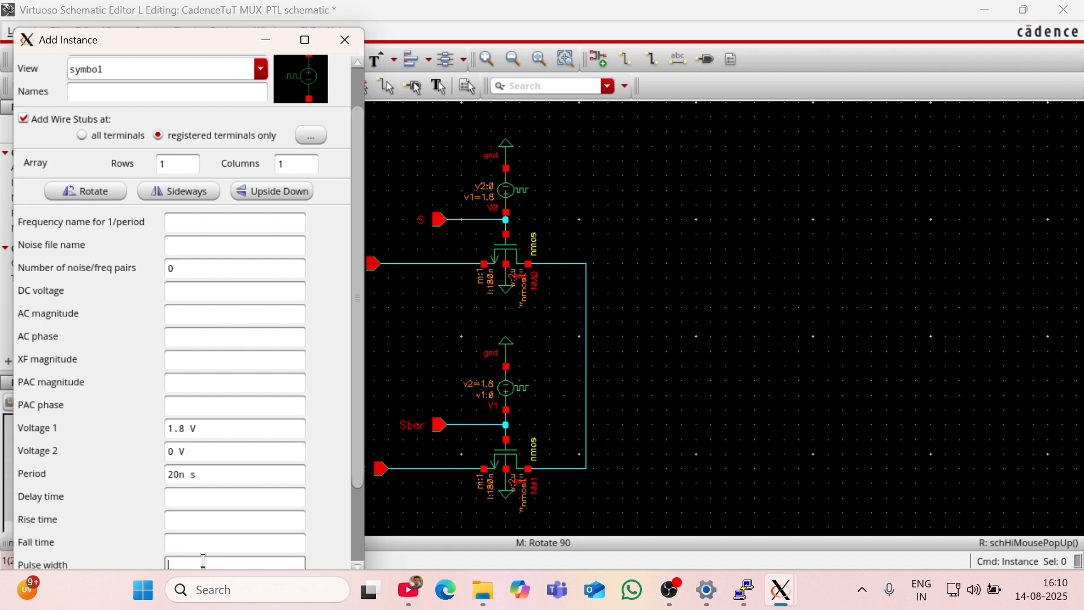
pyautogui.click(192, 502)
pyautogui.scroll(-3, 192, 512)
pyautogui.scroll(-1, 222, 412)
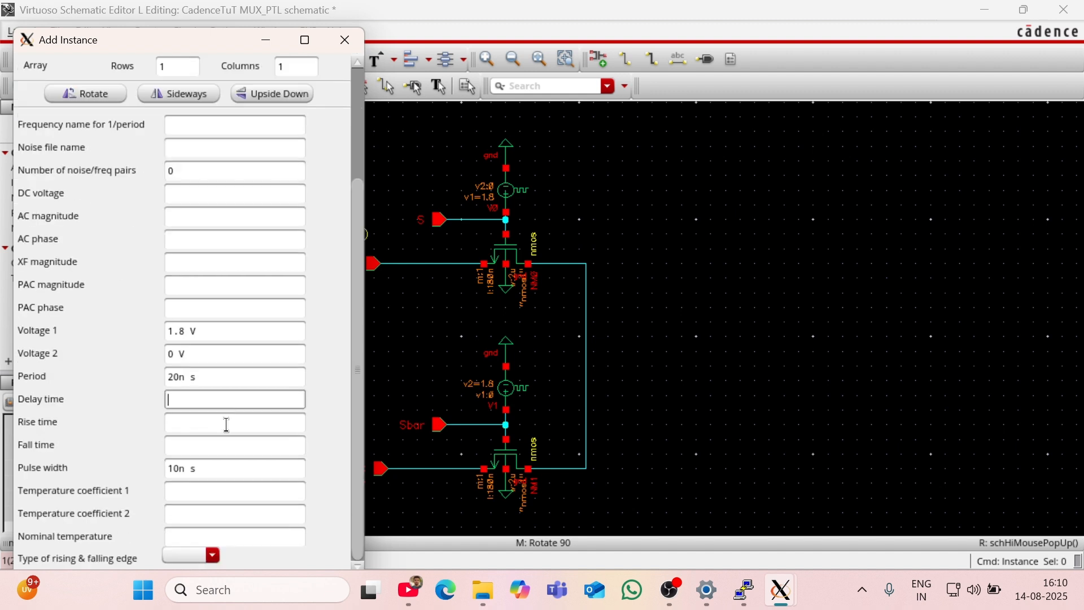
pyautogui.scroll(1, 226, 418)
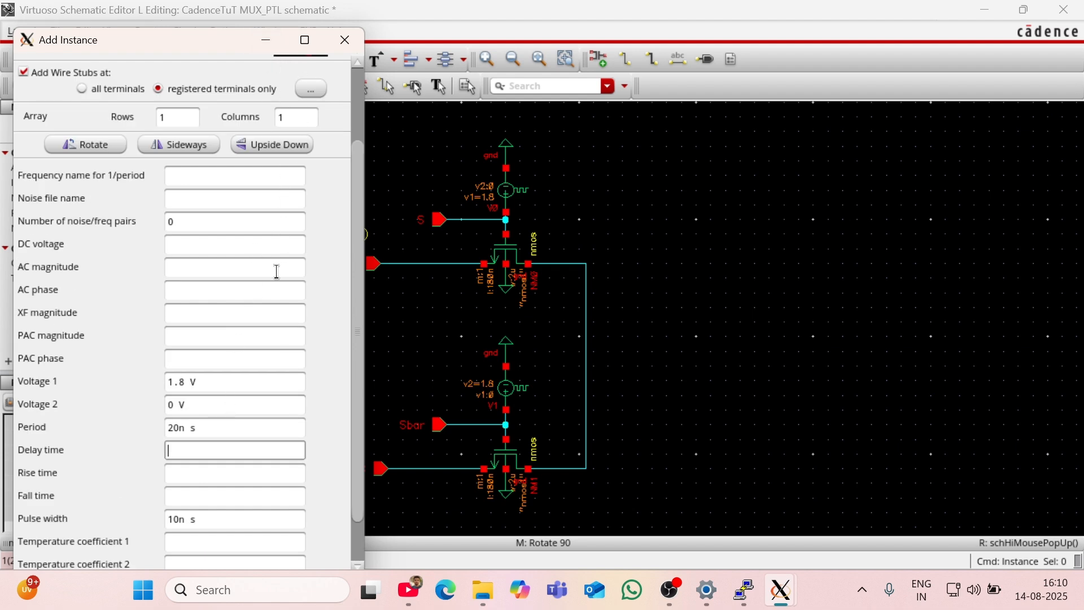
pyautogui.scroll(2, 264, 291)
pyautogui.scroll(-3, 231, 268)
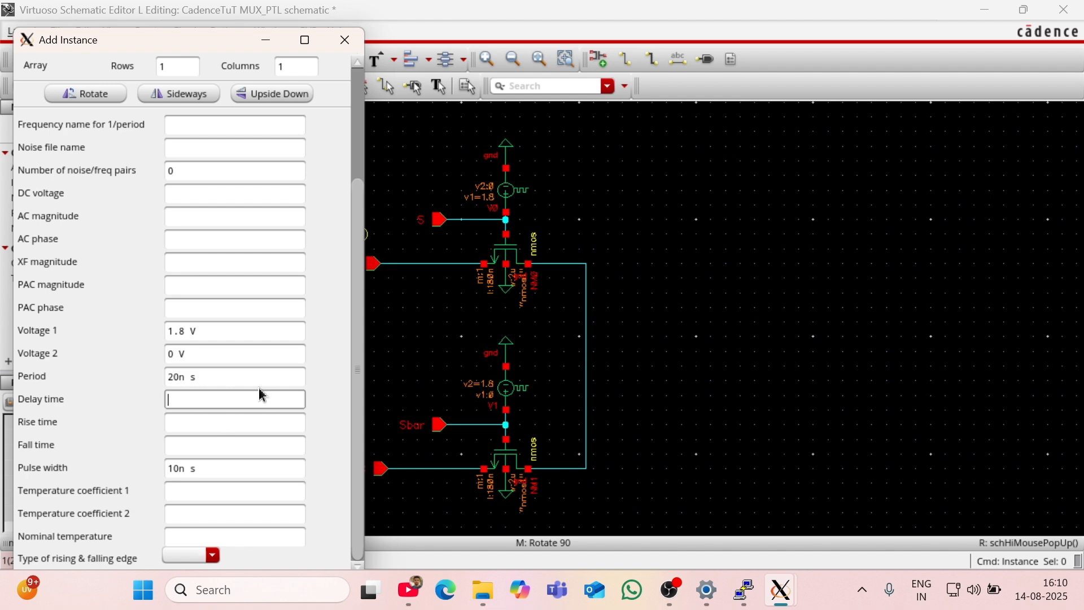
# Step: Place one copy of the vpulse source below the input A wire and another below the input B wire
pyautogui.click(266, 39)
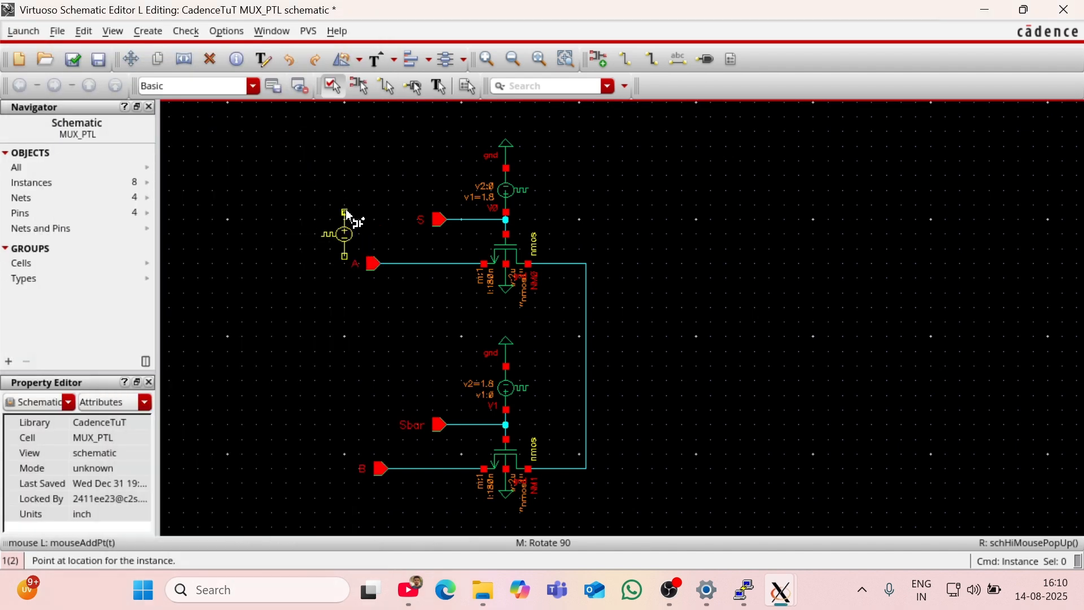
pyautogui.click(393, 280)
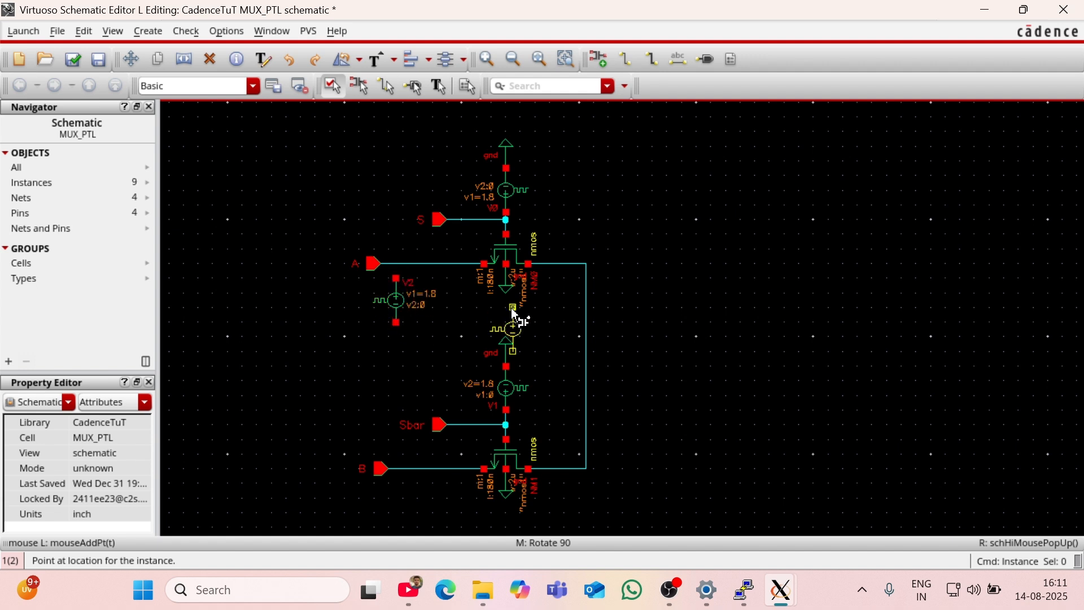
pyautogui.click(396, 489)
pyautogui.press('Escape')
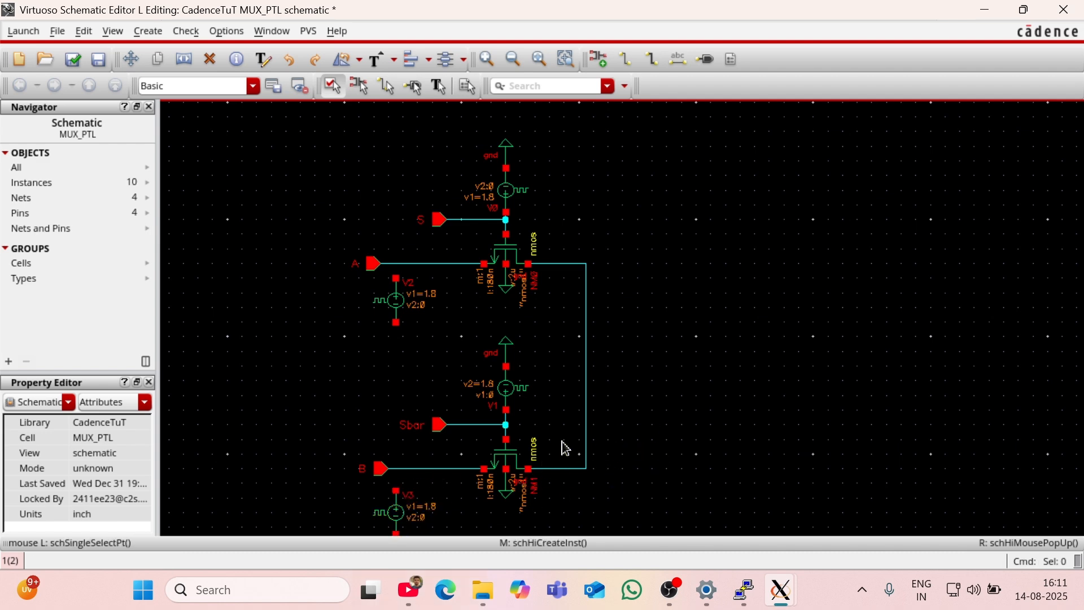
# Step: Change the pulse source below input B to a period of 30n s and a pulse width of 15n s
pyautogui.click(413, 519)
pyautogui.press('q')
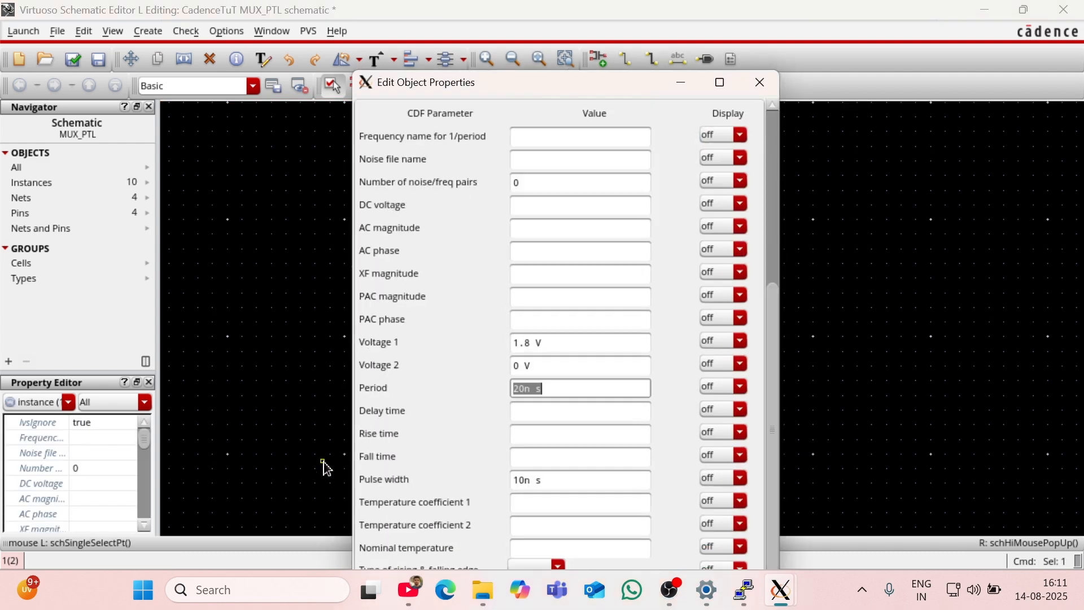
pyautogui.click(524, 481)
pyautogui.click(520, 389)
pyautogui.click(523, 481)
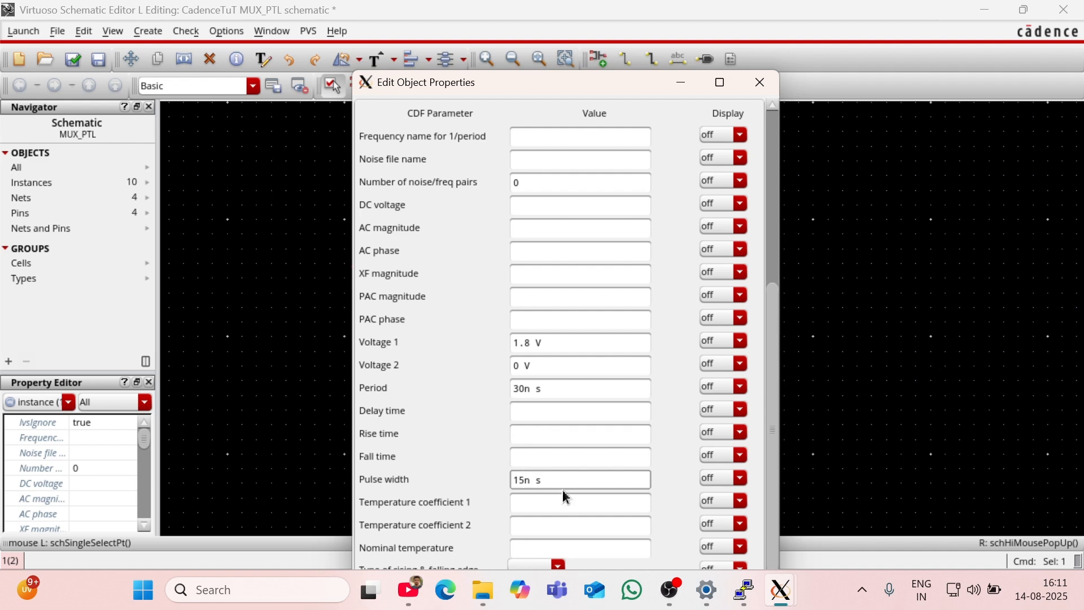
pyautogui.click(567, 520)
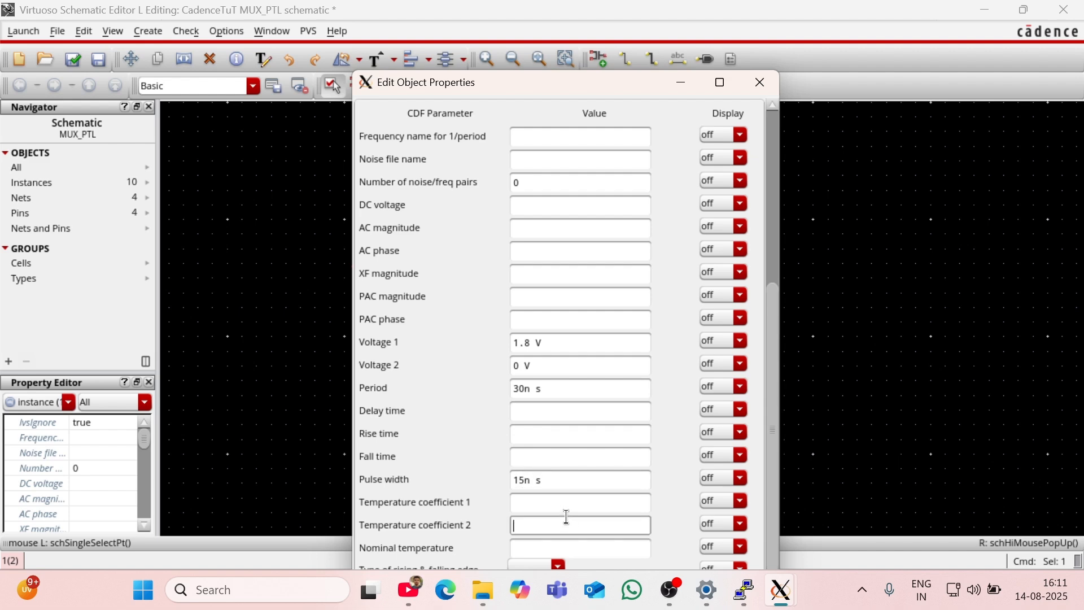
pyautogui.click(679, 86)
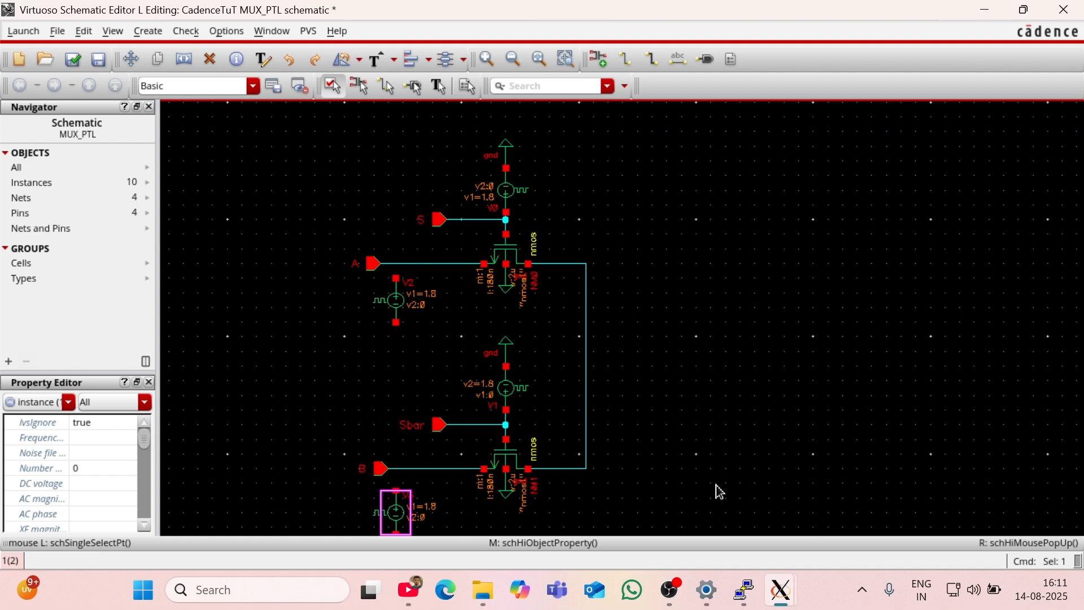
pyautogui.moveTo(783, 596)
pyautogui.click(972, 475)
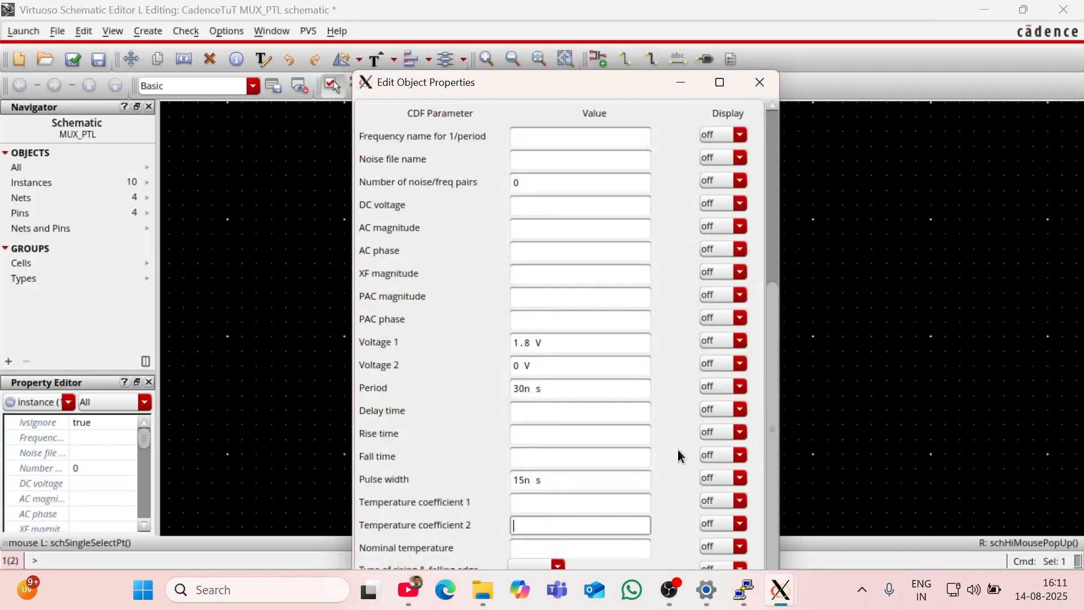
pyautogui.click(719, 82)
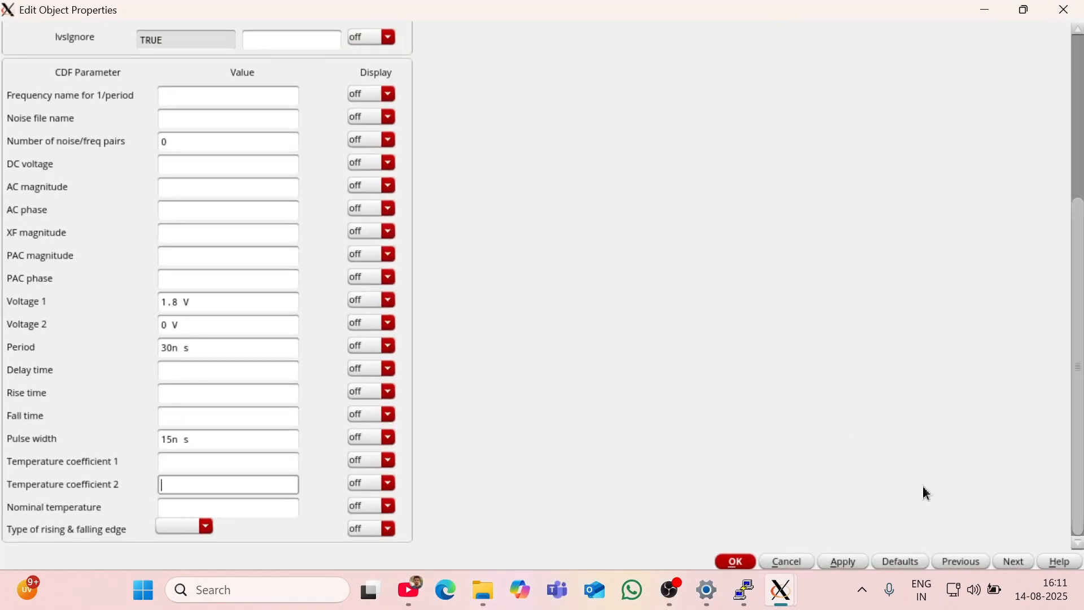
pyautogui.click(742, 561)
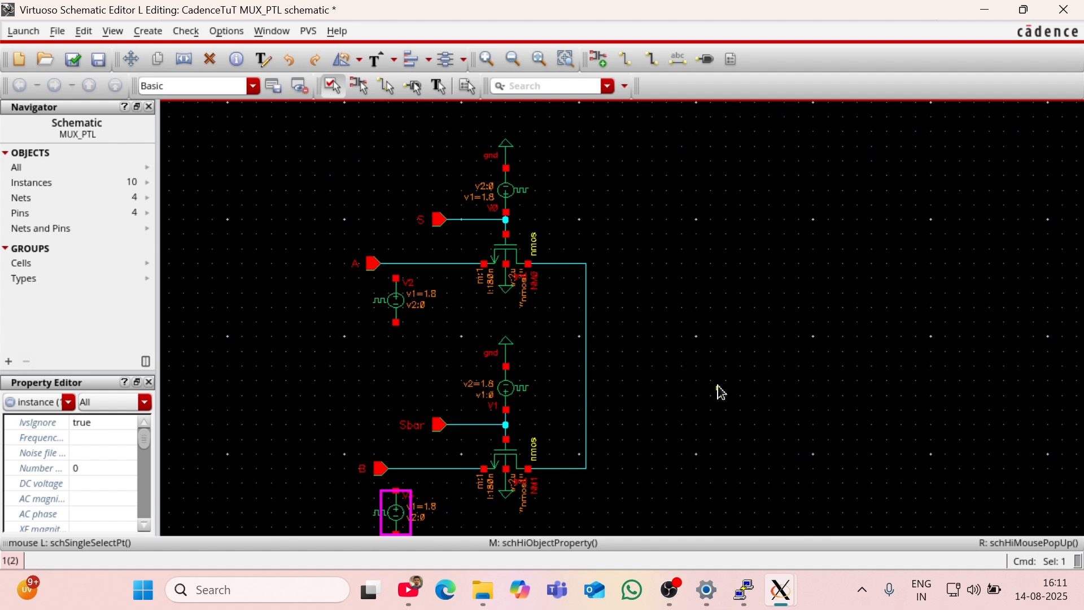
# Step: Copy the upper transistor's gnd symbol onto the negative terminal of the pulse source below input A
pyautogui.press('f')
pyautogui.click(788, 440)
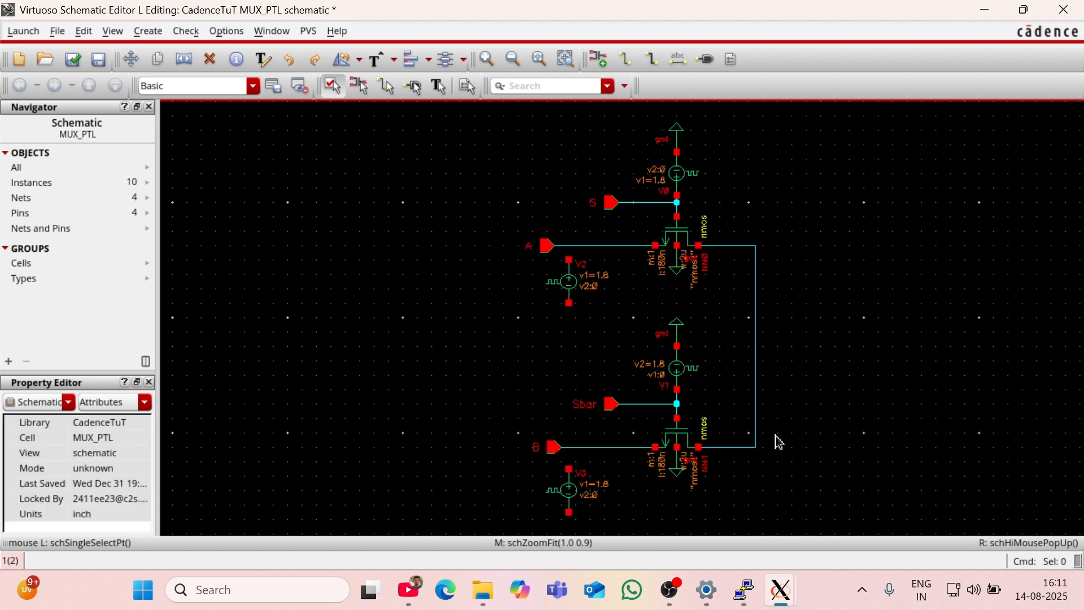
pyautogui.click(676, 270)
pyautogui.press('c')
pyautogui.click(675, 268)
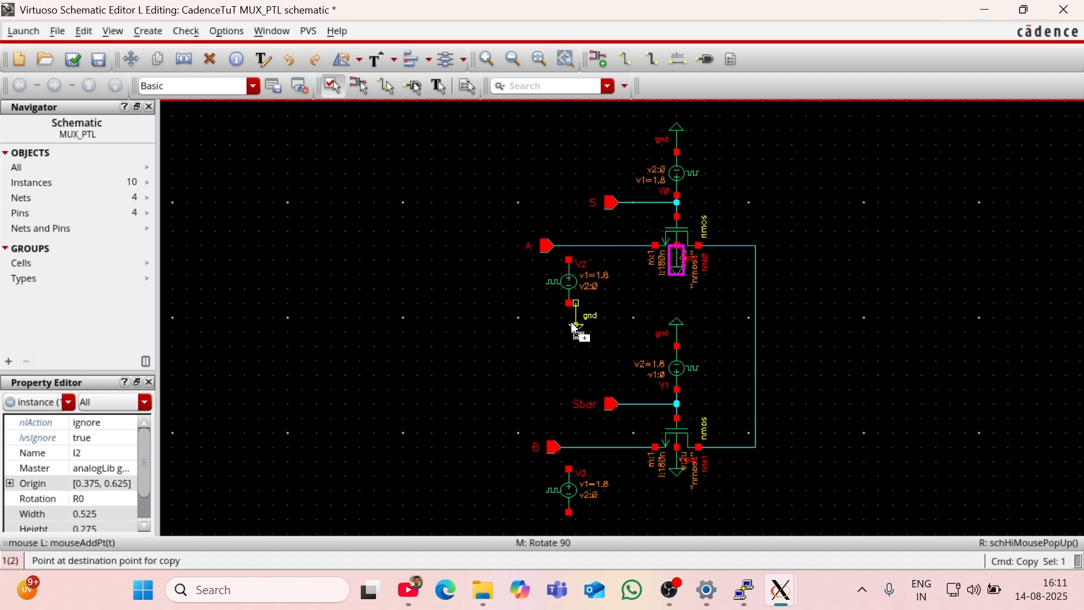
pyautogui.click(567, 322)
pyautogui.click(551, 357)
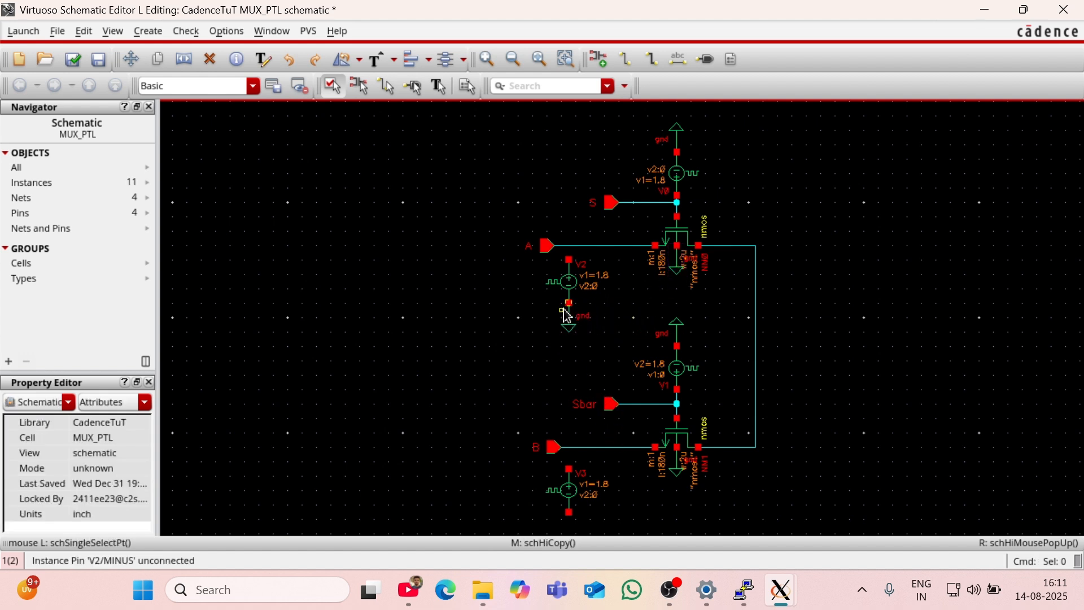
# Step: Copy the gnd symbol below input A's pulse source onto the negative terminal of the pulse source below input B
pyautogui.click(573, 320)
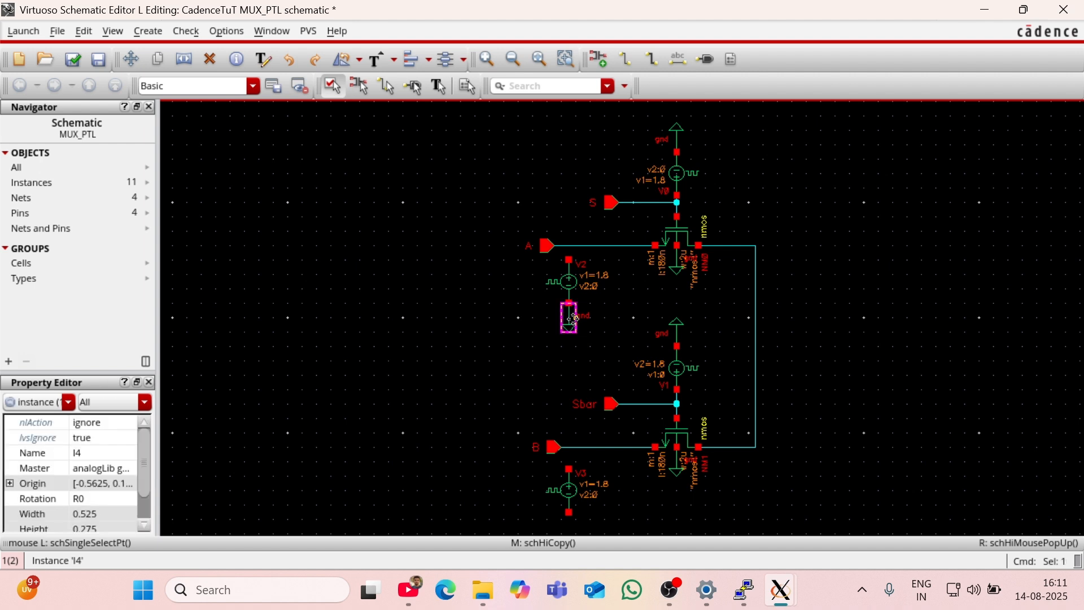
pyautogui.press('c')
pyautogui.click(570, 320)
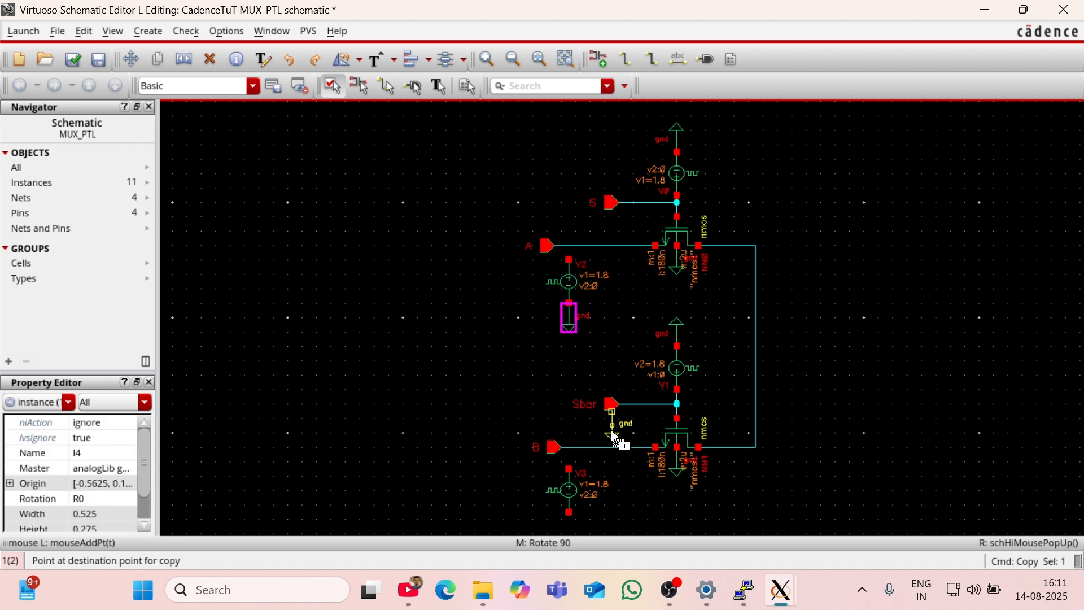
pyautogui.scroll(-2, 608, 480)
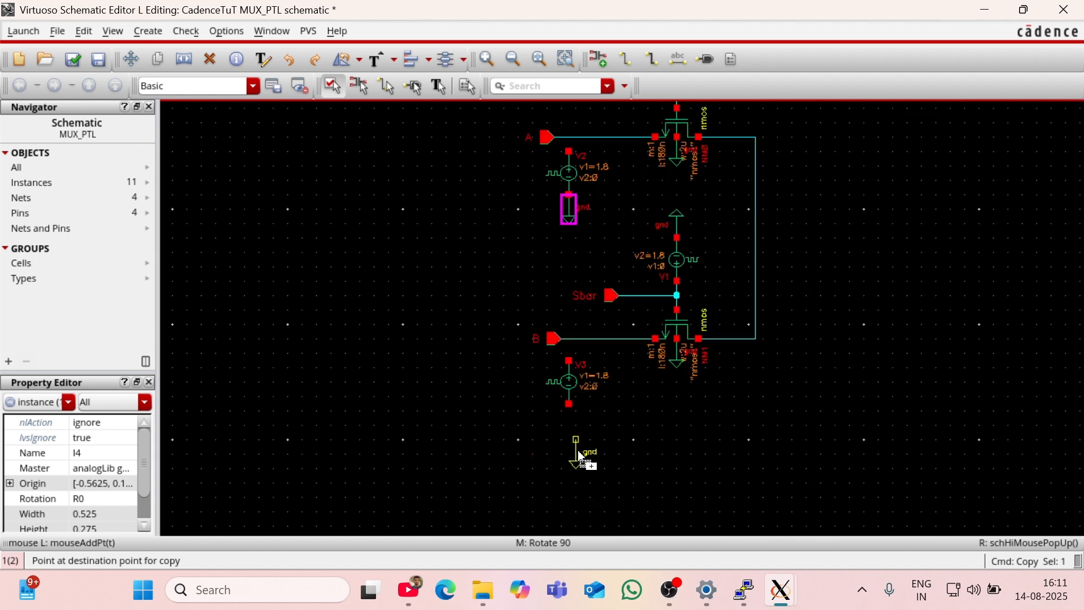
pyautogui.click(567, 419)
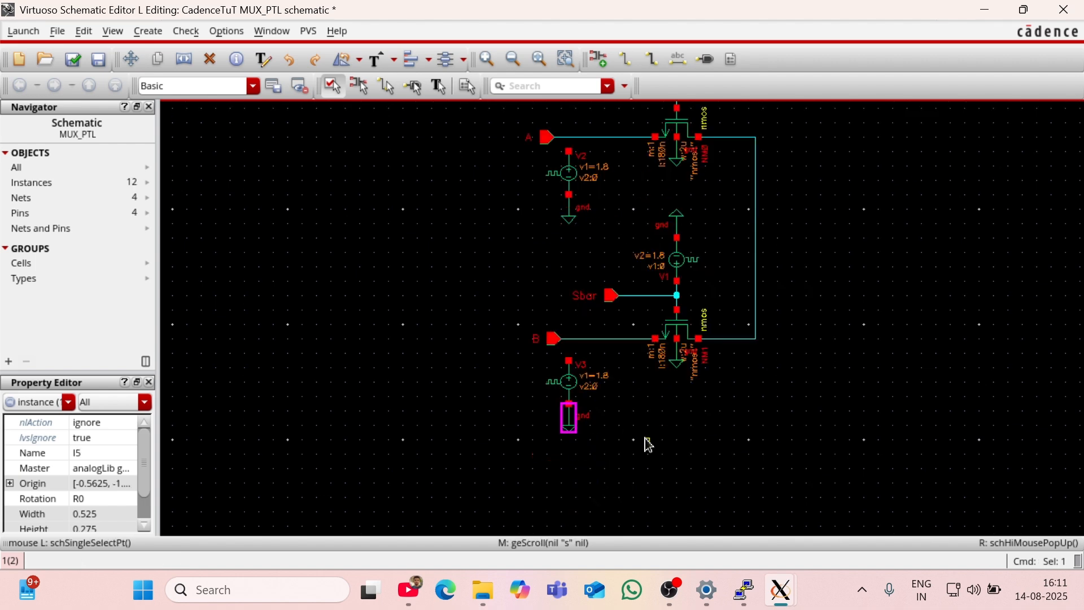
pyautogui.press('f')
pyautogui.click(626, 478)
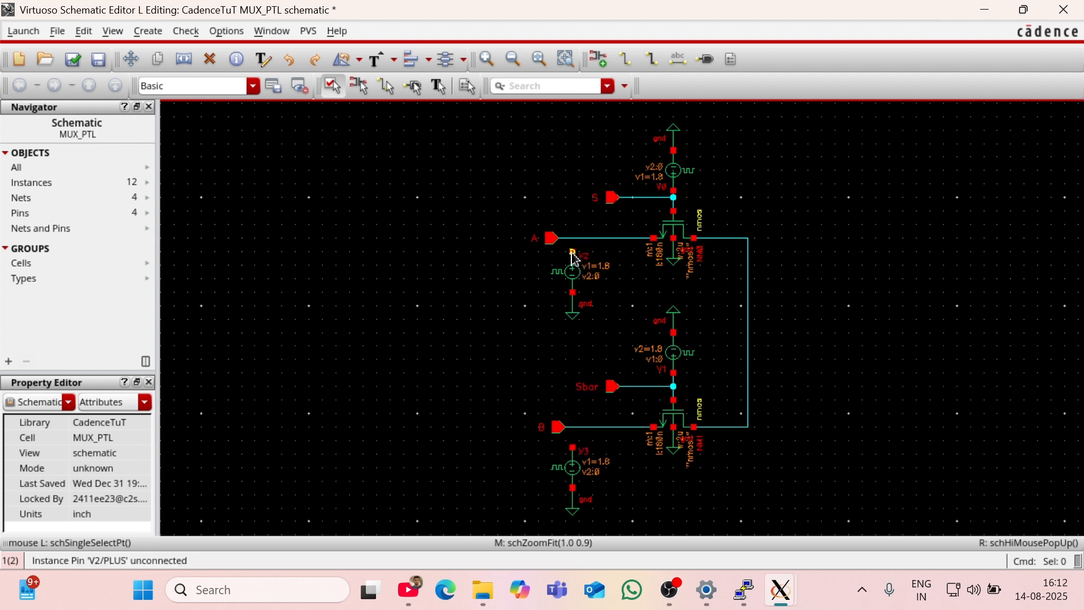
# Step: Wire the positive terminals of the two lower pulse sources up to the input A and input B wires
pyautogui.press('w')
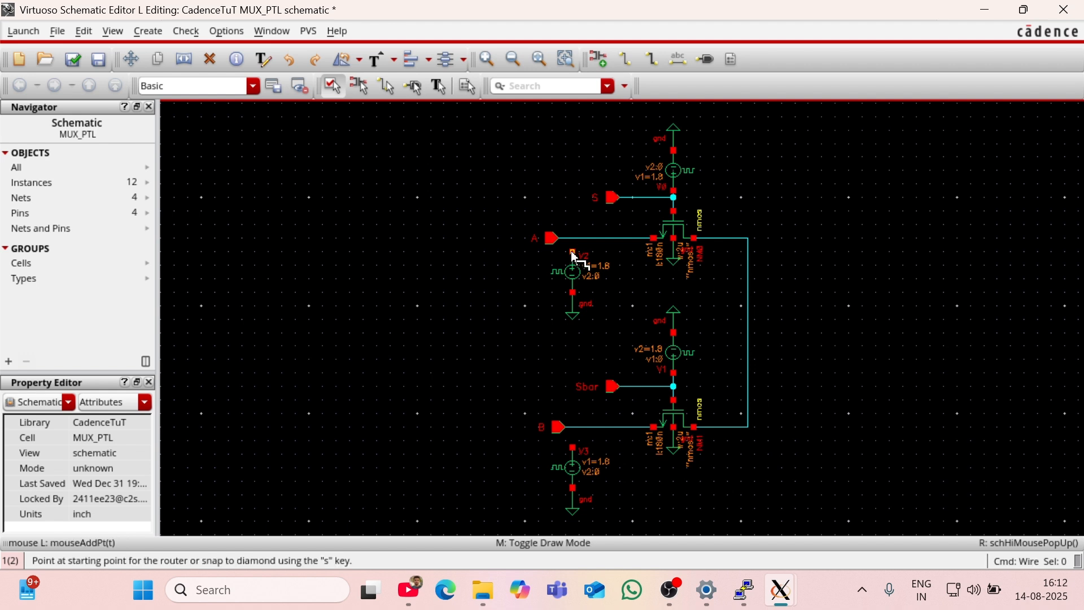
pyautogui.click(572, 253)
pyautogui.click(572, 238)
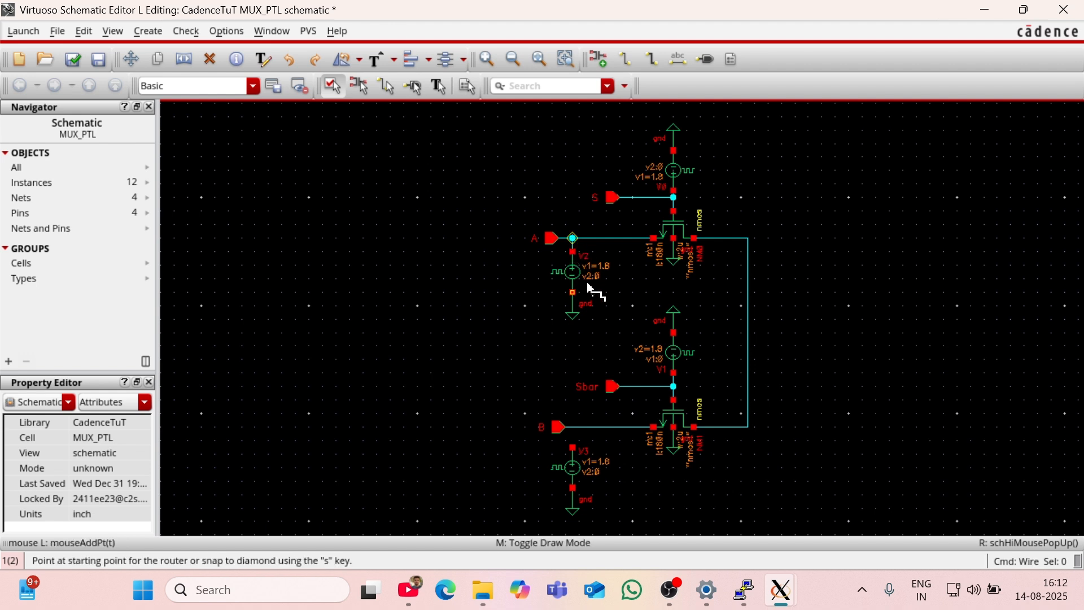
pyautogui.click(573, 447)
pyautogui.click(572, 428)
pyautogui.press('Escape')
pyautogui.hotkey('alt', 'Tab')
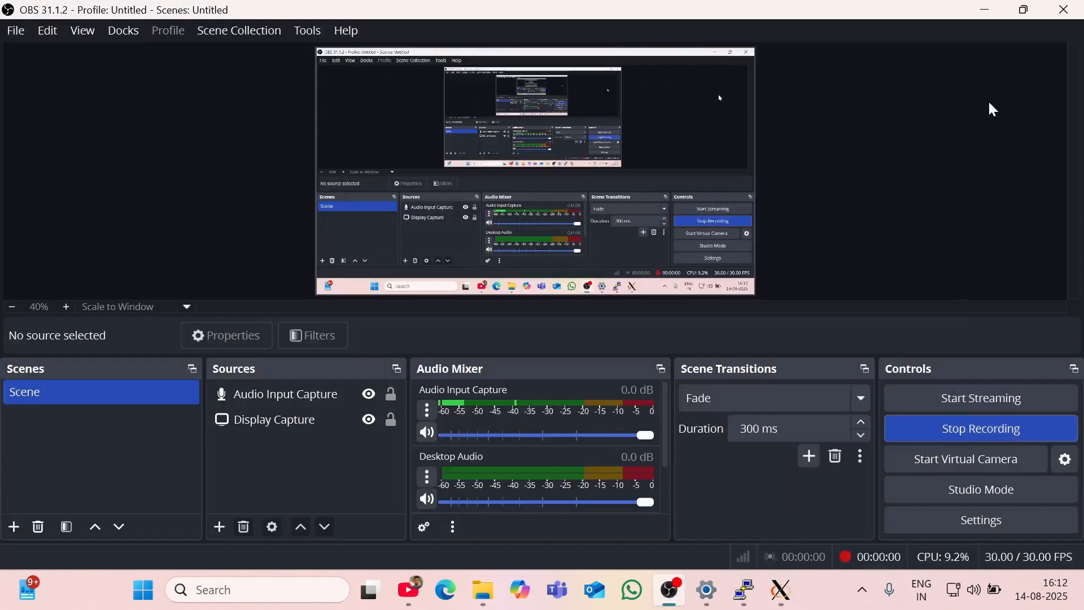
pyautogui.click(992, 8)
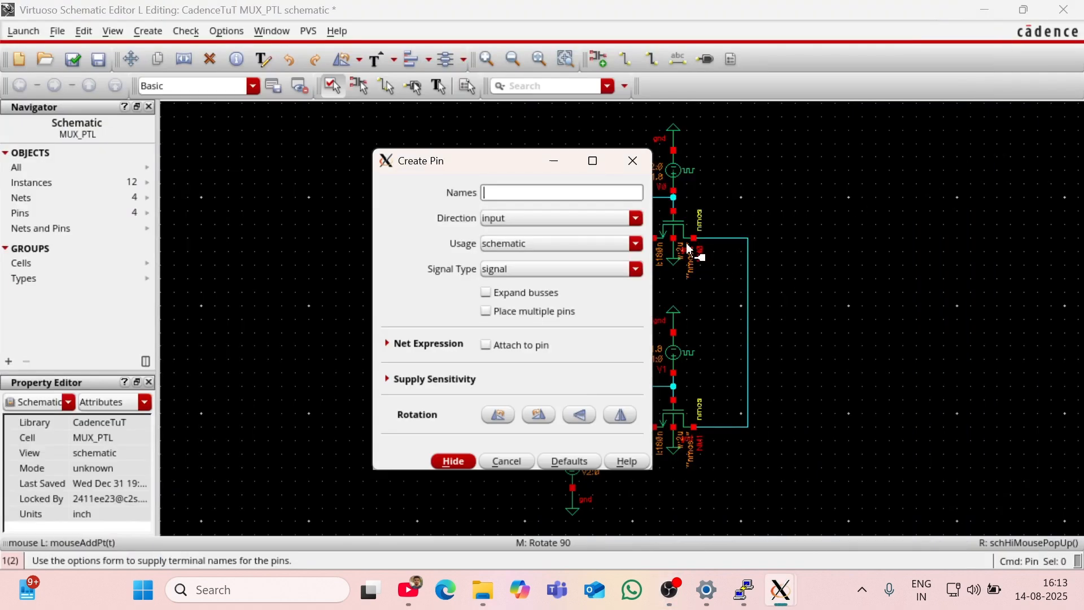
# Step: Create a mirrored output pin named Y and place it beyond the wire joining the two transistors' outputs
pyautogui.click(635, 219)
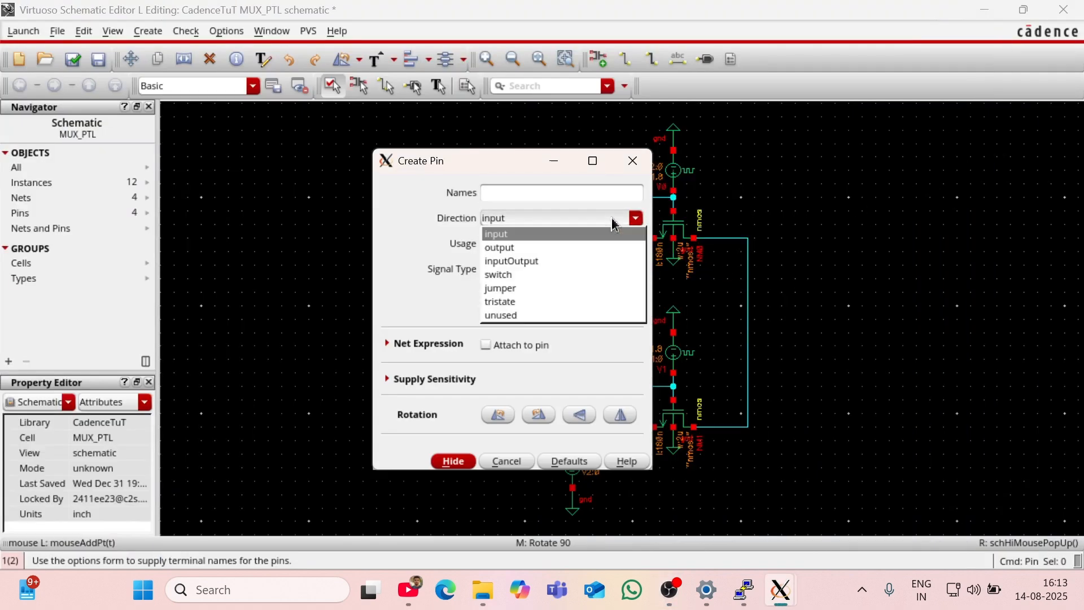
pyautogui.click(591, 248)
pyautogui.click(553, 193)
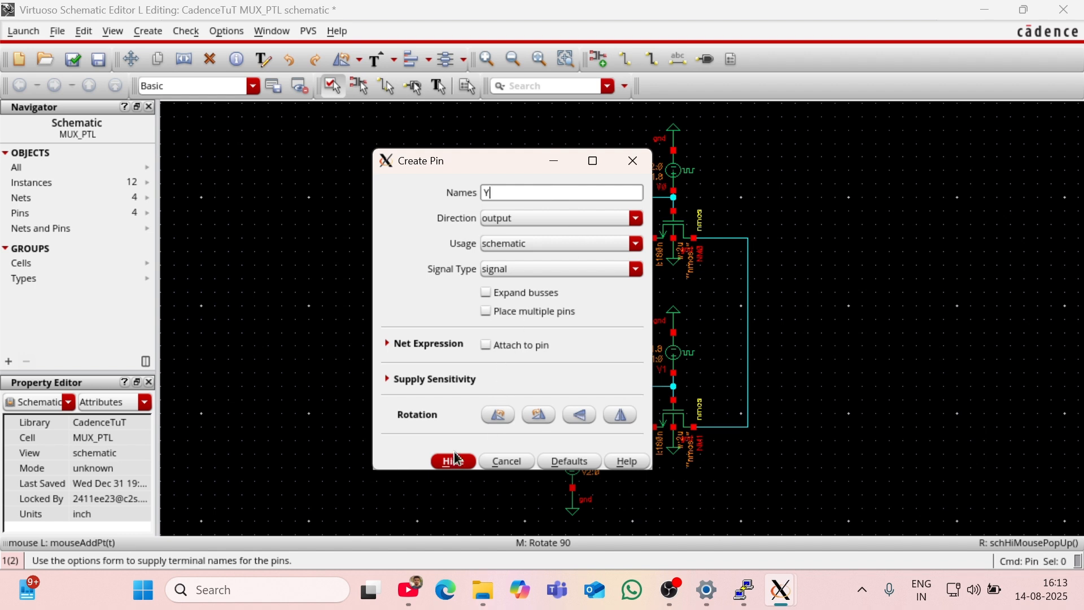
pyautogui.click(619, 414)
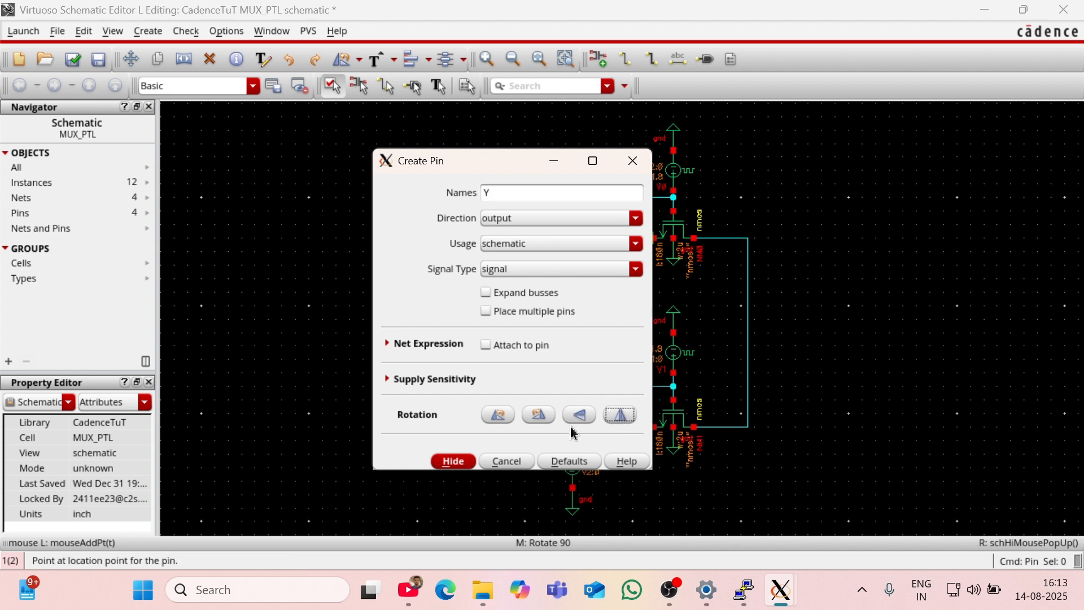
pyautogui.click(445, 462)
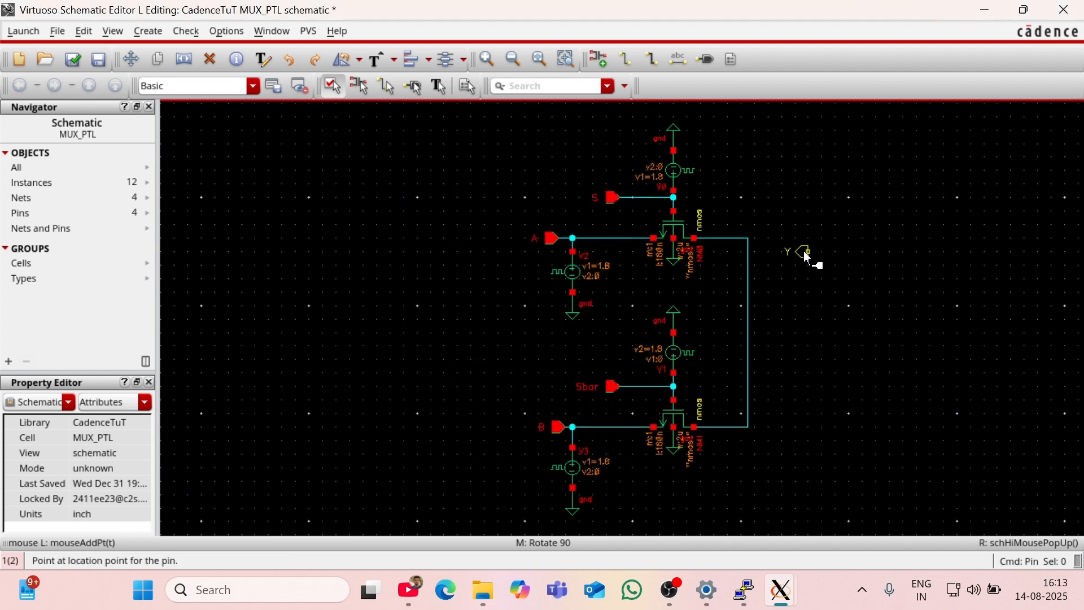
pyautogui.click(807, 249)
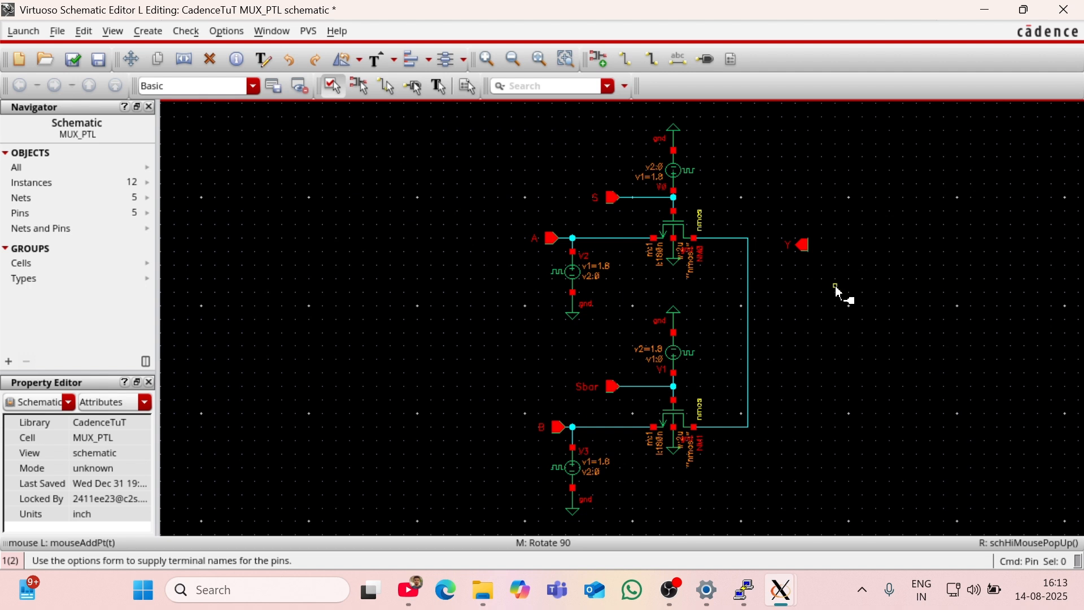
pyautogui.press('Escape')
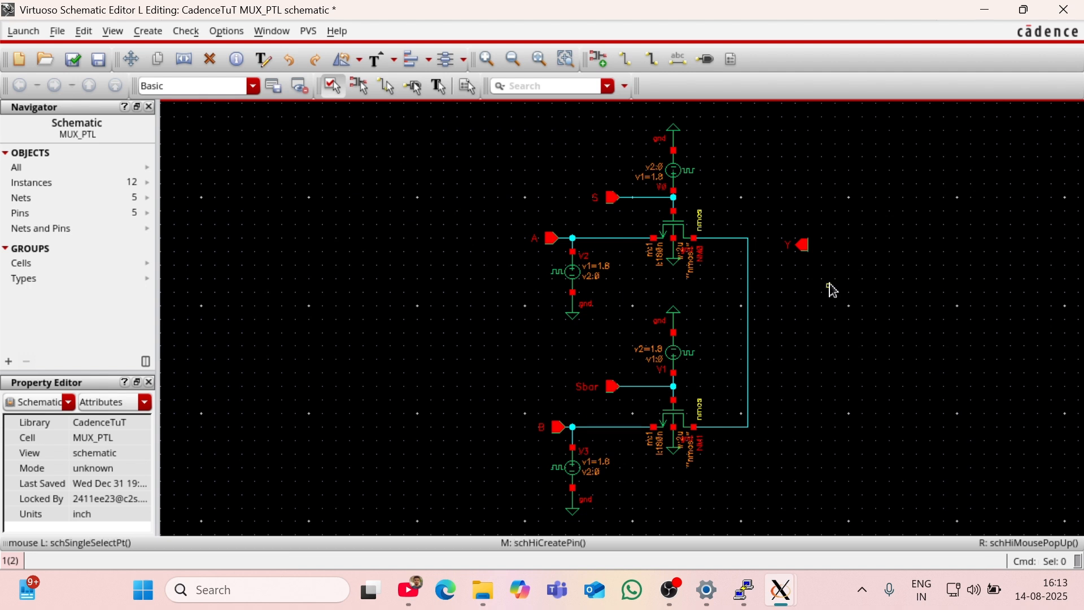
# Step: Wire output pin Y to the vertical wire joining the two transistors
pyautogui.press('w')
pyautogui.click(799, 247)
pyautogui.click(748, 244)
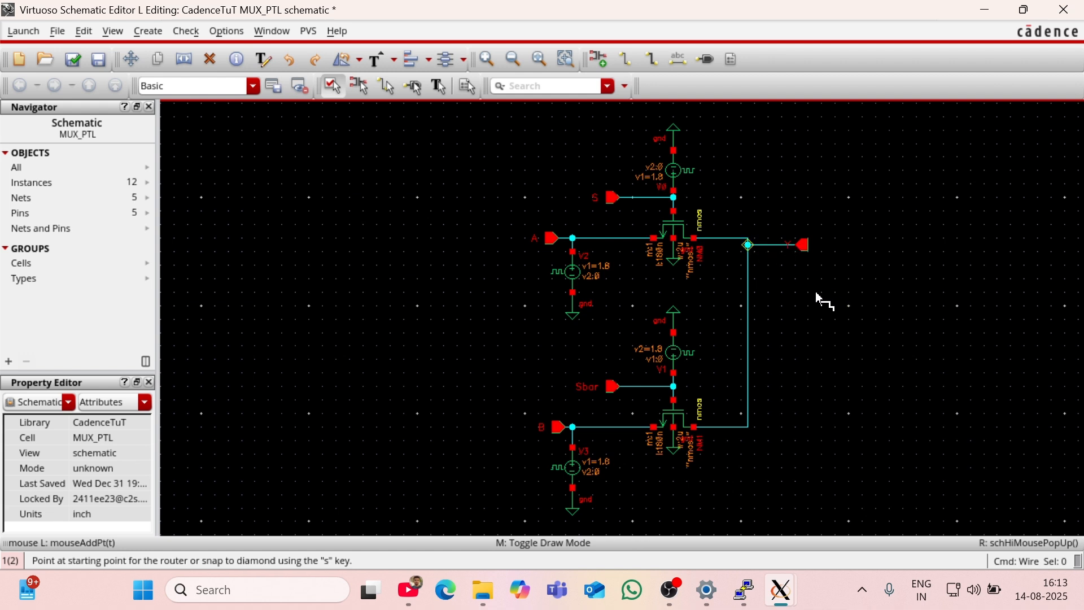
pyautogui.press('Escape')
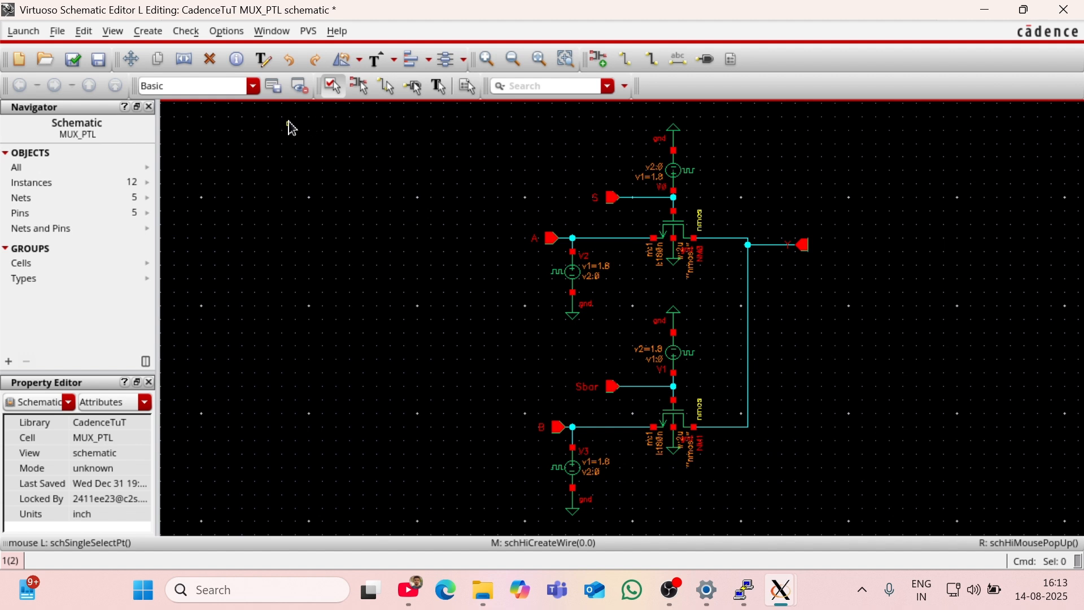
# Step: Check and save the MUX_PTL schematic, examine the check messages in the Virtuoso log window, and return to the schematic
pyautogui.click(72, 59)
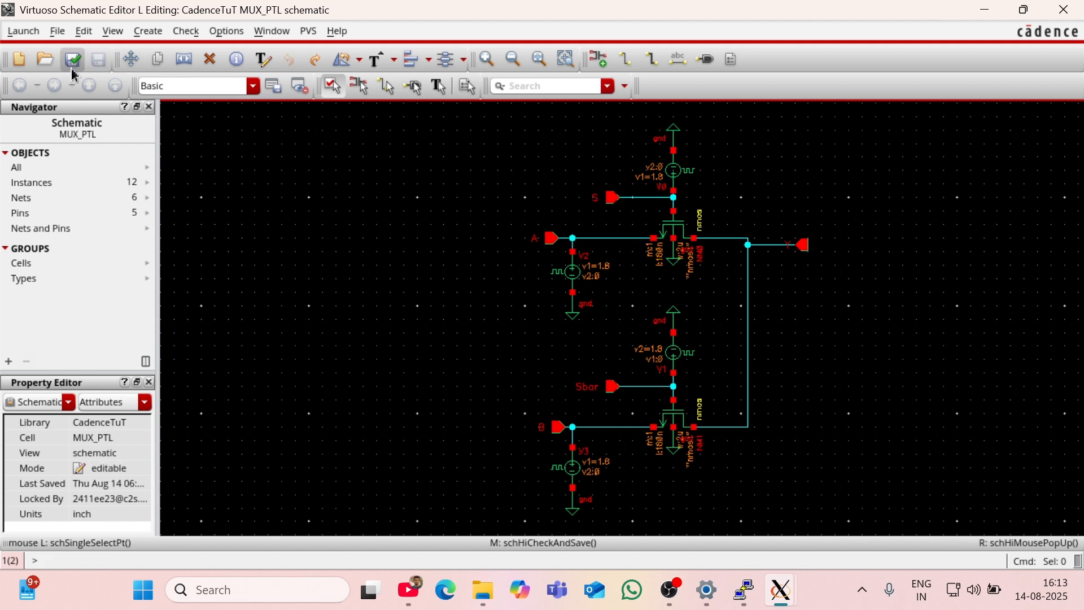
pyautogui.moveTo(780, 589)
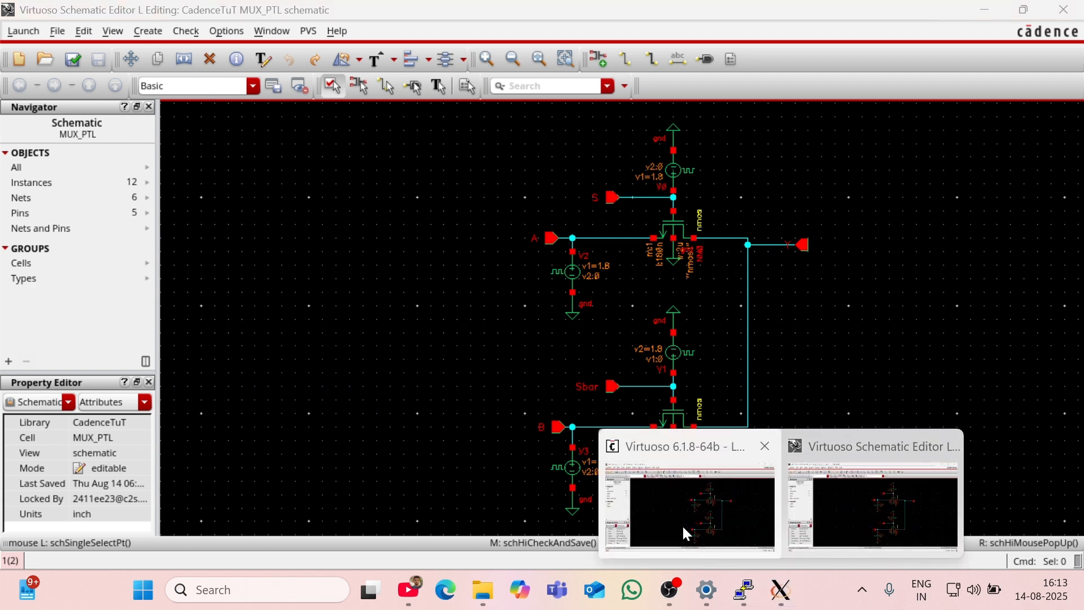
pyautogui.click(682, 526)
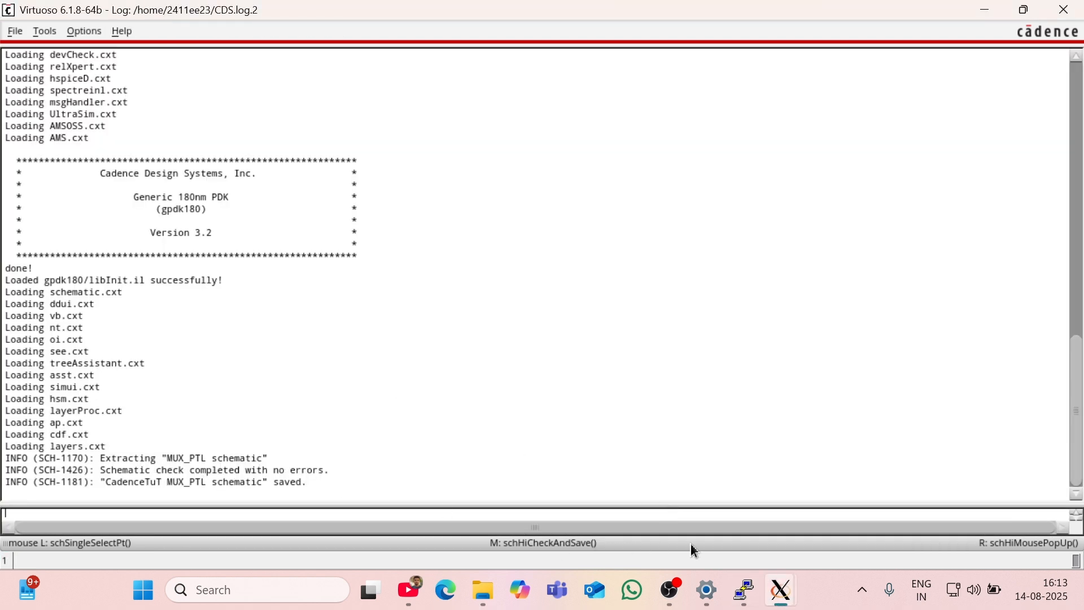
pyautogui.moveTo(781, 592)
pyautogui.click(889, 497)
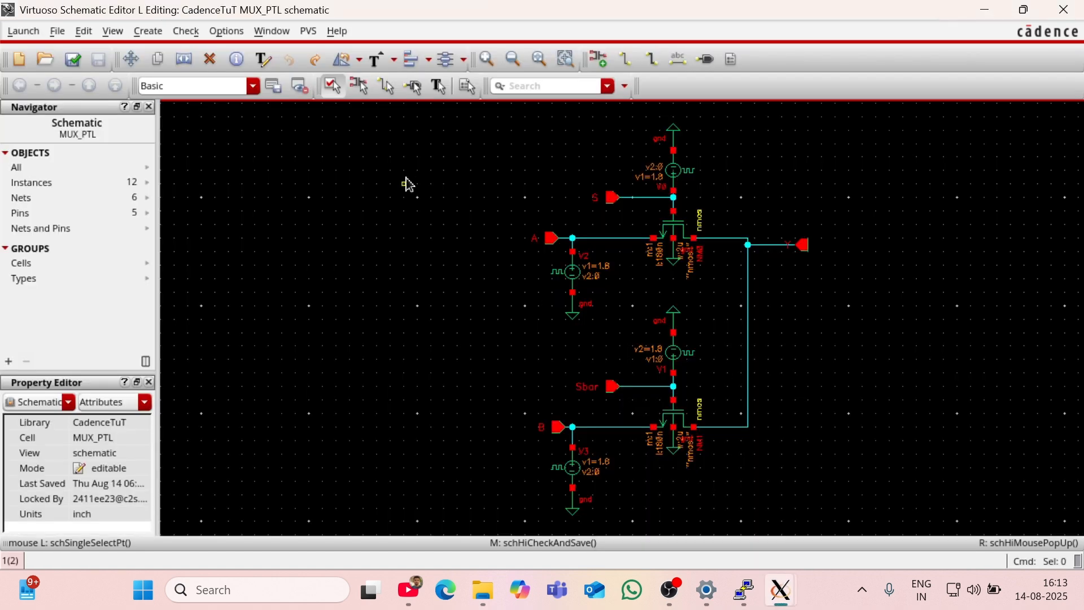
# Step: Launch ADE L for the schematic and accept the Analog_Design_Environment_XL licence for this session
pyautogui.click(23, 31)
pyautogui.click(37, 48)
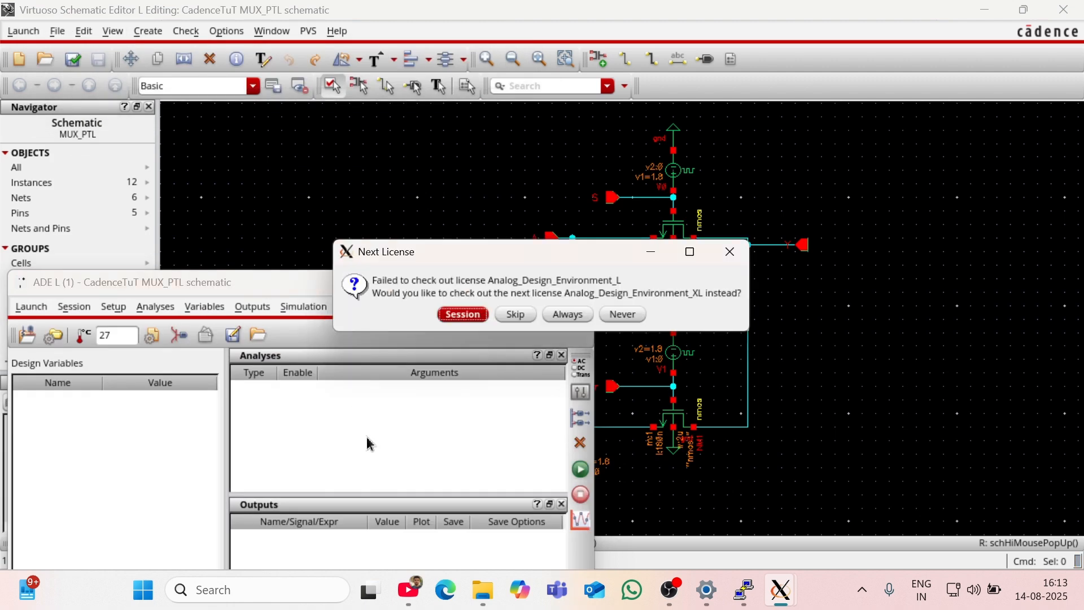
pyautogui.click(515, 214)
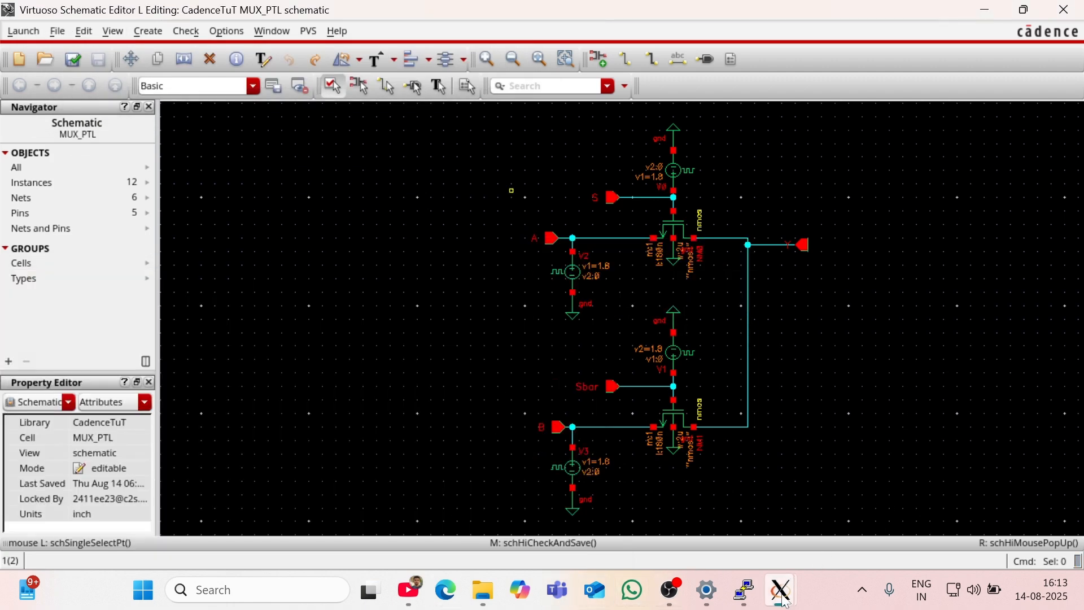
pyautogui.moveTo(789, 587)
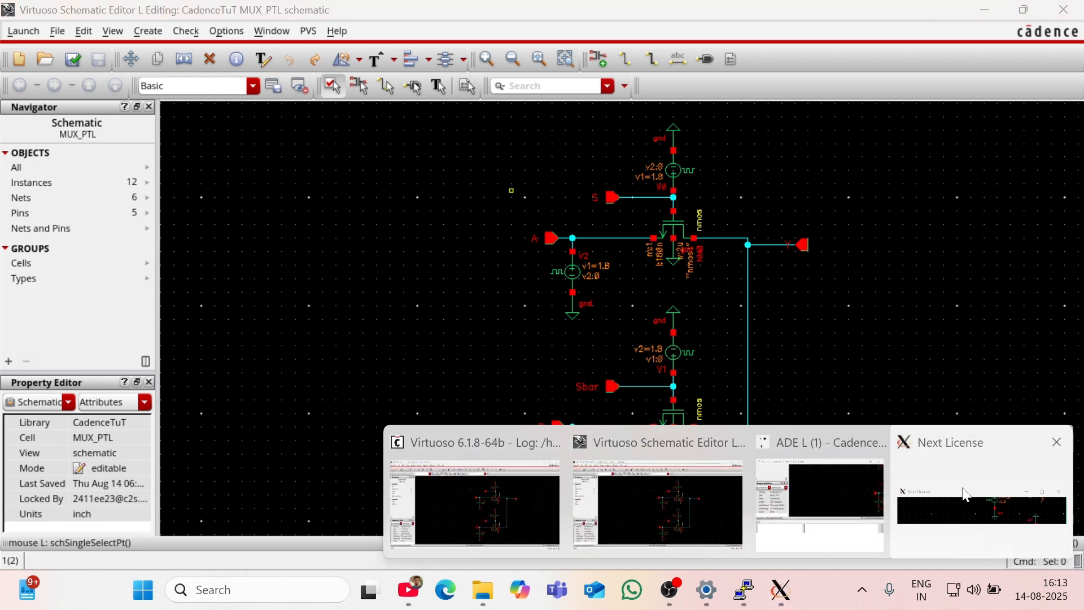
pyautogui.click(940, 497)
pyautogui.click(475, 320)
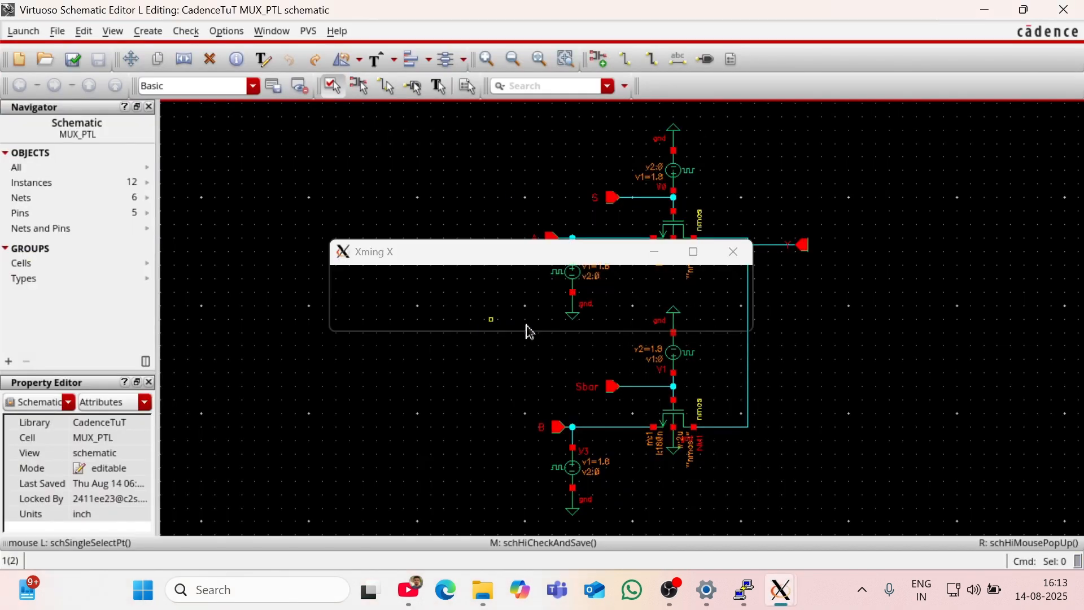
pyautogui.click(469, 317)
pyautogui.click(465, 315)
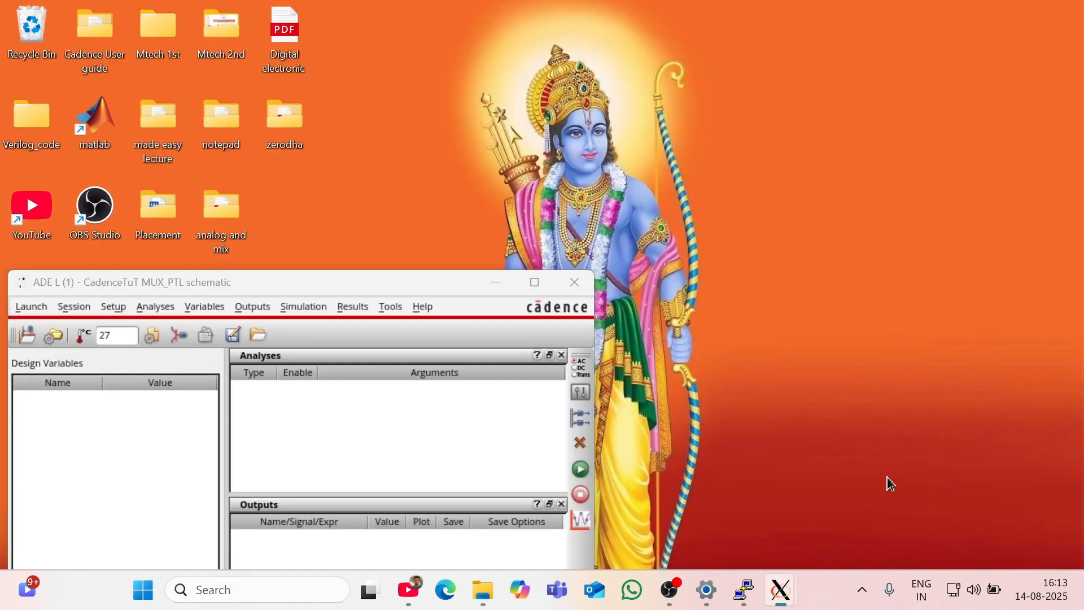
# Step: Add a transient analysis in ADE L with a stop time of 300n and moderate accuracy defaults
pyautogui.click(889, 483)
pyautogui.rightClick(434, 447)
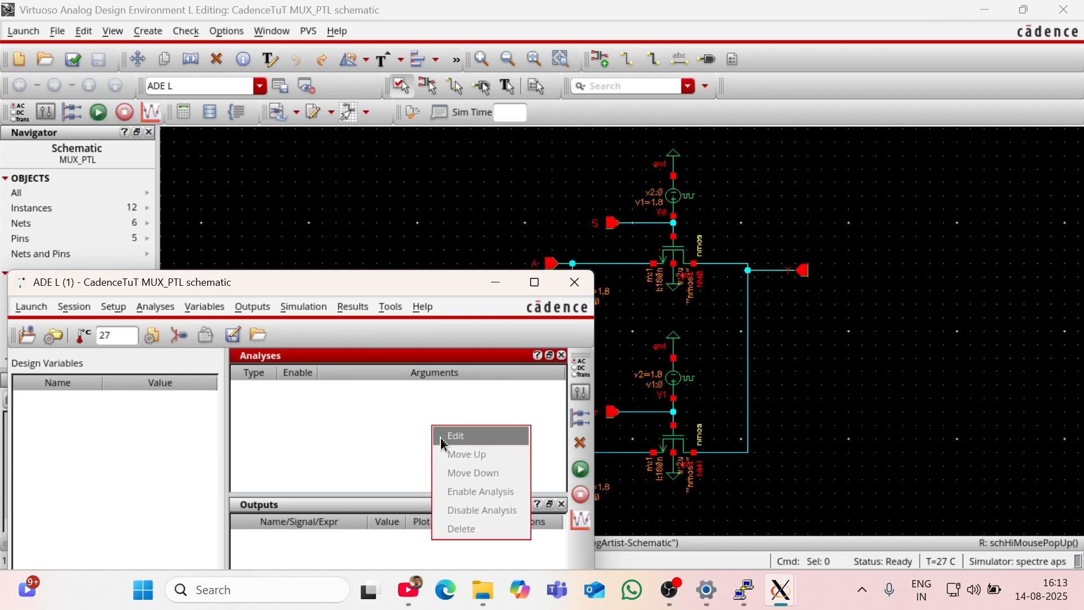
pyautogui.click(455, 436)
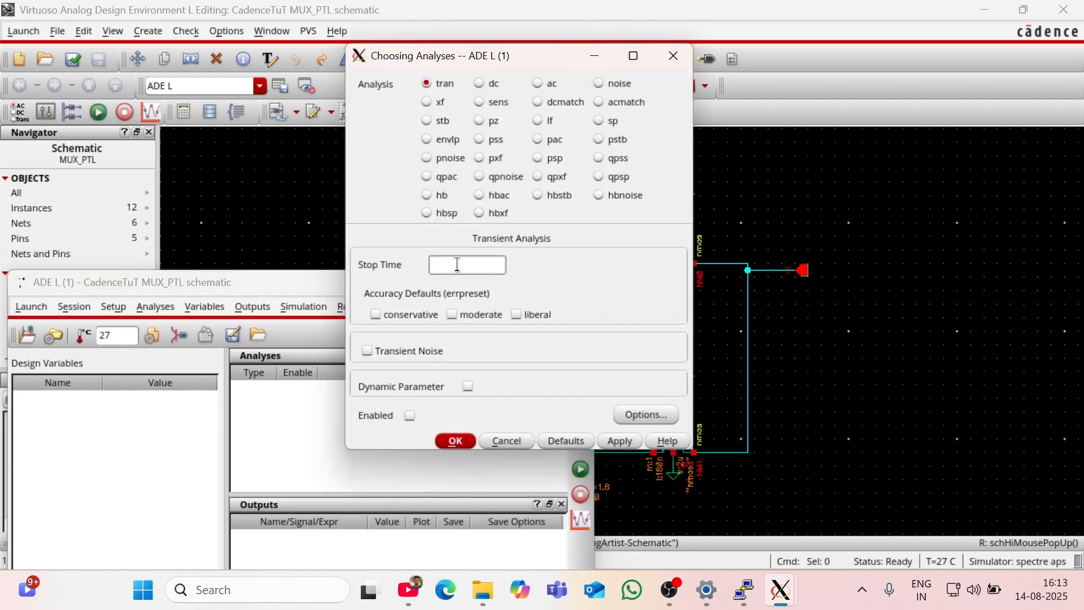
pyautogui.click(457, 264)
pyautogui.click(452, 316)
pyautogui.click(455, 441)
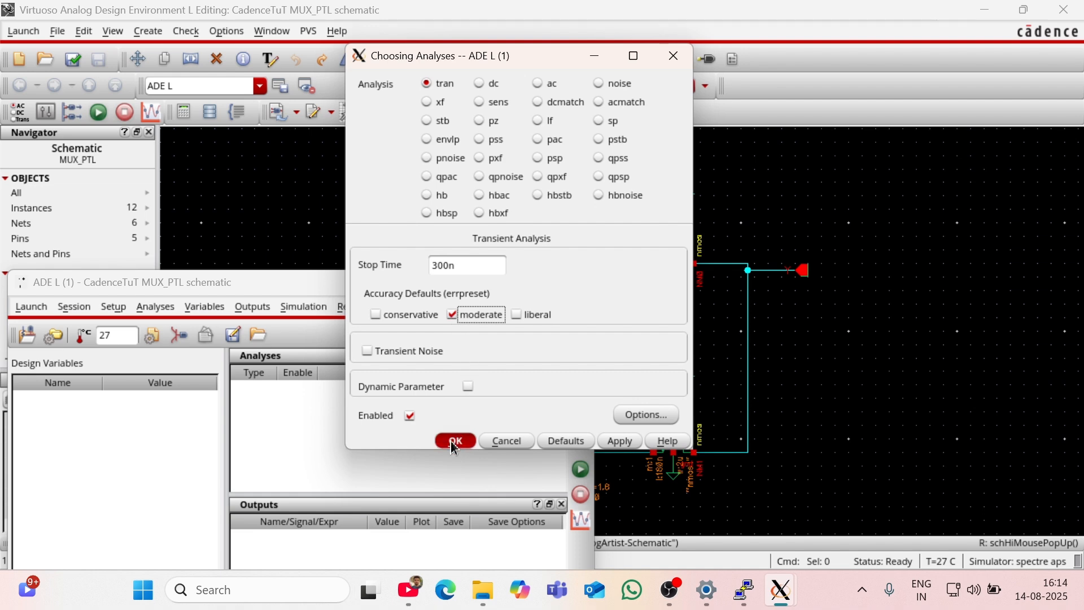
# Step: Set up nets A, S, B, Sbar and Y as plotted outputs by selecting them from the schematic design
pyautogui.rightClick(392, 546)
pyautogui.click(413, 487)
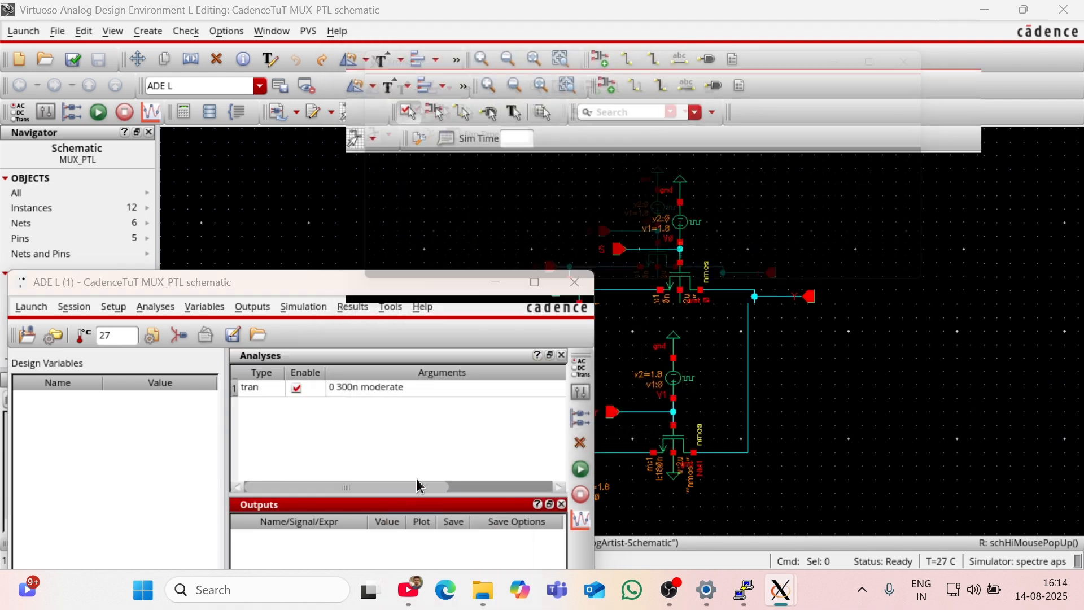
pyautogui.click(684, 137)
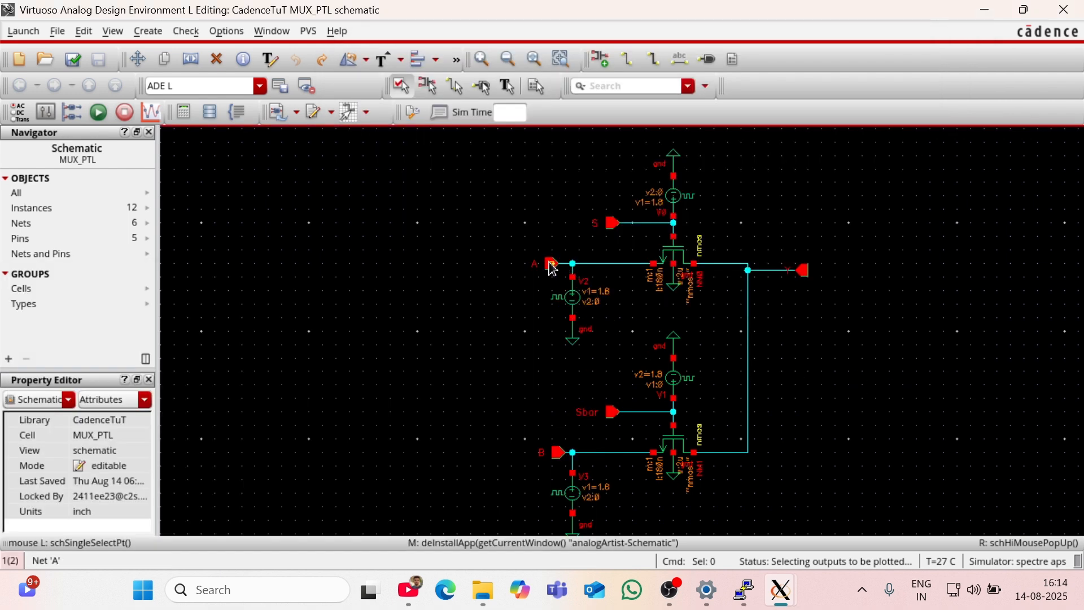
pyautogui.click(550, 267)
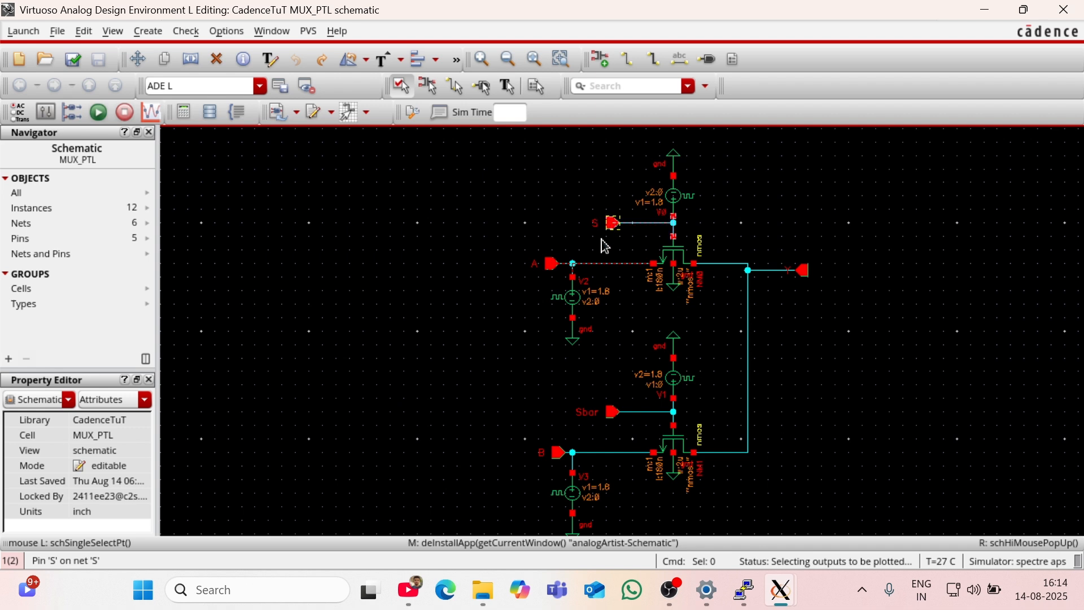
pyautogui.click(566, 452)
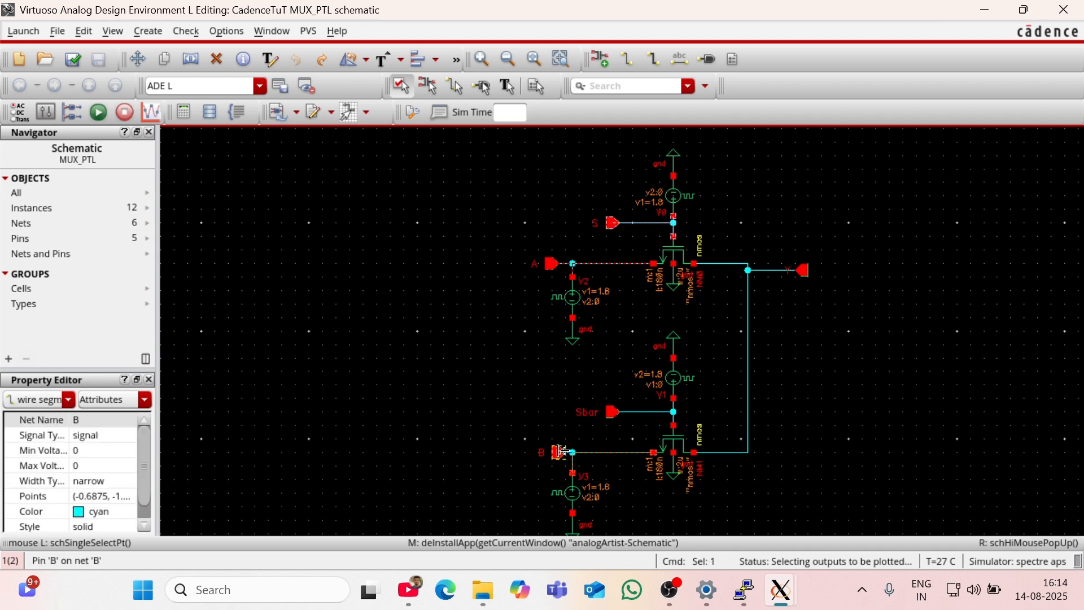
pyautogui.click(612, 416)
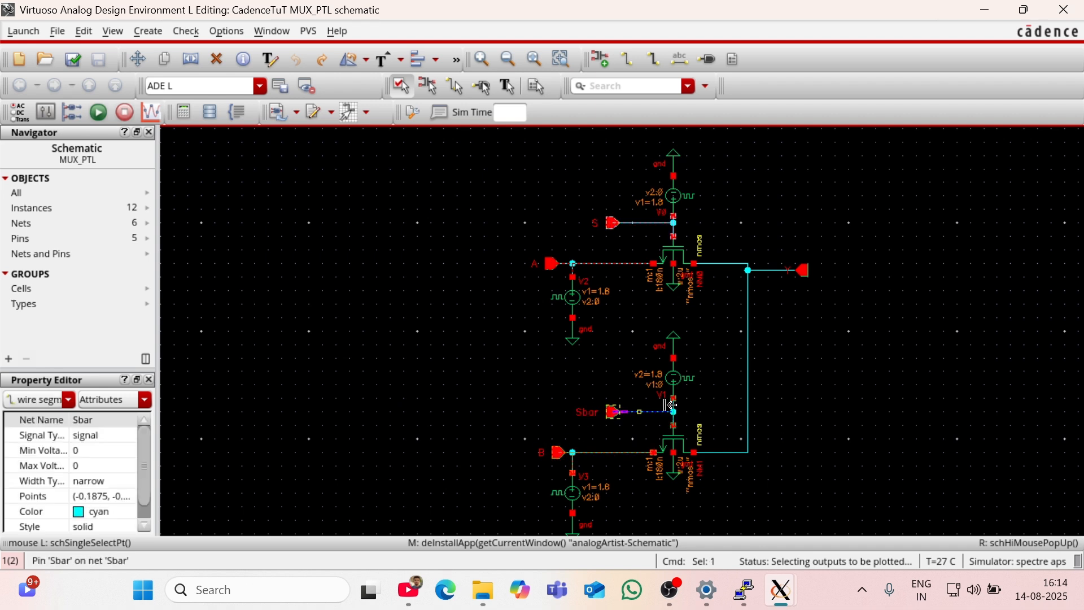
pyautogui.click(798, 272)
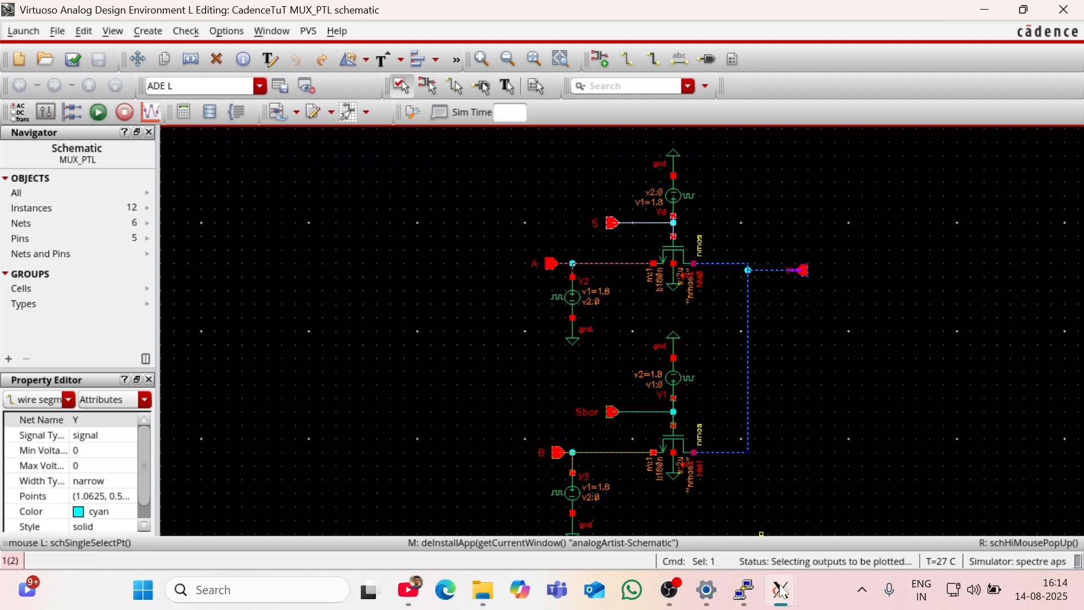
pyautogui.moveTo(780, 590)
pyautogui.click(944, 492)
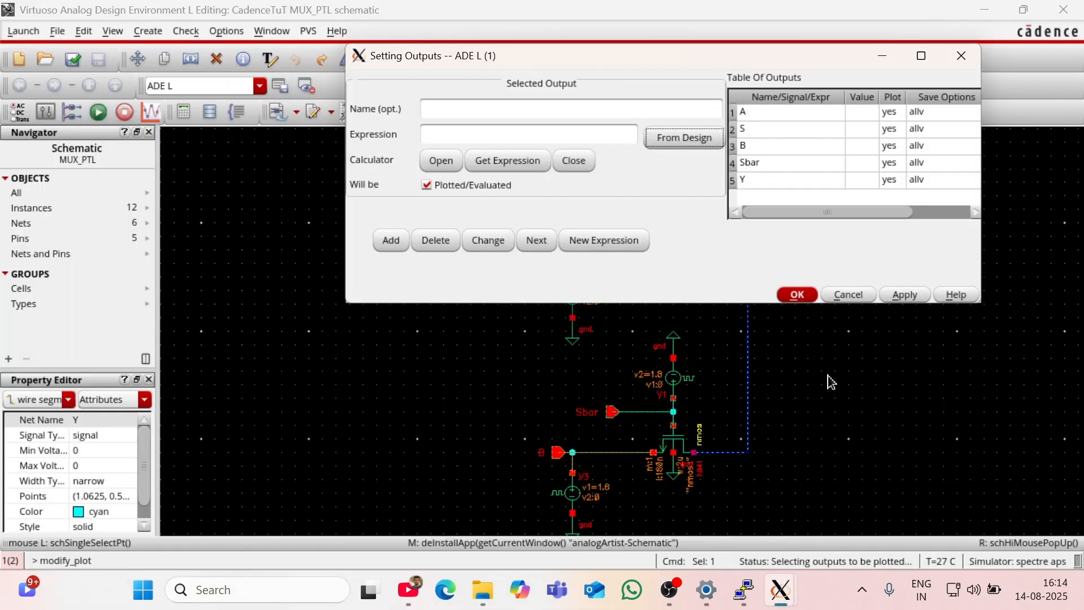
pyautogui.click(798, 296)
# Step: Return to ADE L and accept the model library setup with gpdk.scs and section stat
pyautogui.moveTo(777, 600)
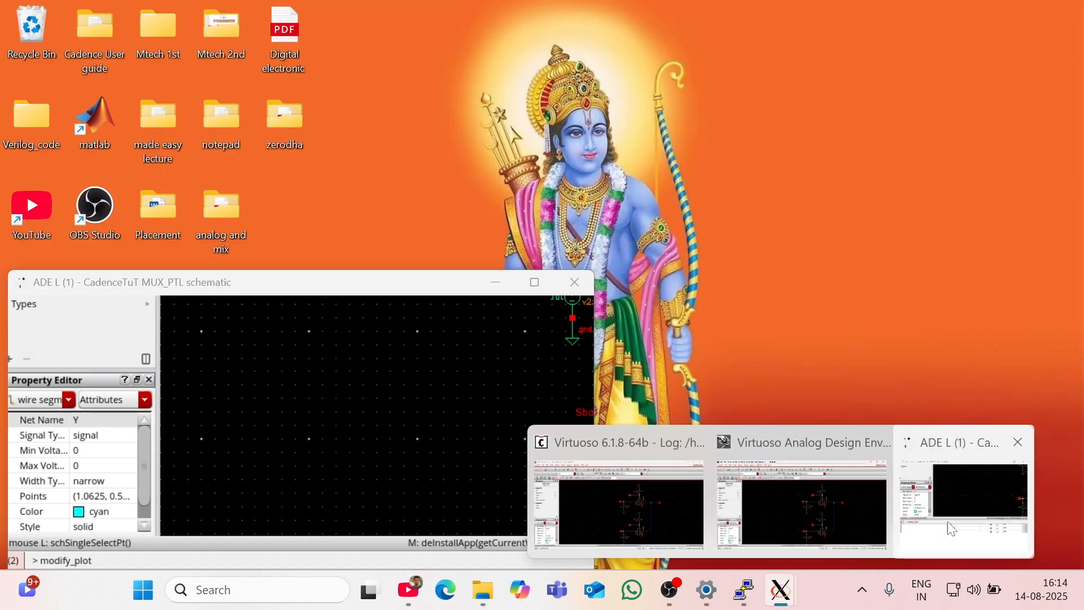
pyautogui.click(947, 520)
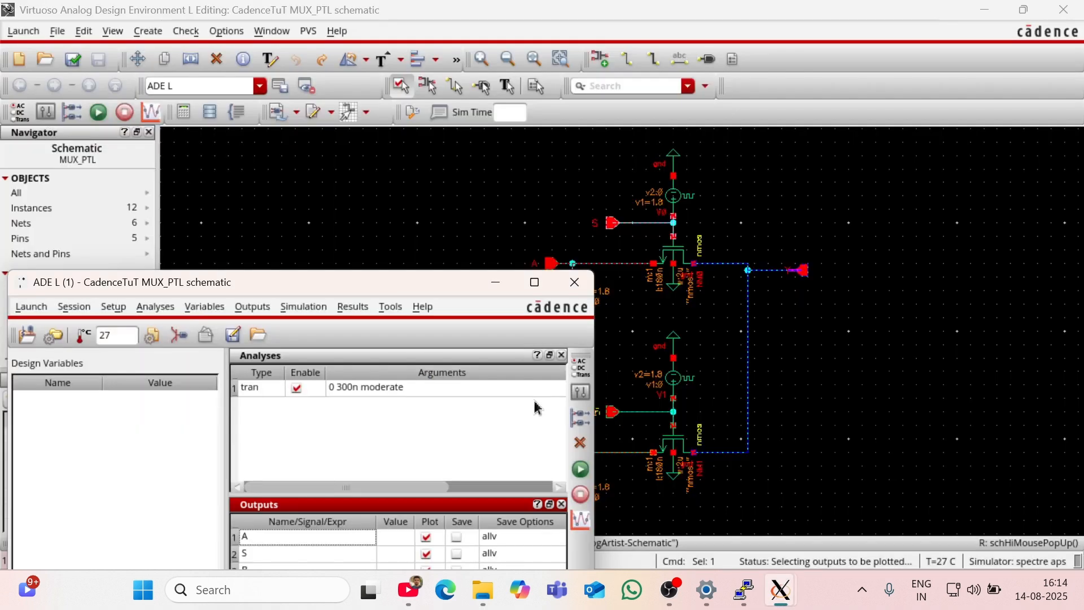
pyautogui.click(116, 311)
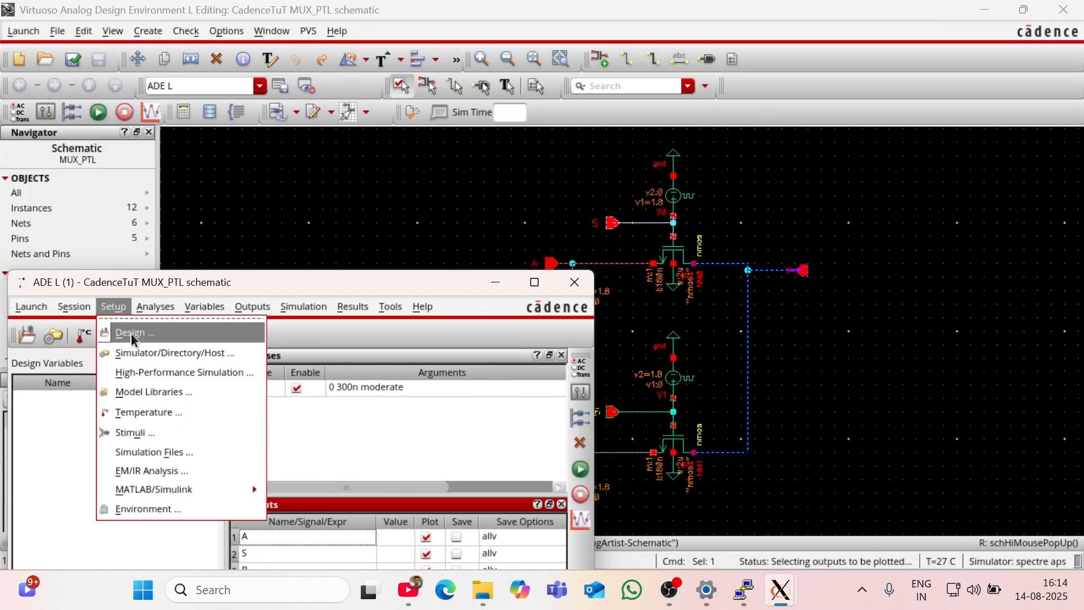
pyautogui.click(153, 389)
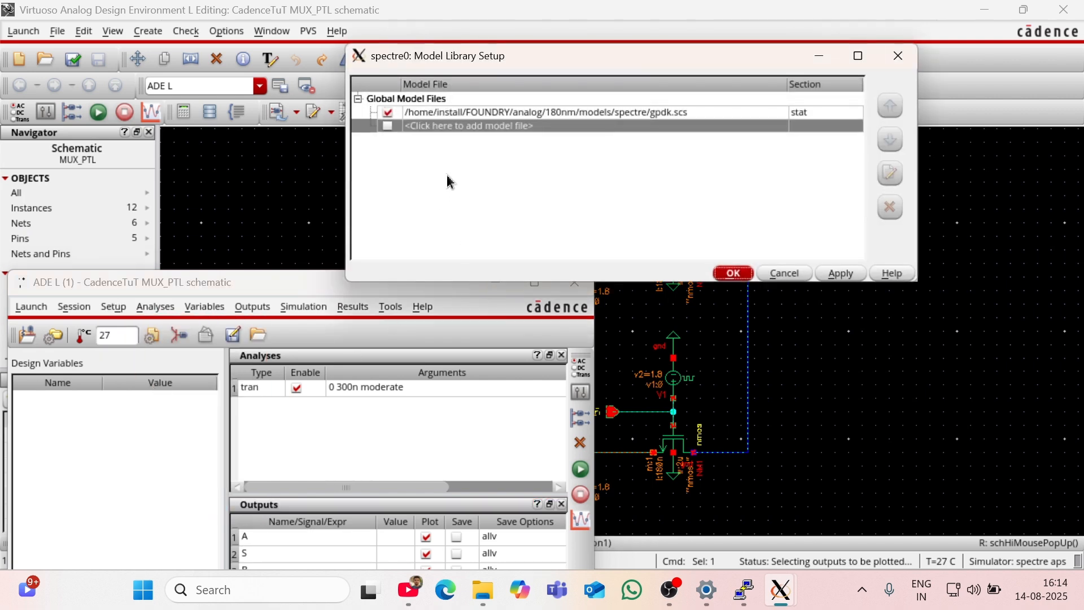
pyautogui.click(732, 273)
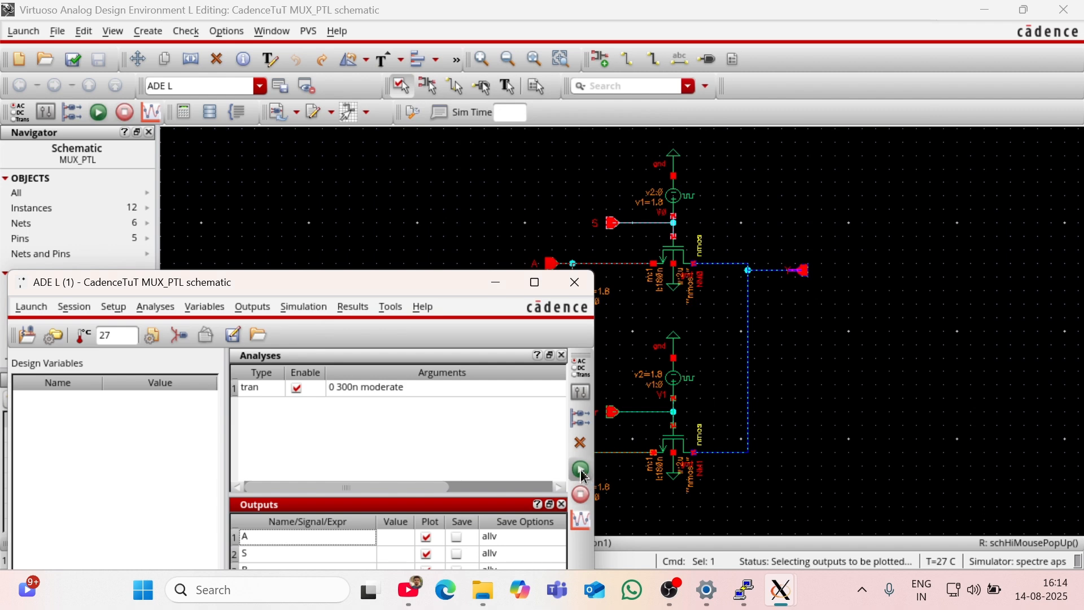
# Step: Run the simulation and split the resulting transient waveforms into separate strips in the maximized plot window
pyautogui.click(582, 471)
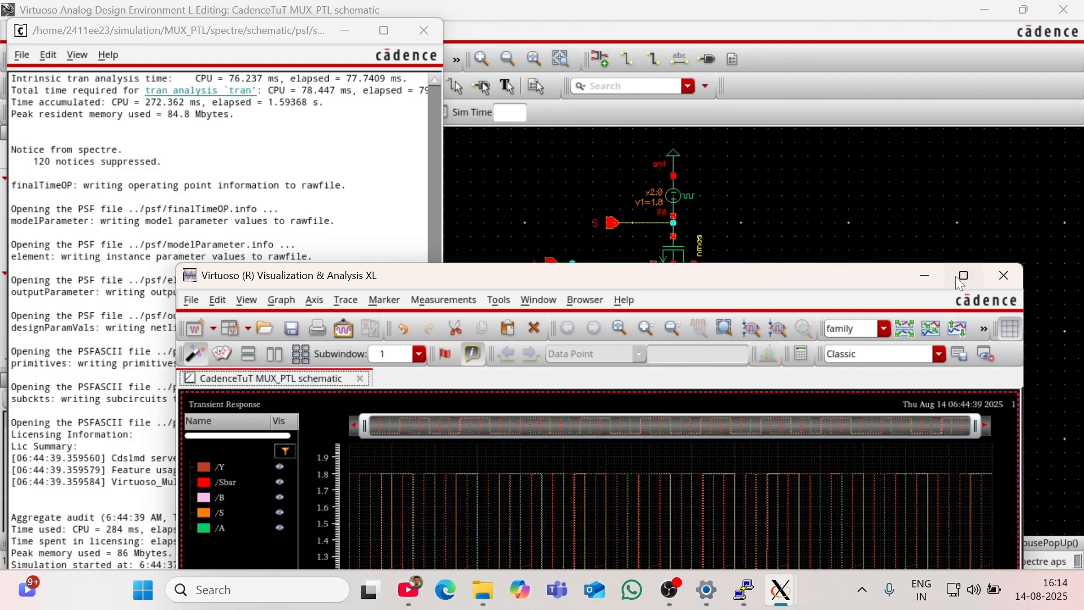
pyautogui.click(961, 275)
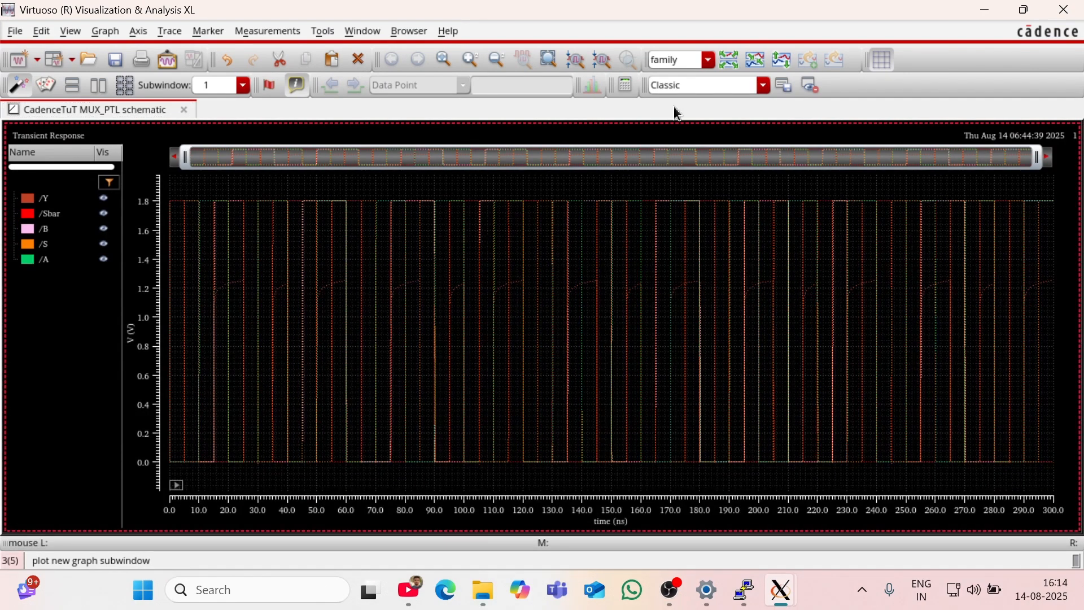
pyautogui.click(729, 61)
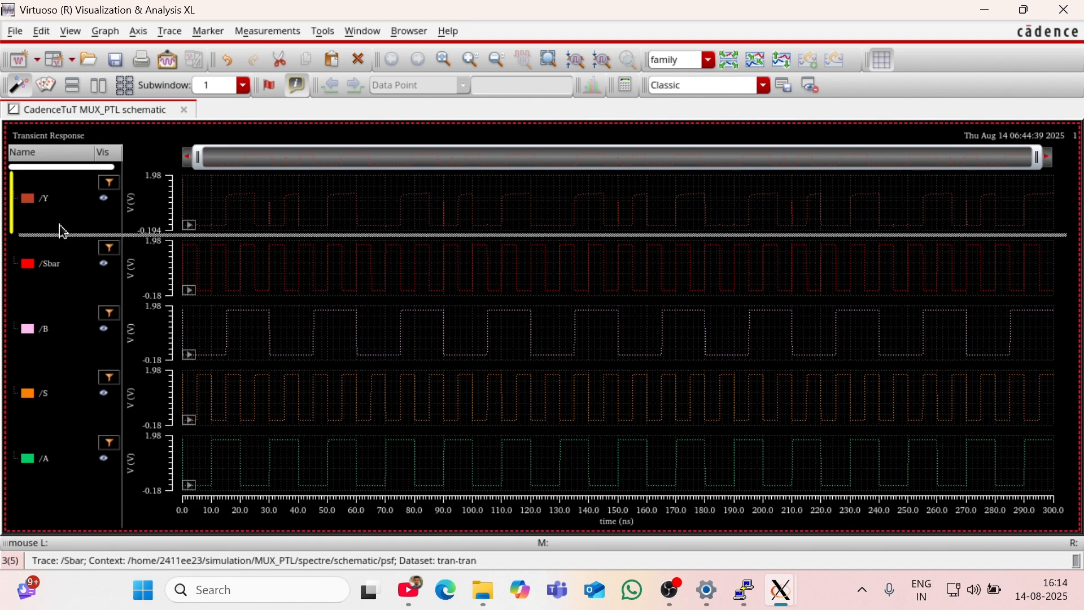
# Step: Select the Y, Sbar, B, S and A traces together and set their line style to Solid
pyautogui.click(34, 202)
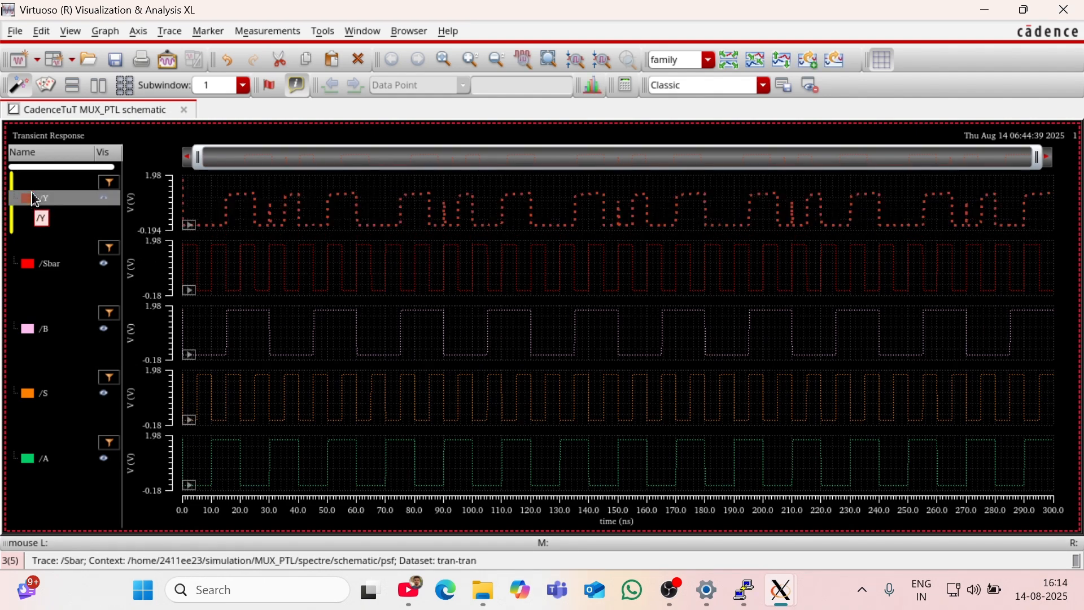
pyautogui.keyDown('ctrl'); pyautogui.click(46, 263); pyautogui.keyUp('ctrl')
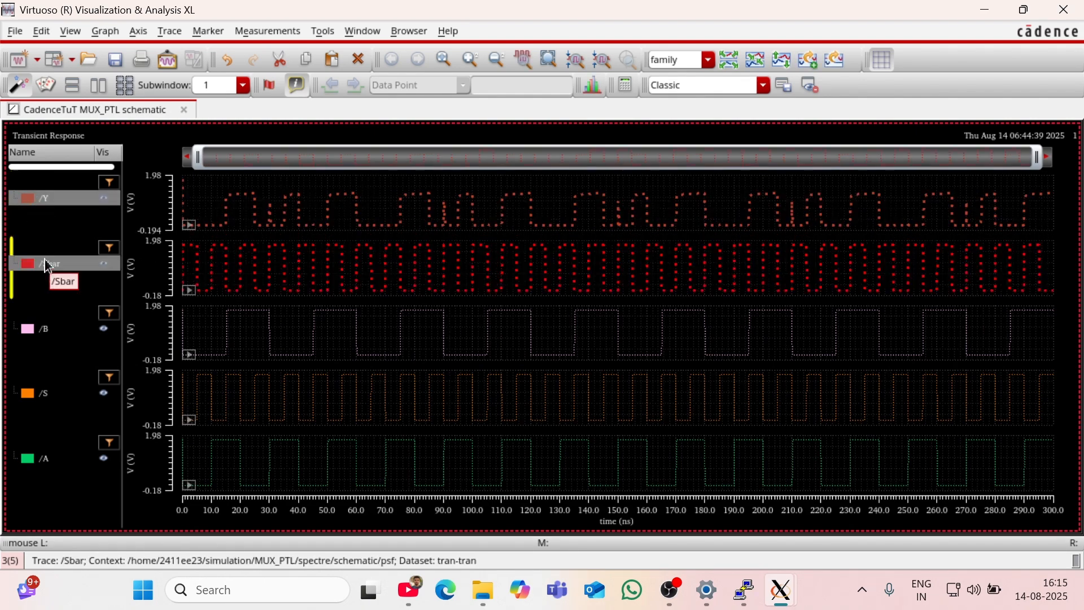
pyautogui.keyDown('ctrl'); pyautogui.click(44, 330); pyautogui.keyUp('ctrl')
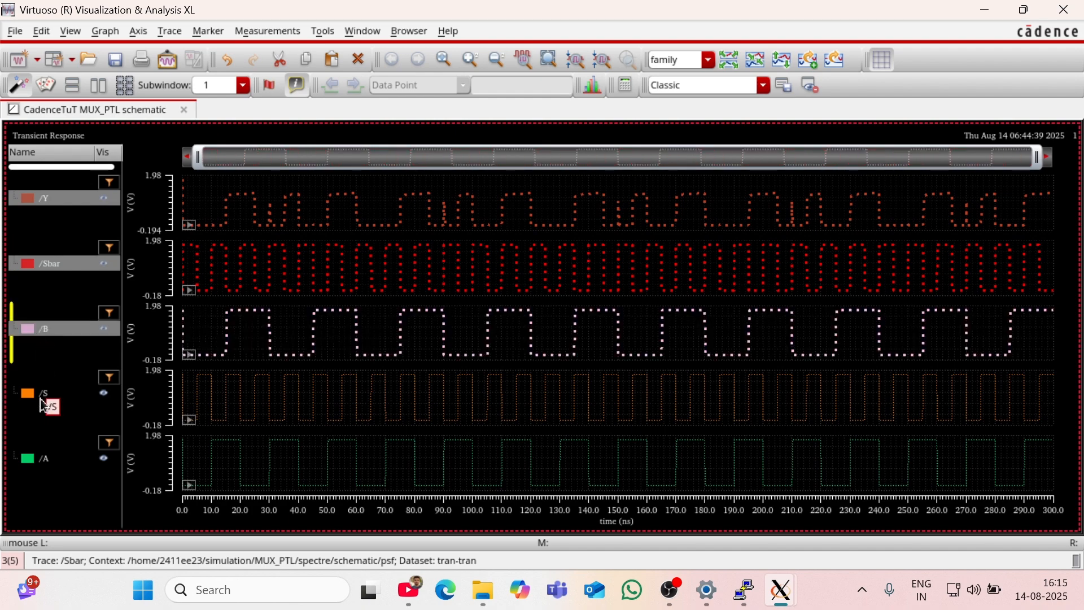
pyautogui.keyDown('ctrl'); pyautogui.click(42, 393); pyautogui.keyUp('ctrl')
pyautogui.keyDown('ctrl'); pyautogui.click(42, 458); pyautogui.keyUp('ctrl')
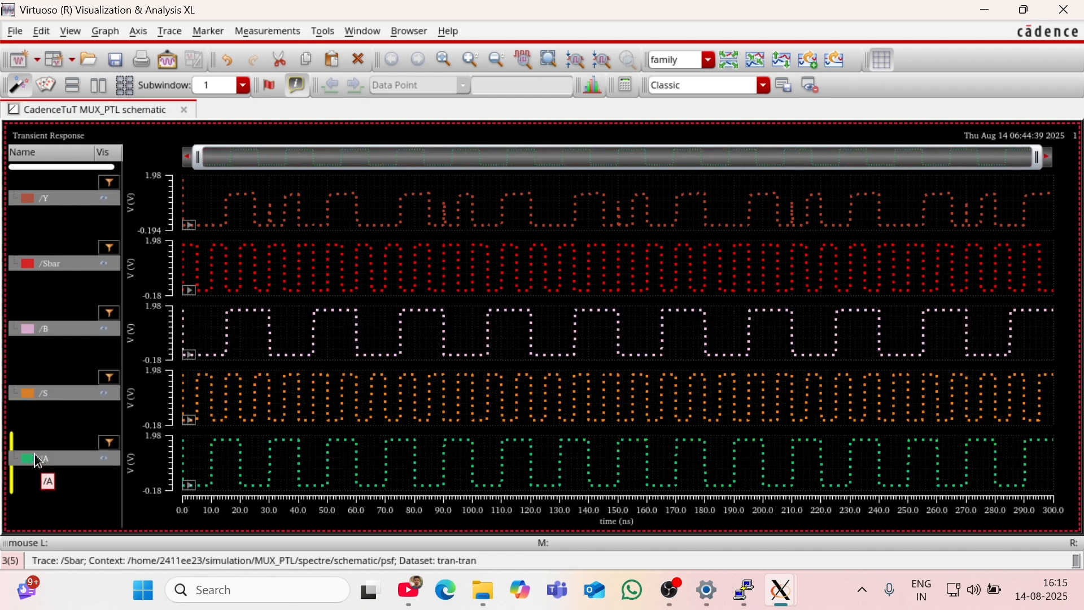
pyautogui.rightClick(35, 460)
pyautogui.moveTo(70, 443)
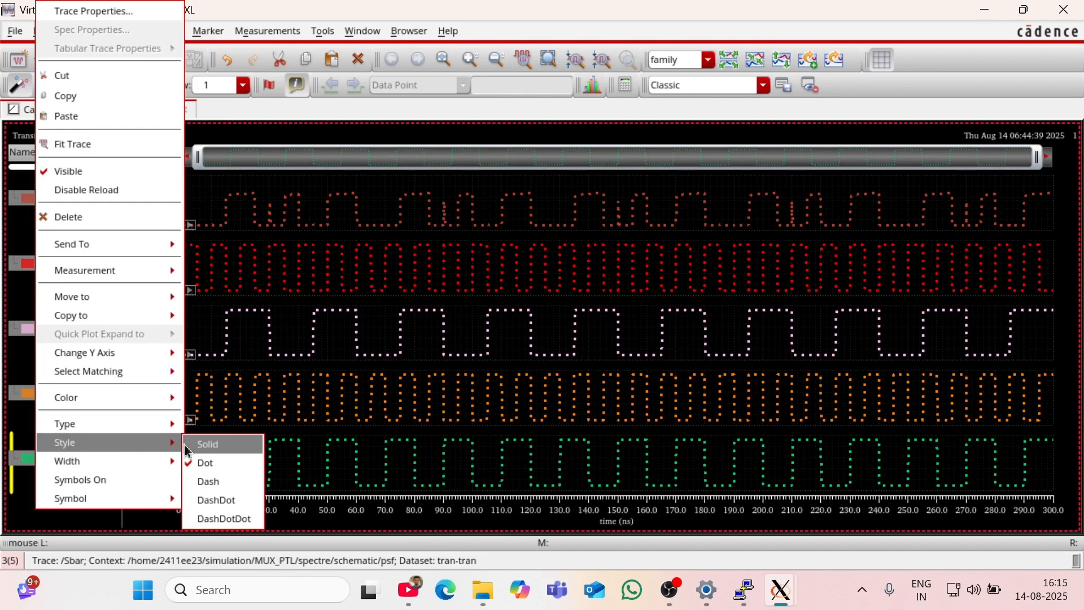
pyautogui.click(192, 447)
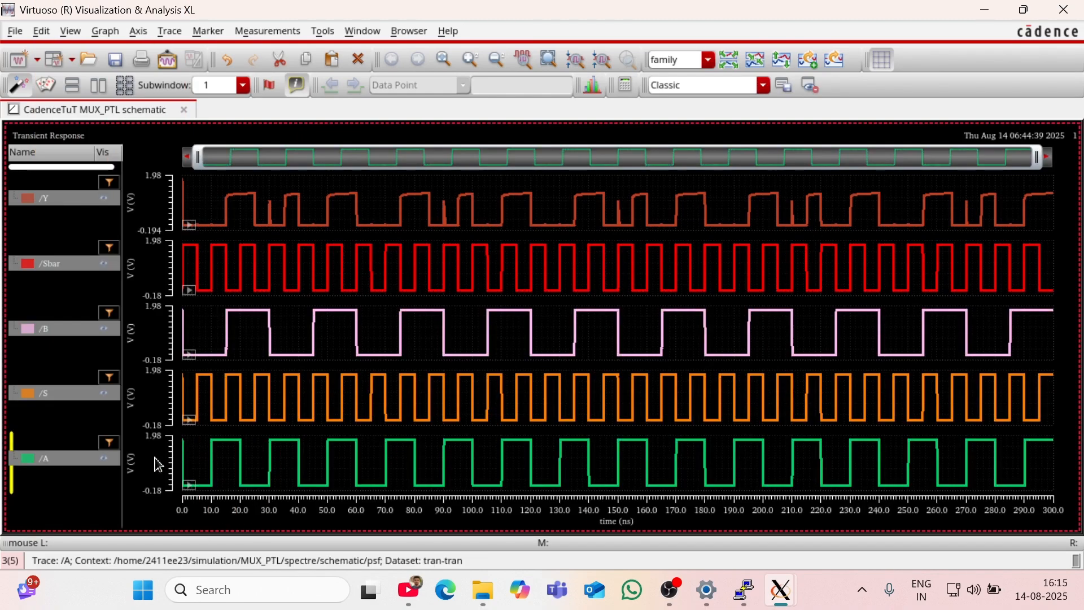
# Step: Set the width of the selected traces to Medium and clear the trace selection
pyautogui.rightClick(82, 466)
pyautogui.moveTo(116, 466)
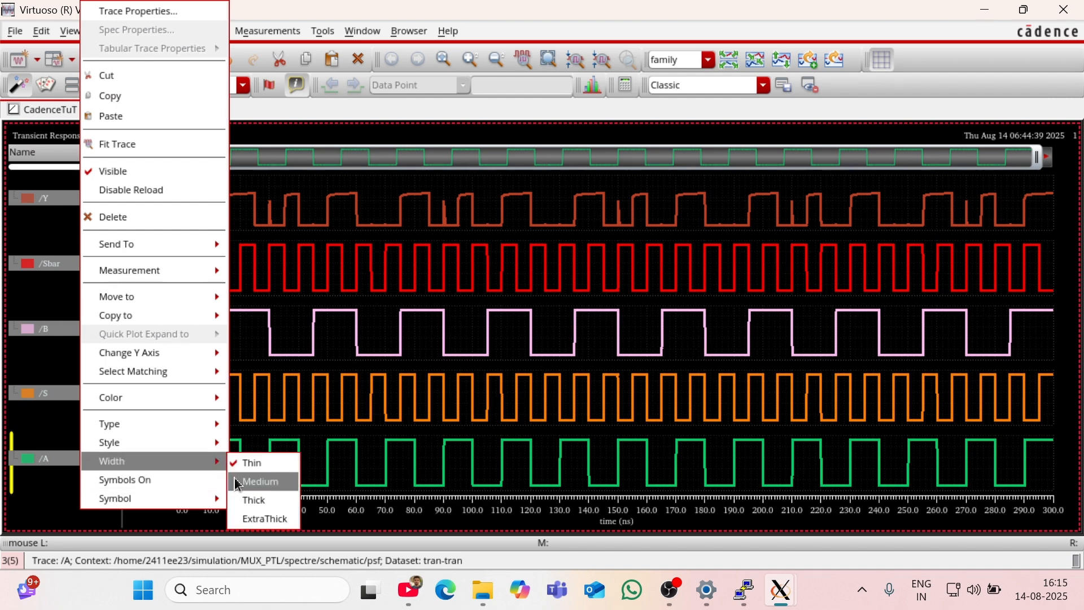
pyautogui.click(236, 480)
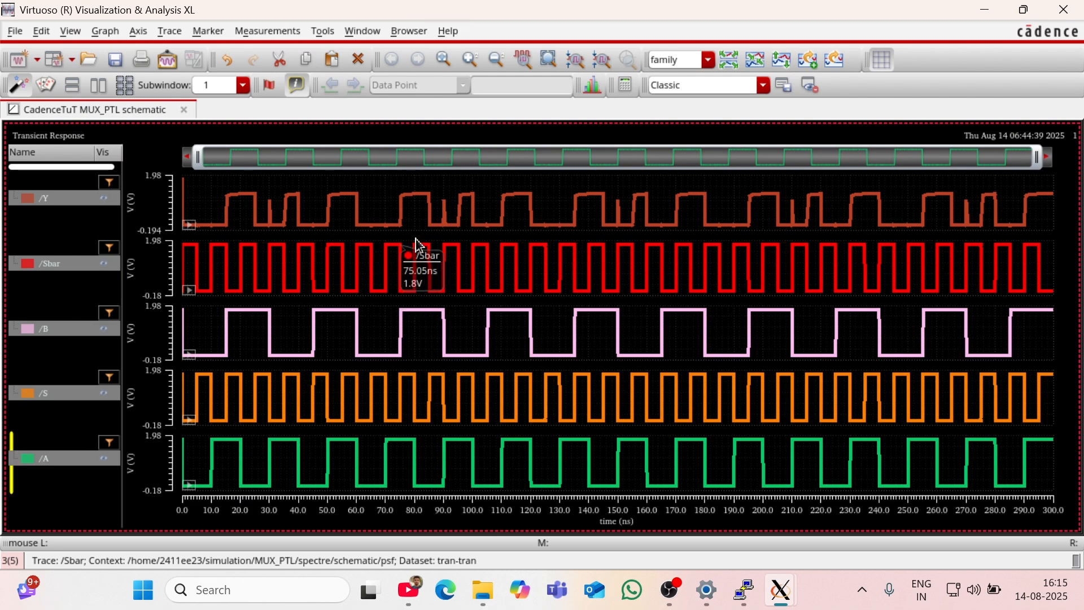
pyautogui.click(383, 213)
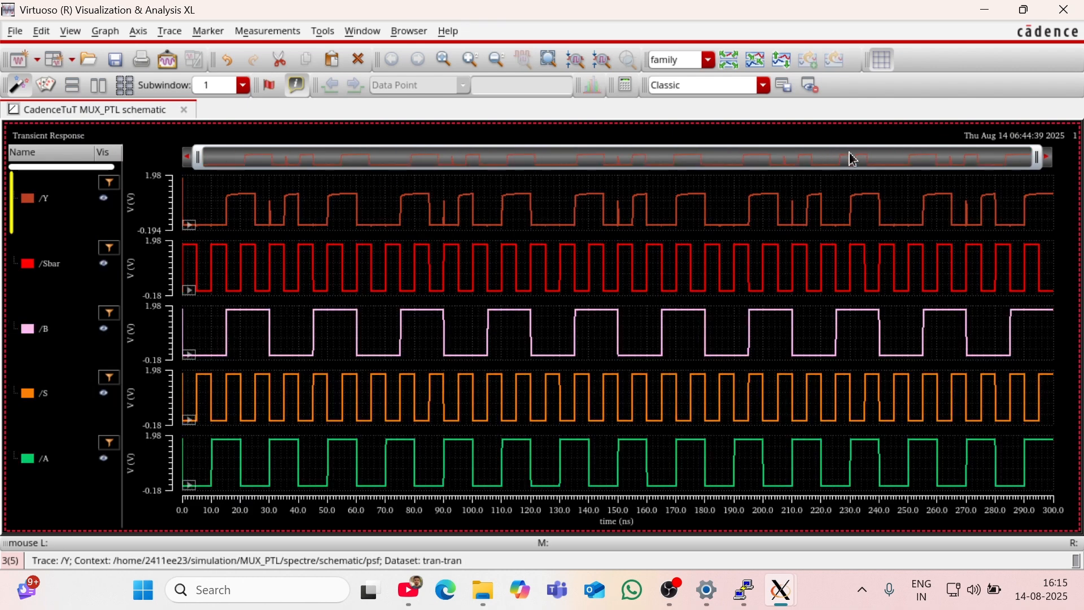
# Step: Narrow the time axis to about the first 107 ns and compare output Y with the A, B, S and Sbar waveforms
pyautogui.moveTo(1037, 166); pyautogui.dragTo(500, 205)
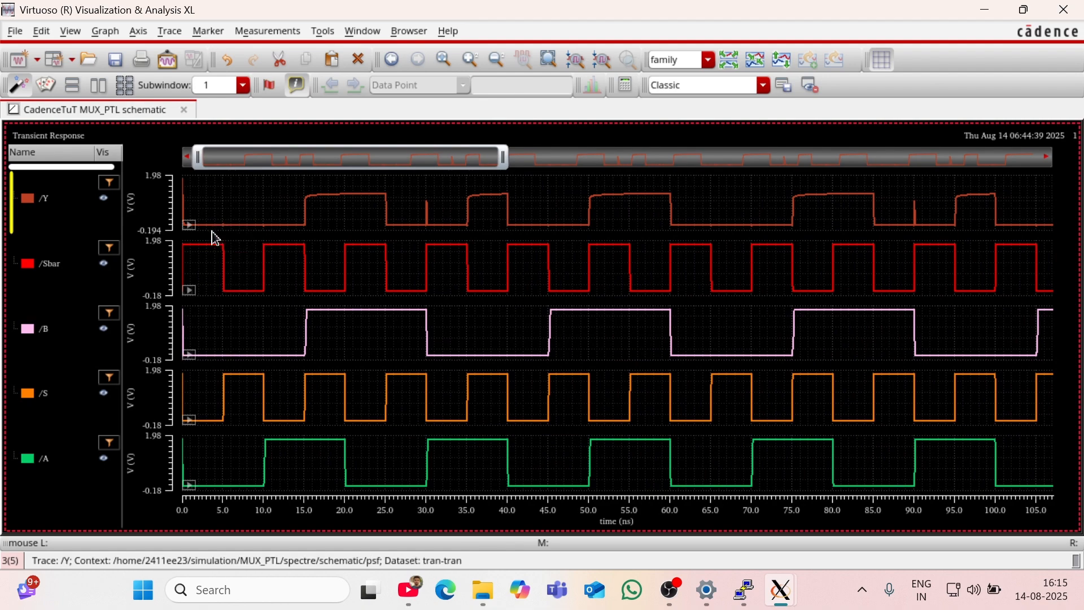
pyautogui.moveTo(219, 246)
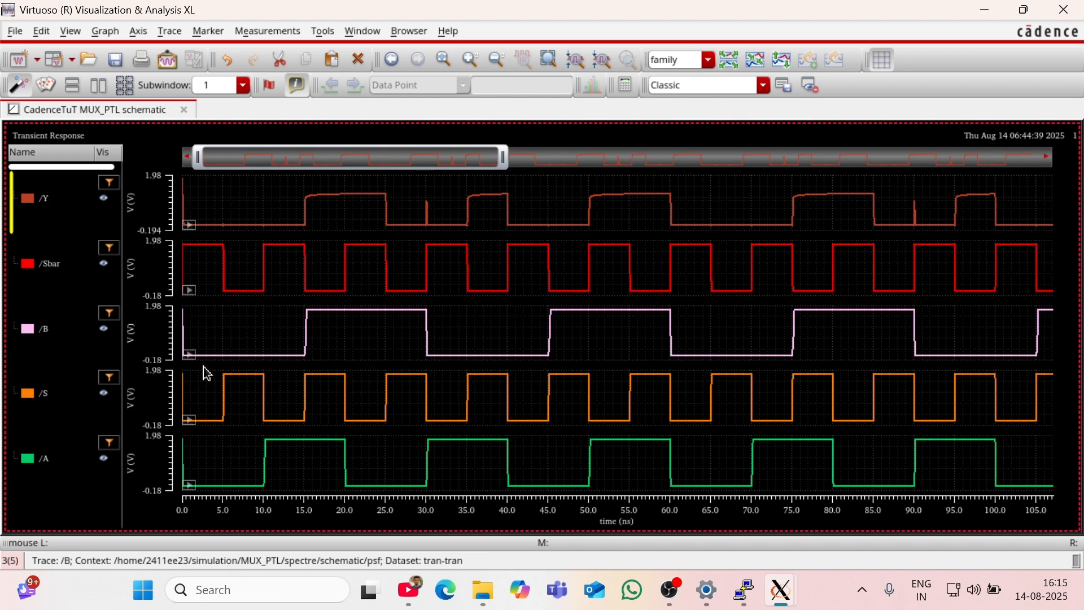
pyautogui.moveTo(203, 486)
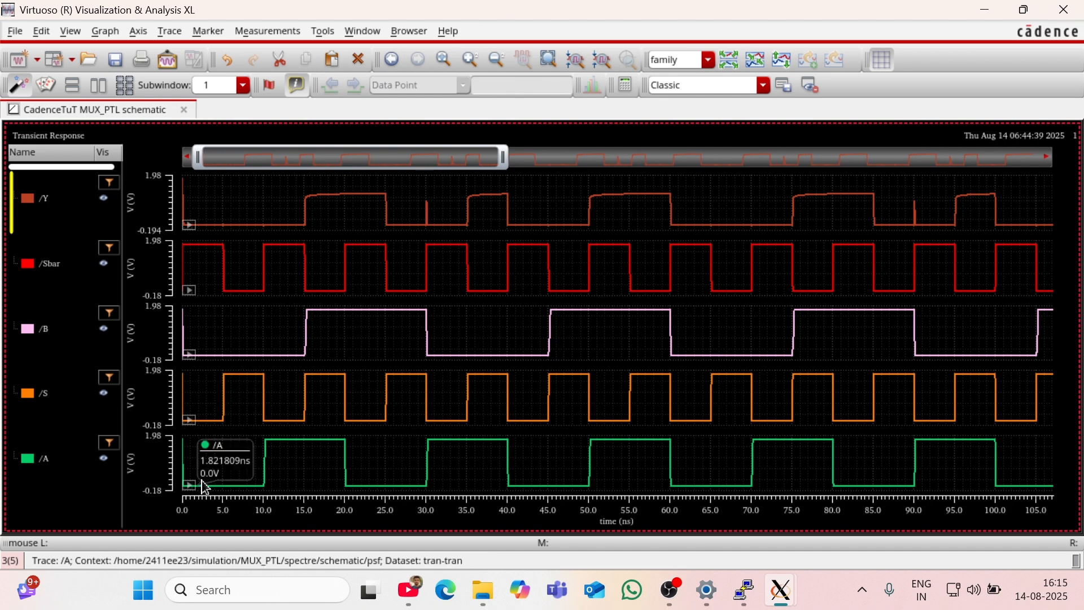
pyautogui.moveTo(205, 428)
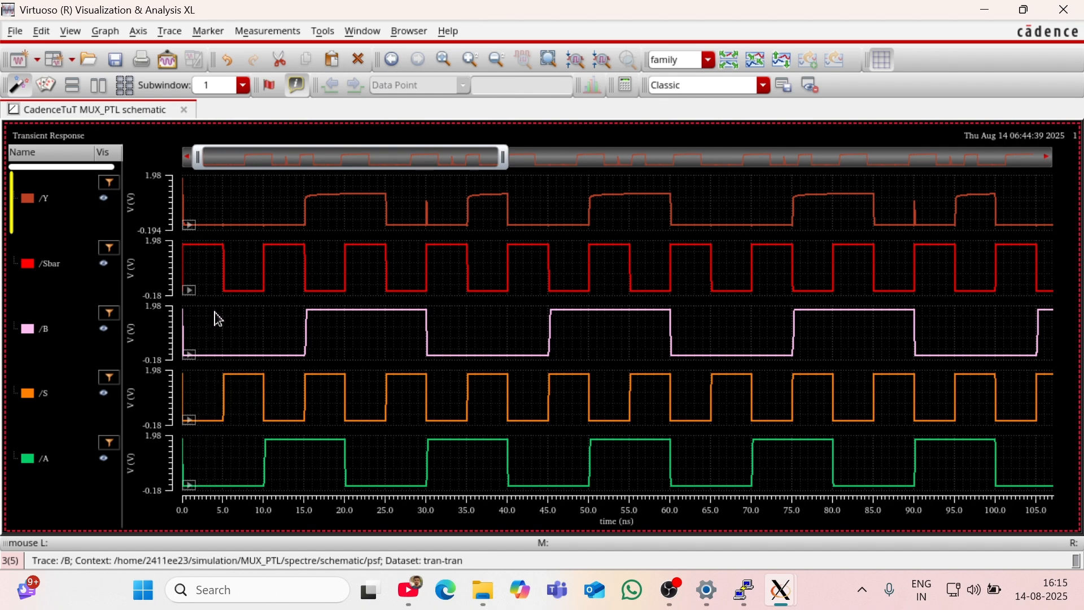
pyautogui.moveTo(211, 360)
pyautogui.moveTo(223, 398)
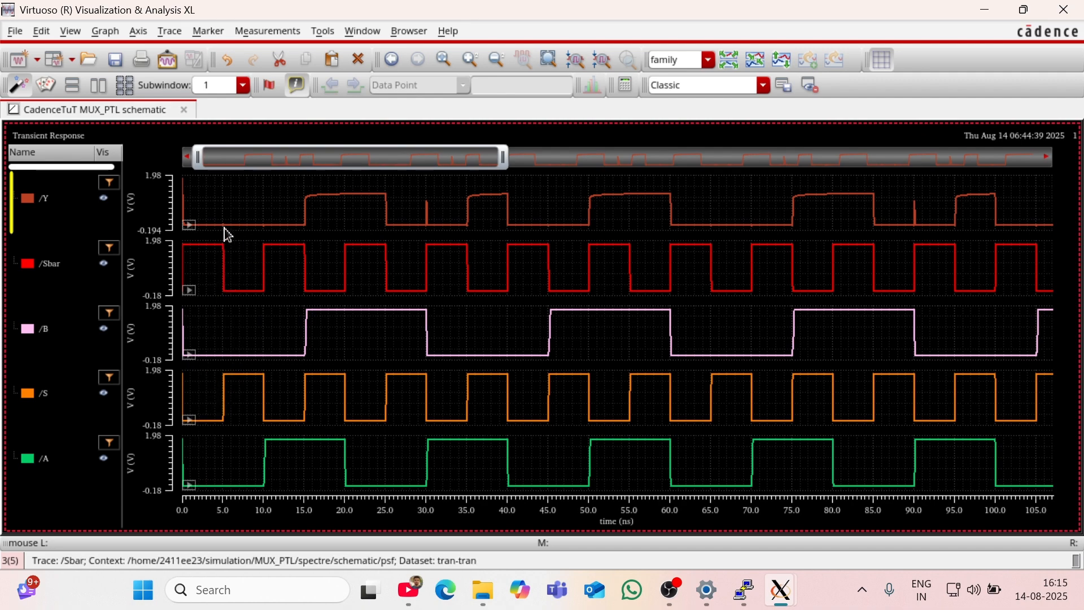
pyautogui.moveTo(208, 228)
pyautogui.moveTo(288, 428)
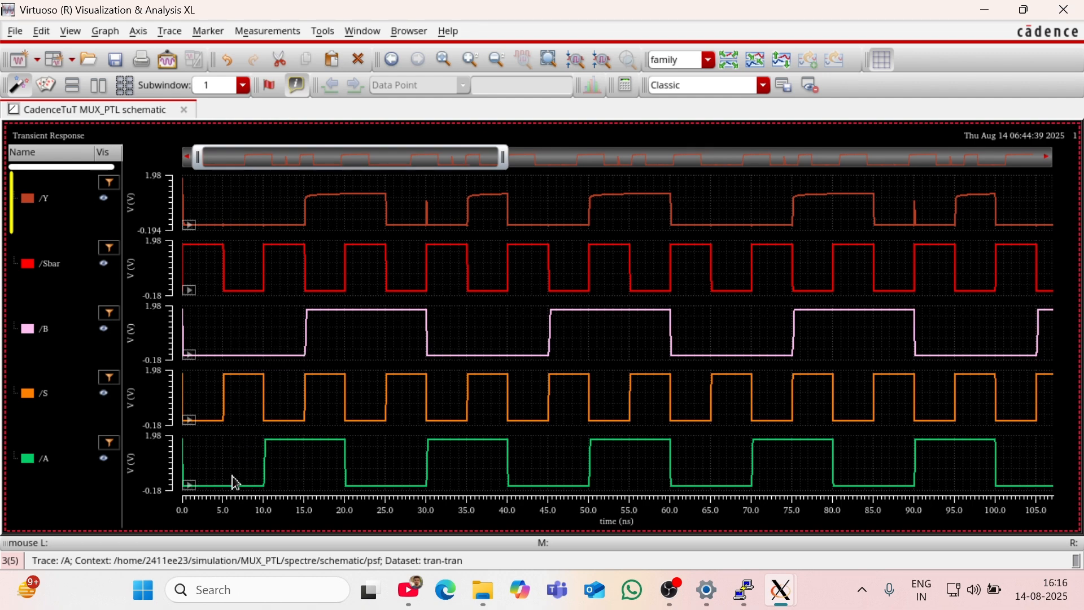
pyautogui.moveTo(258, 380)
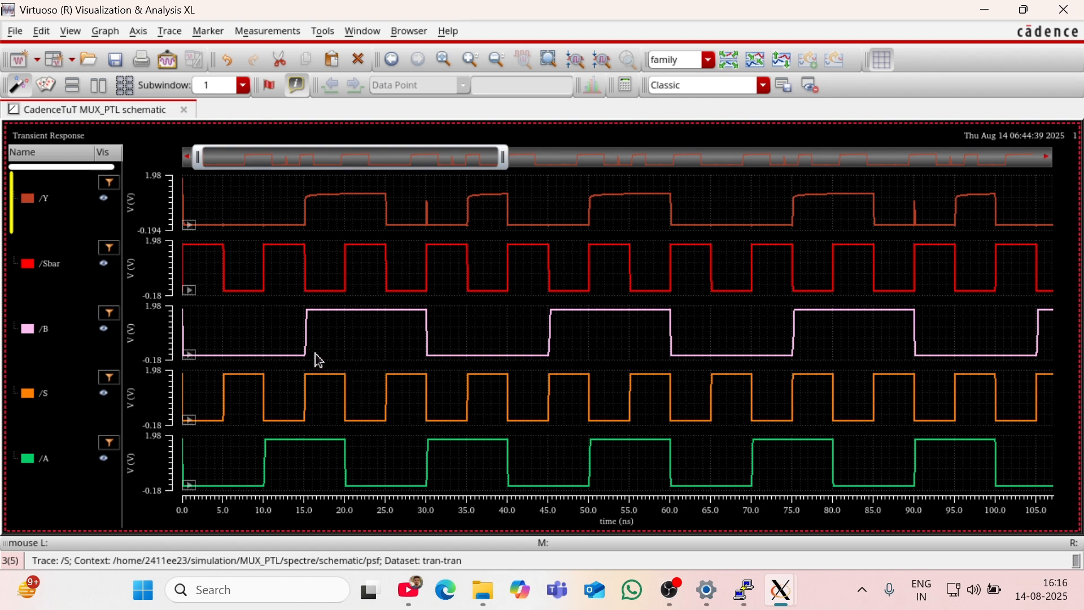
pyautogui.moveTo(251, 495)
pyautogui.moveTo(319, 382)
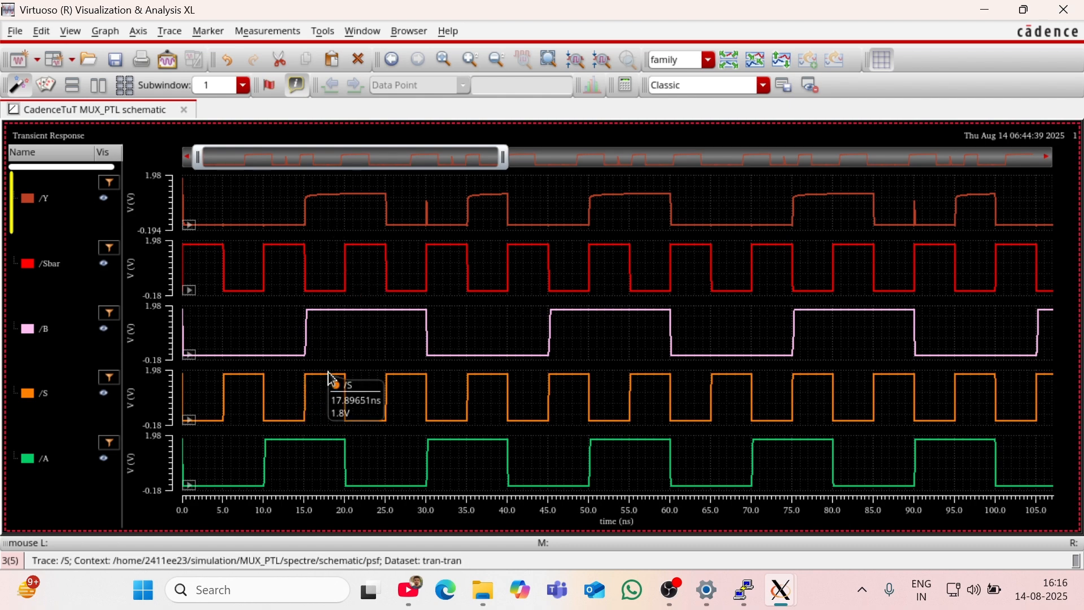
pyautogui.moveTo(360, 317)
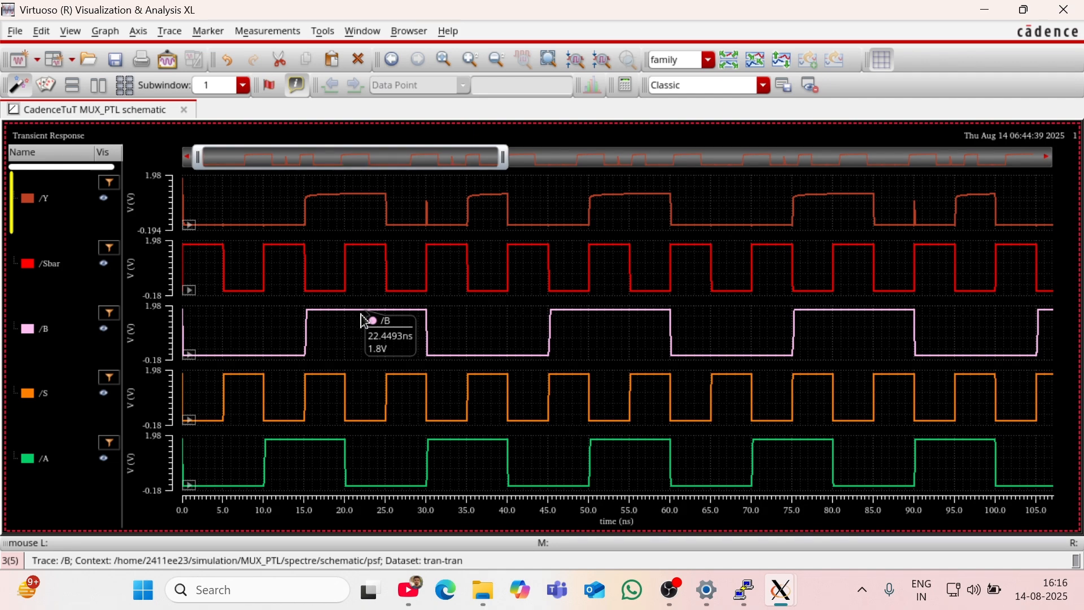
pyautogui.moveTo(363, 258)
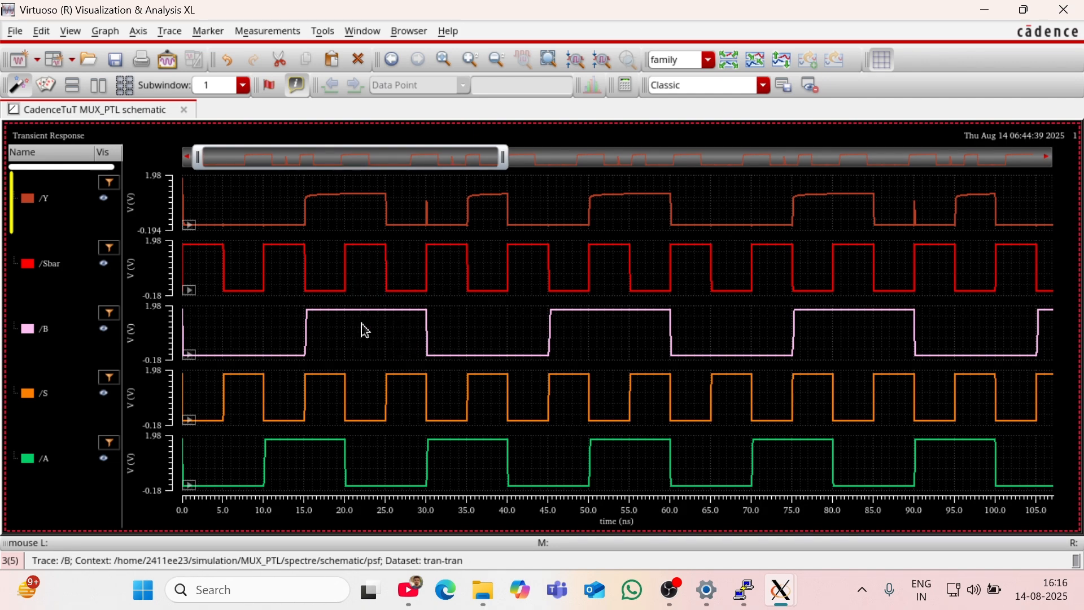
pyautogui.moveTo(354, 204)
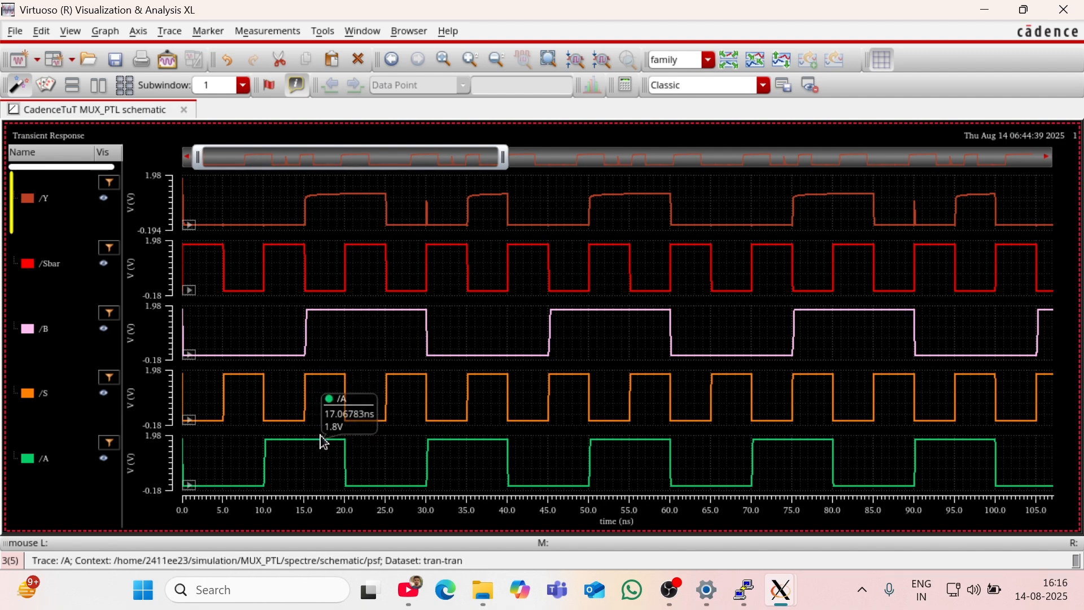
pyautogui.moveTo(347, 290)
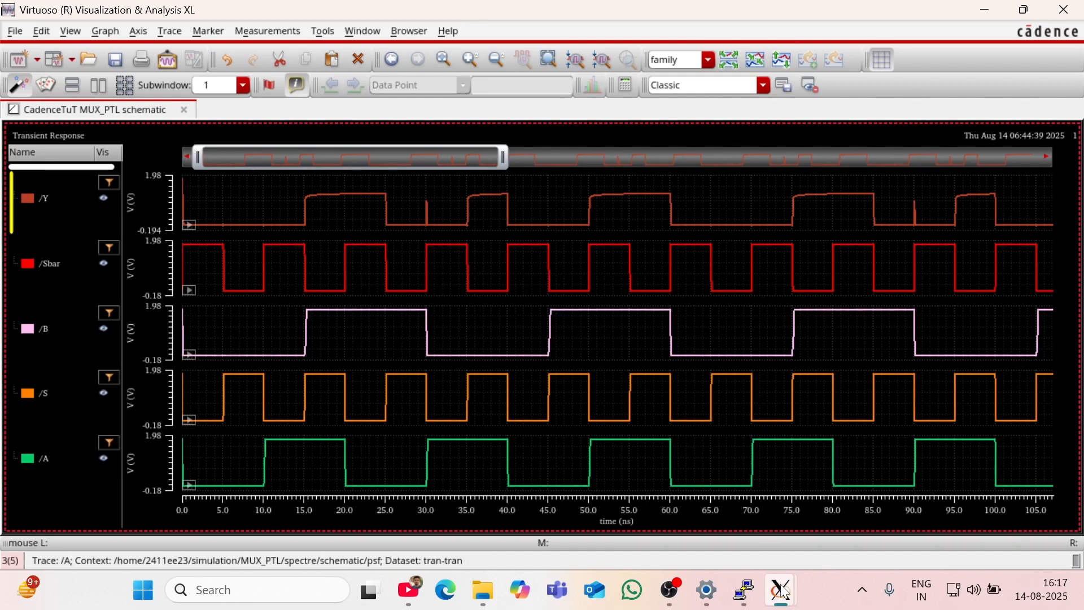
pyautogui.moveTo(781, 590)
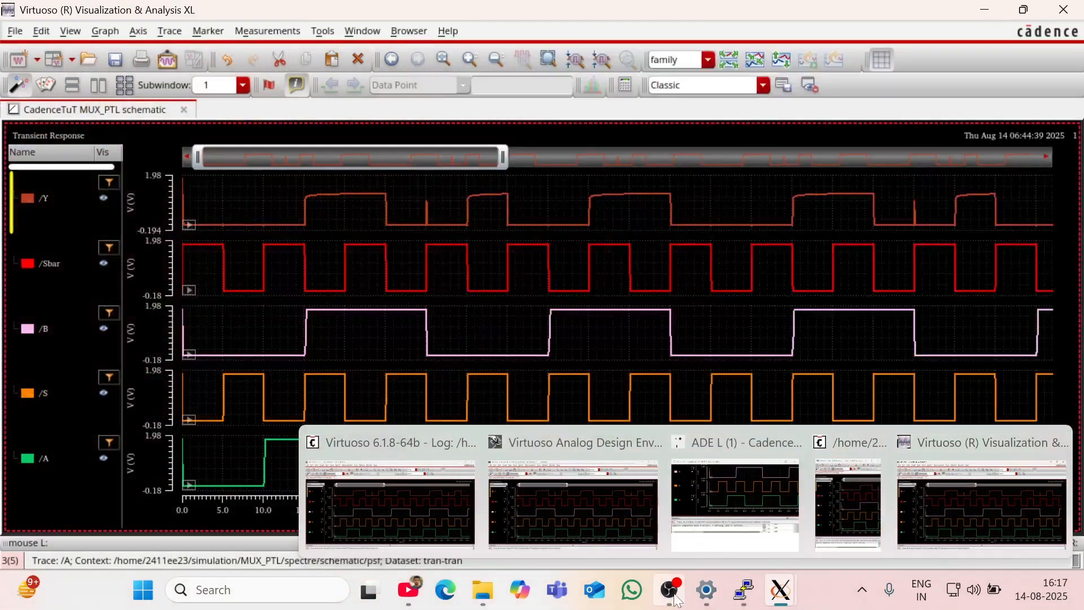
pyautogui.click(671, 592)
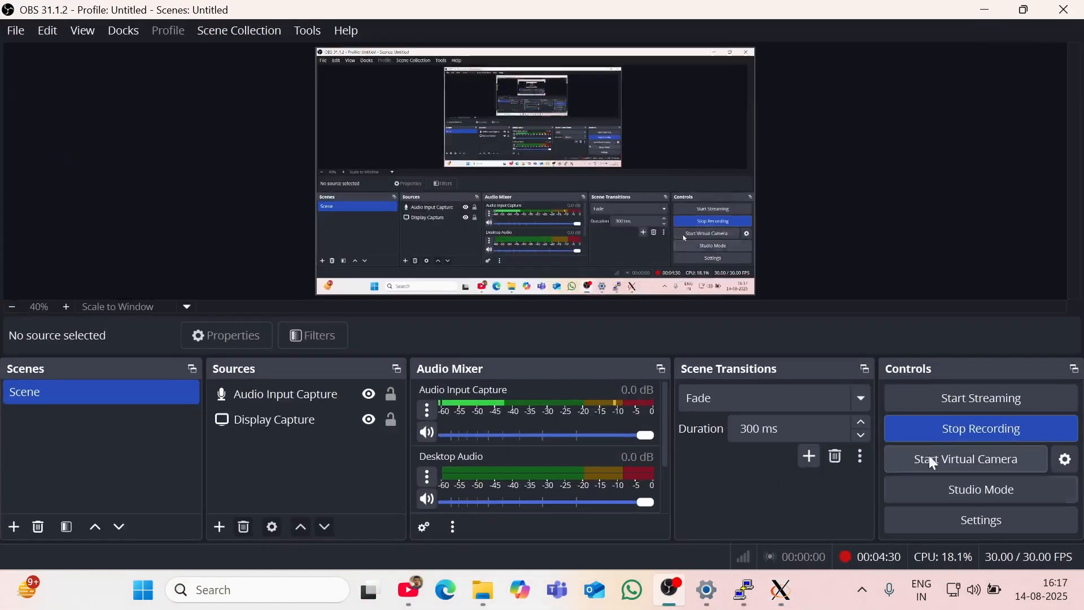